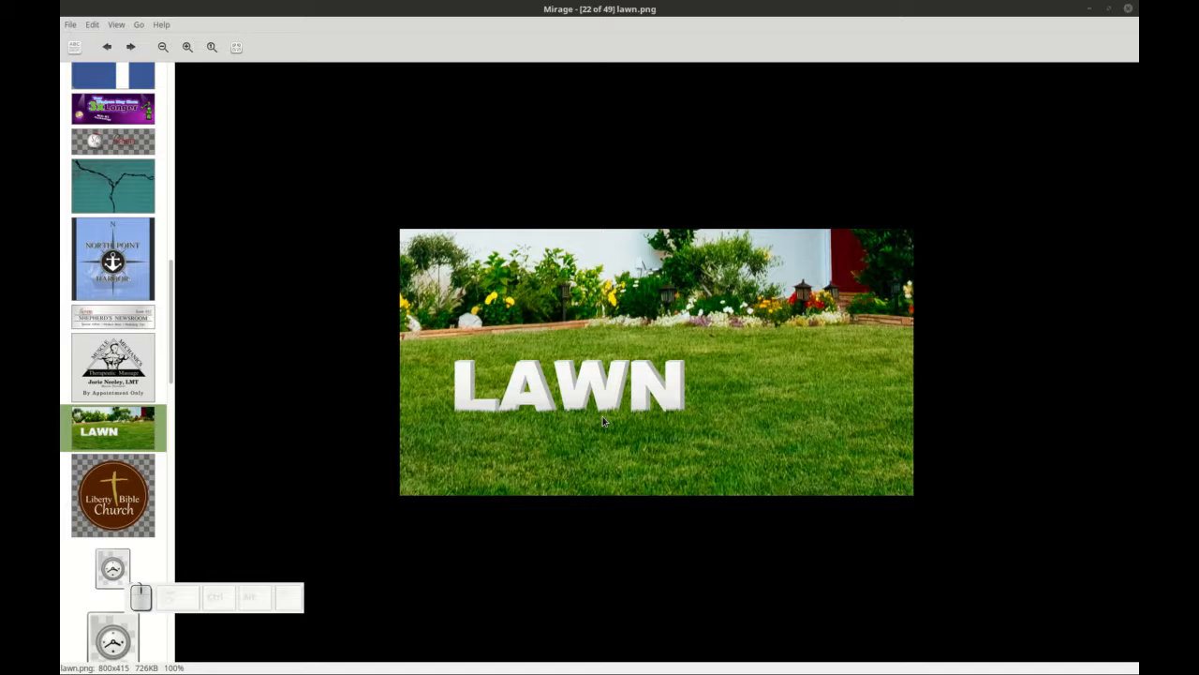
Switch to Inkscape and change the interface layout so the snap controls run horizontally above the canvas.
click(1092, 16)
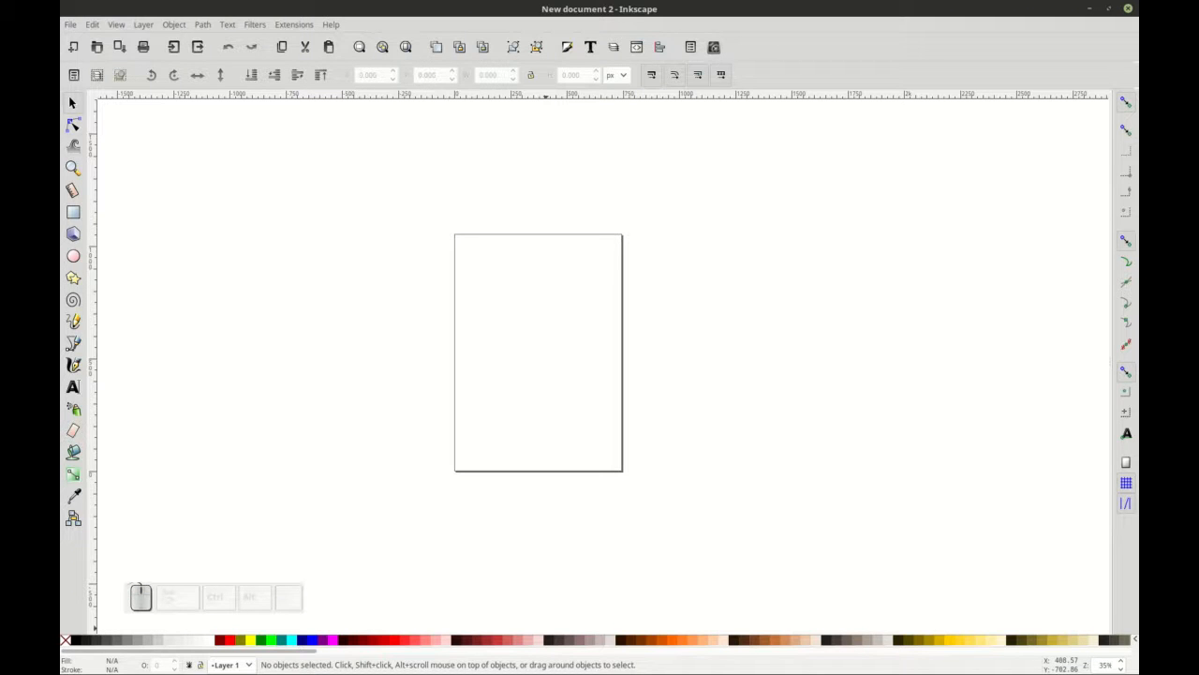
click(116, 24)
click(131, 357)
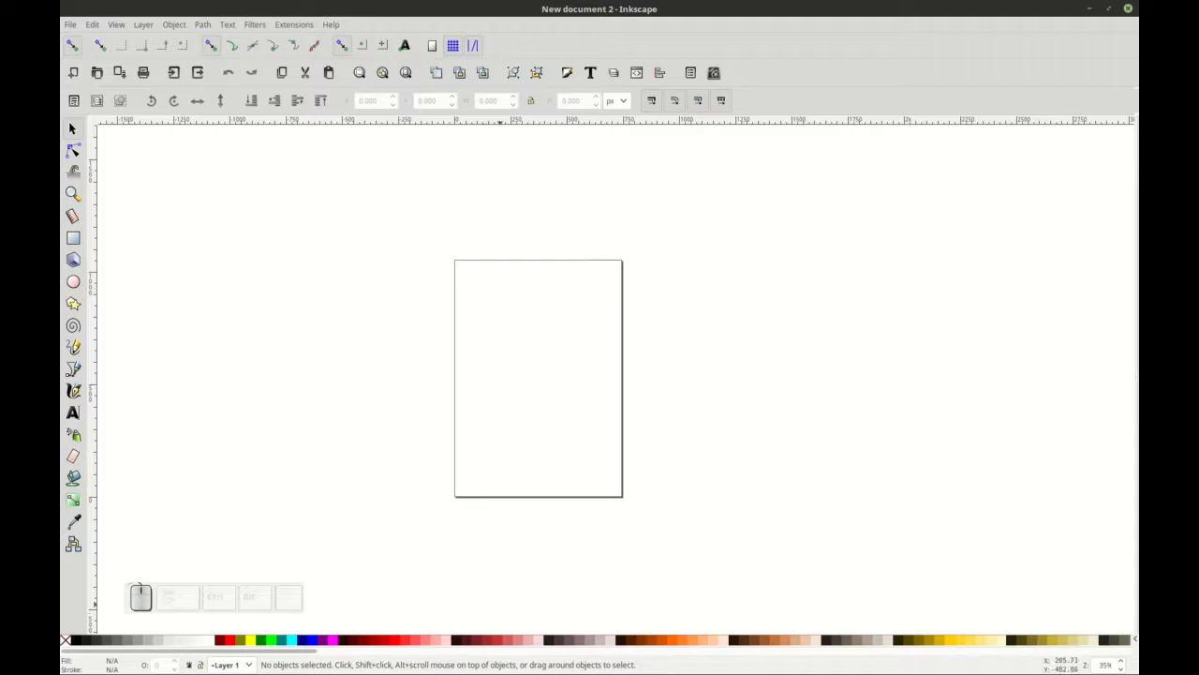
Import the JPEG photo of the house and lawn as an embedded image with resolution from file, and leave it deselected.
drag(608, 489, 557, 313)
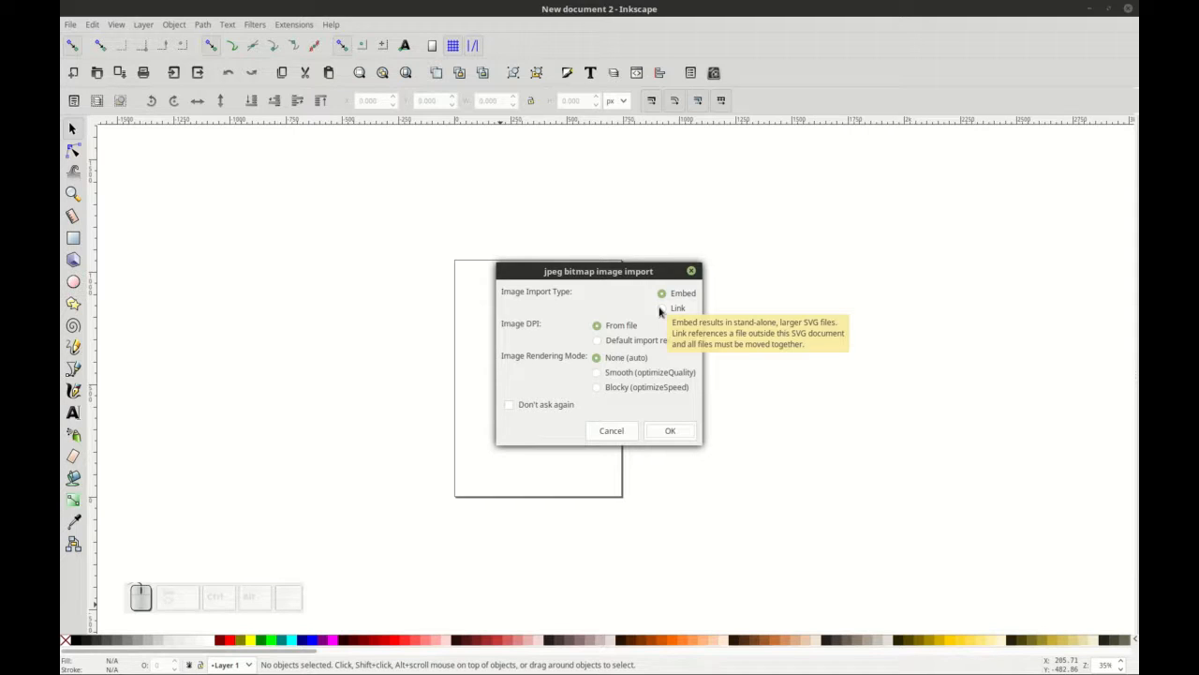
click(670, 431)
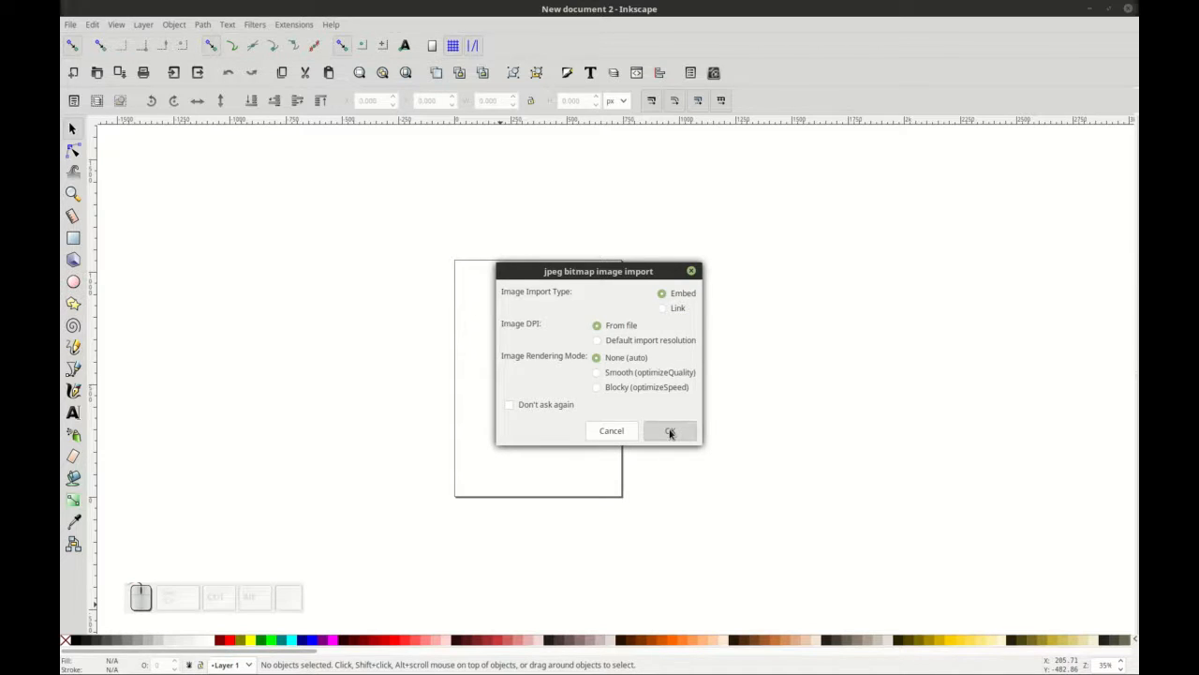
drag(669, 429, 611, 373)
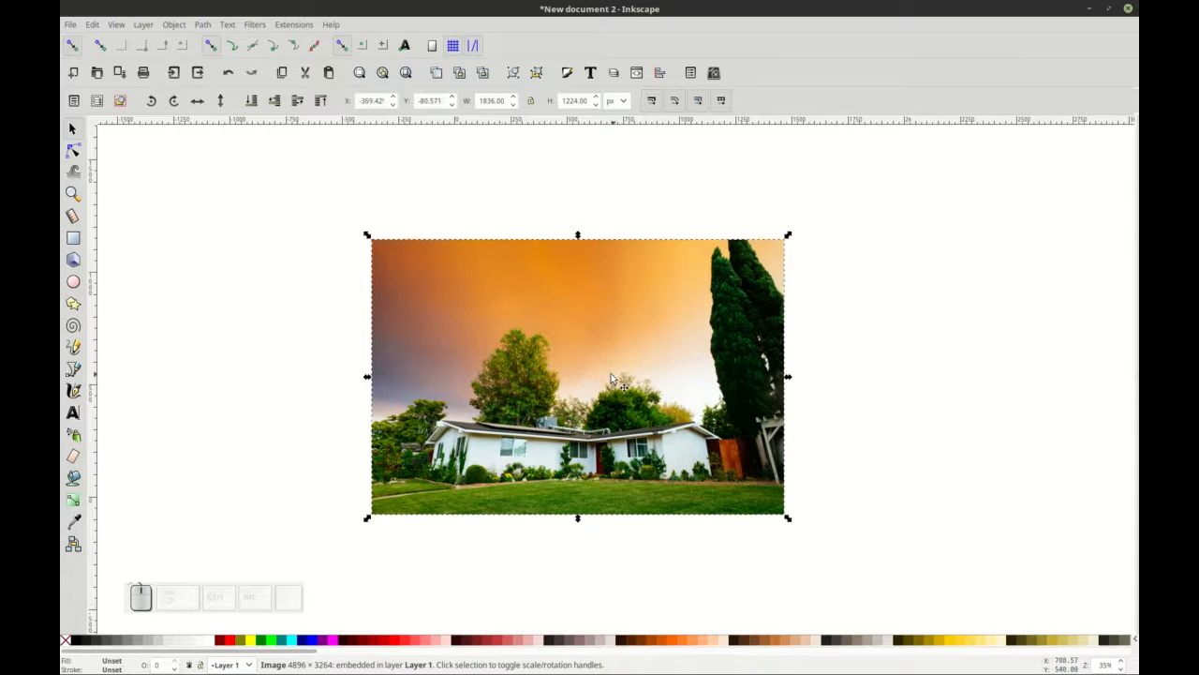
click(630, 585)
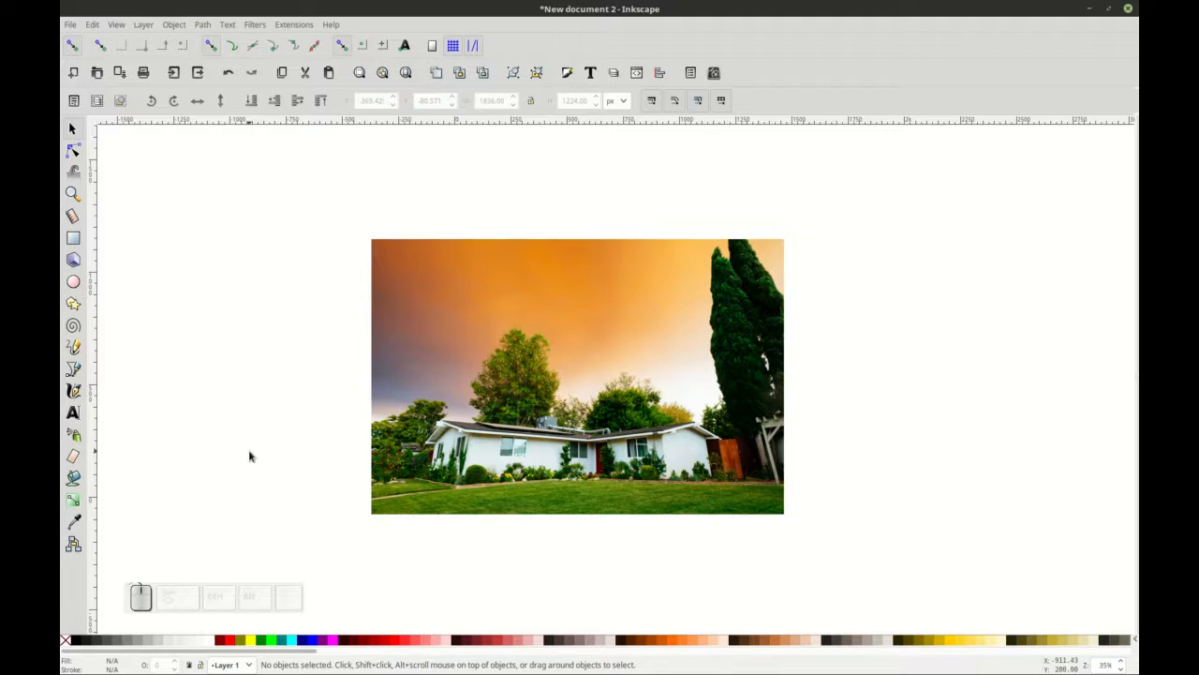
Add the text "LAWN" in Arial Black on the grass in front of the house and fill it white.
key(F8)
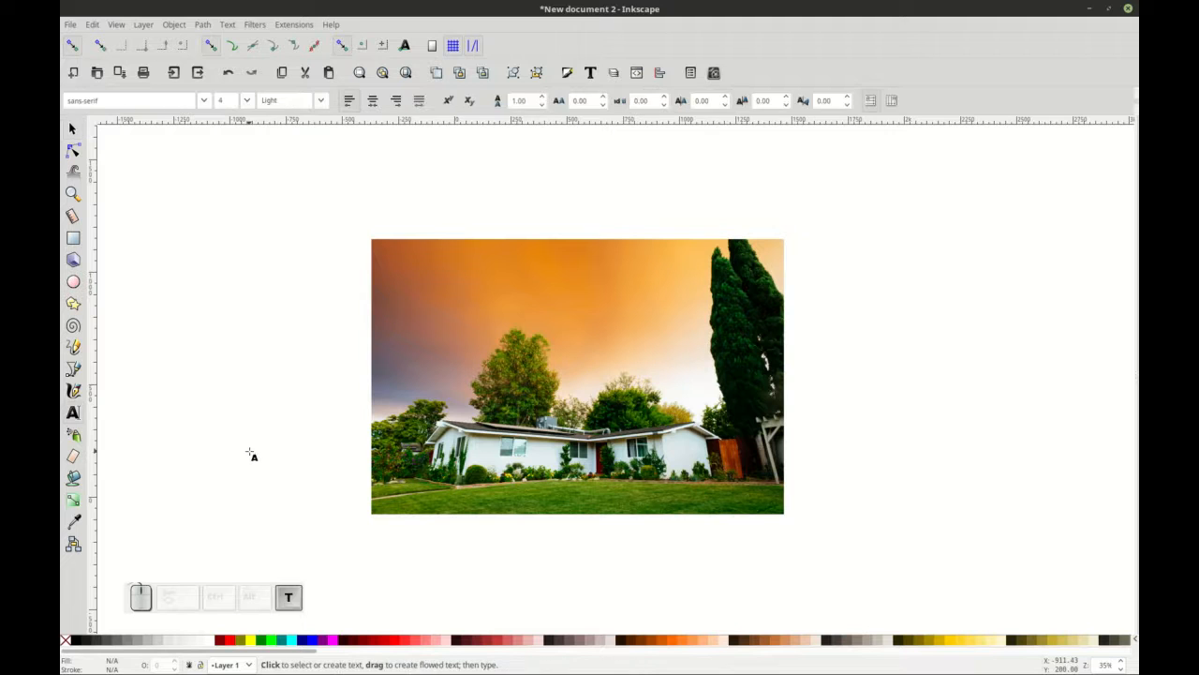
ctrl+scroll(574, 499, up, 2)
ctrl+scroll(574, 498, up, 3)
click(547, 485)
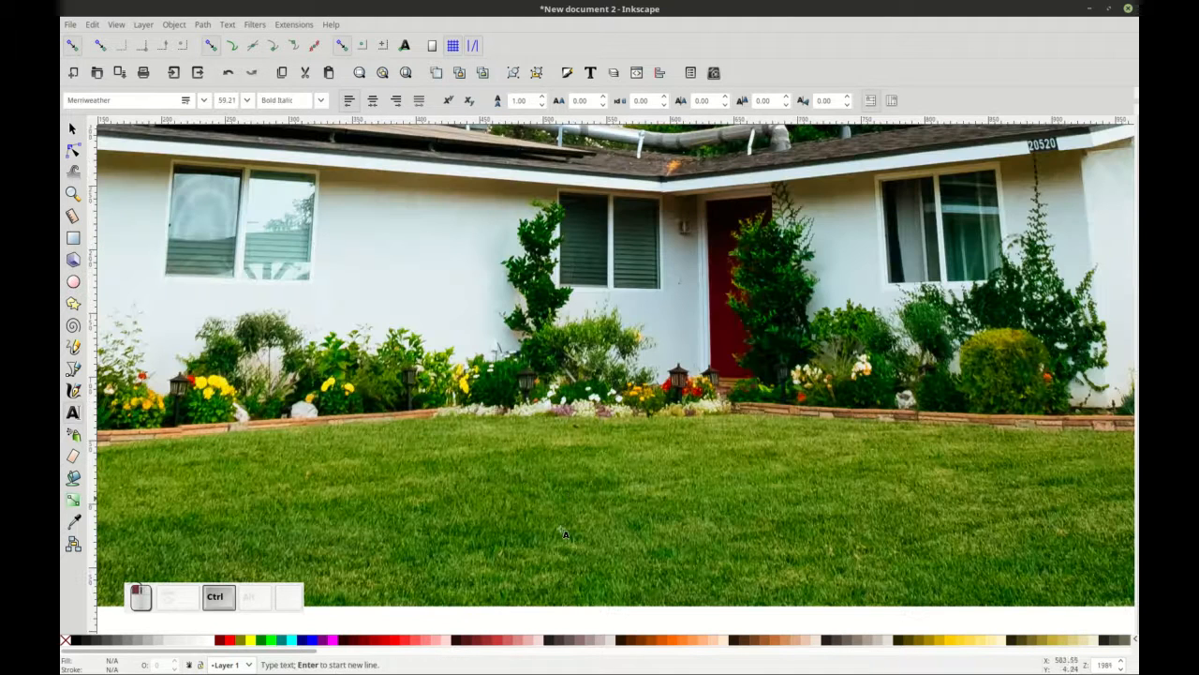
text(LAWN)
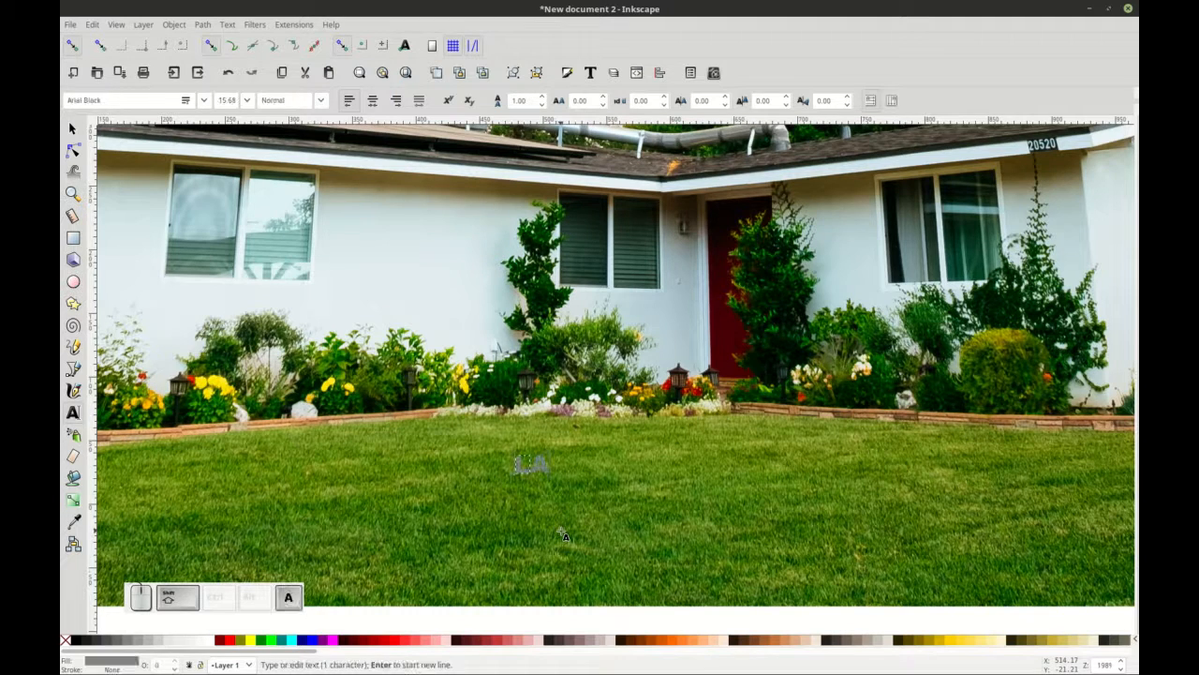
click(210, 641)
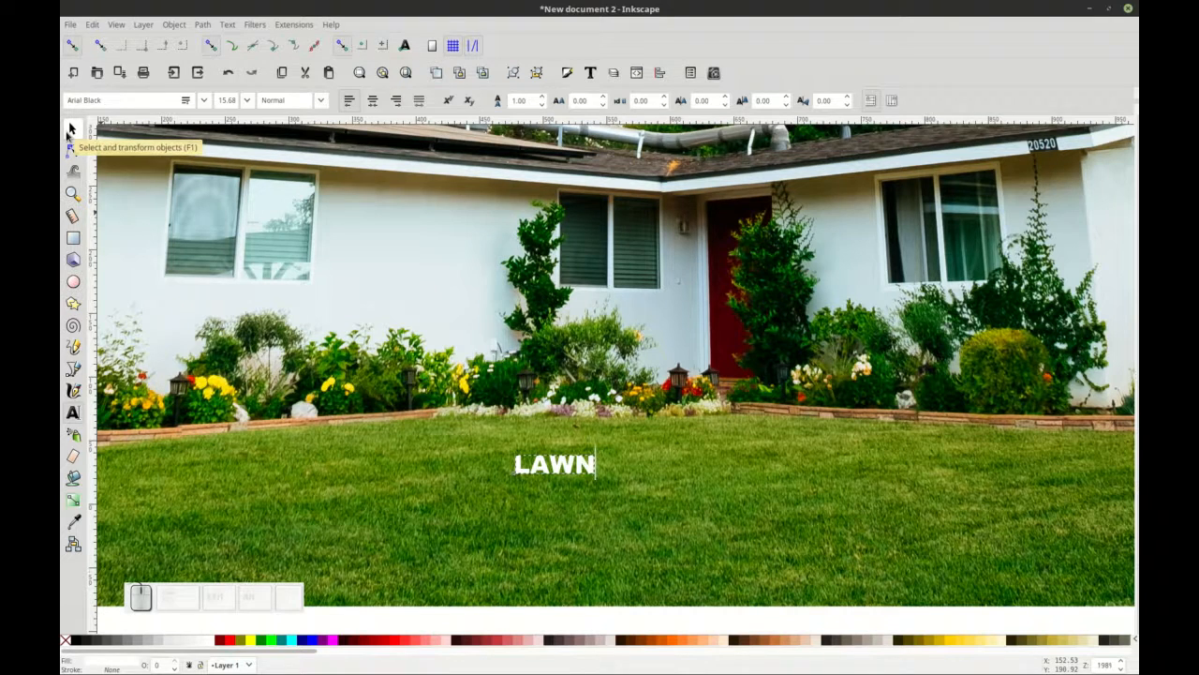
Enlarge the LAWN text proportionally to about 149 by 34 px and place it slightly left on the lawn.
click(71, 130)
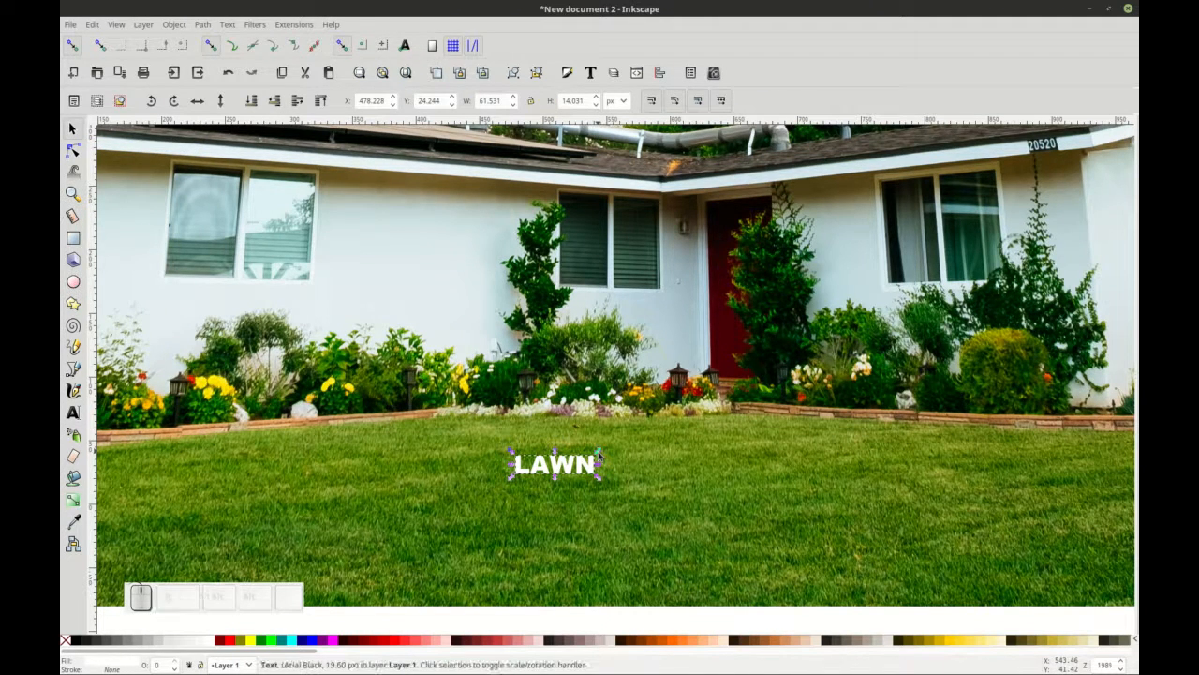
drag(599, 454, 656, 433)
drag(583, 467, 519, 471)
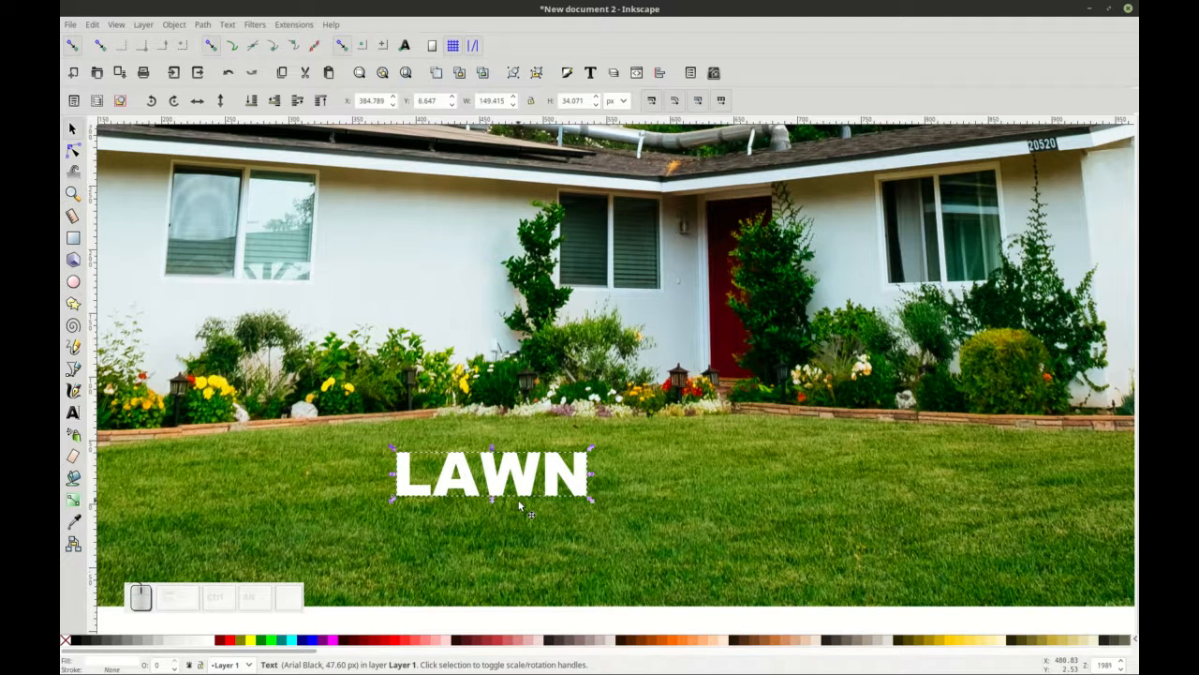
Convert the LAWN text to paths and ungroup the resulting letters.
click(205, 28)
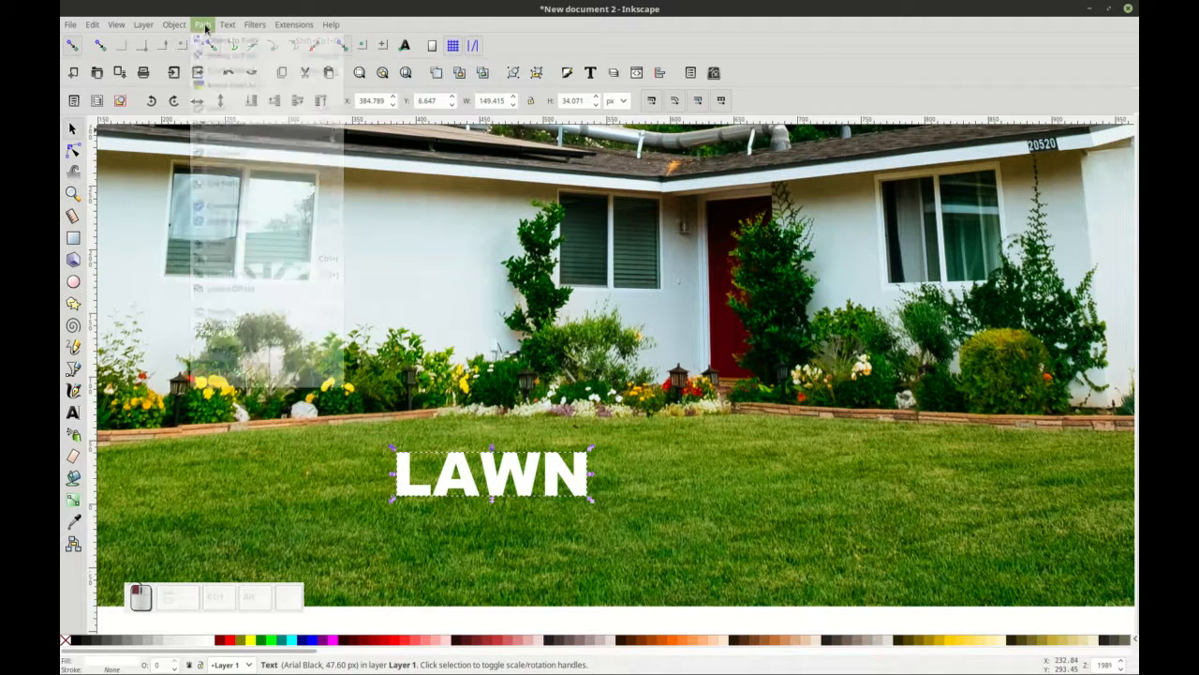
click(210, 41)
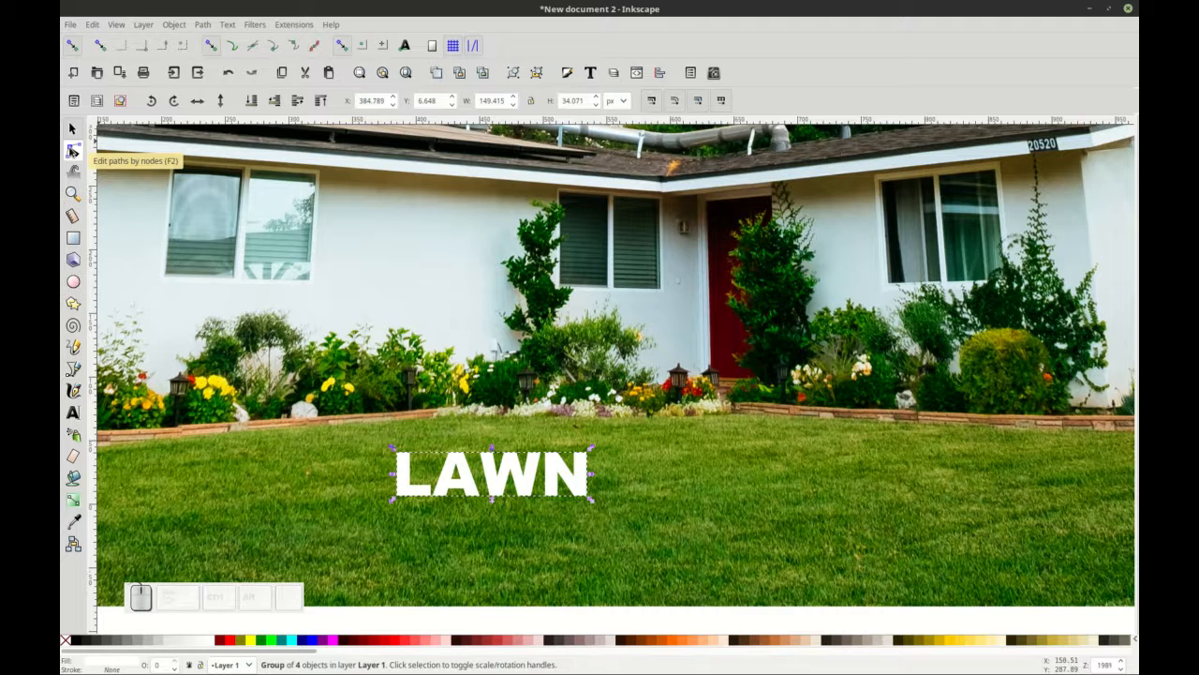
click(73, 150)
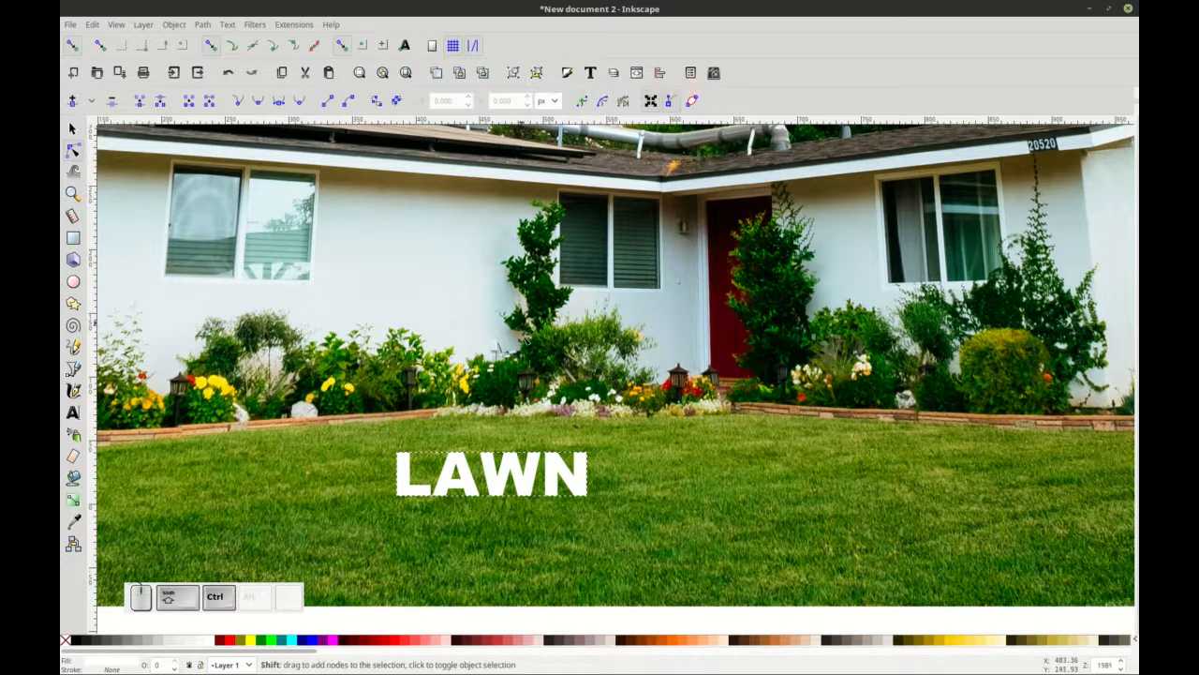
key(ctrl+shift+g)
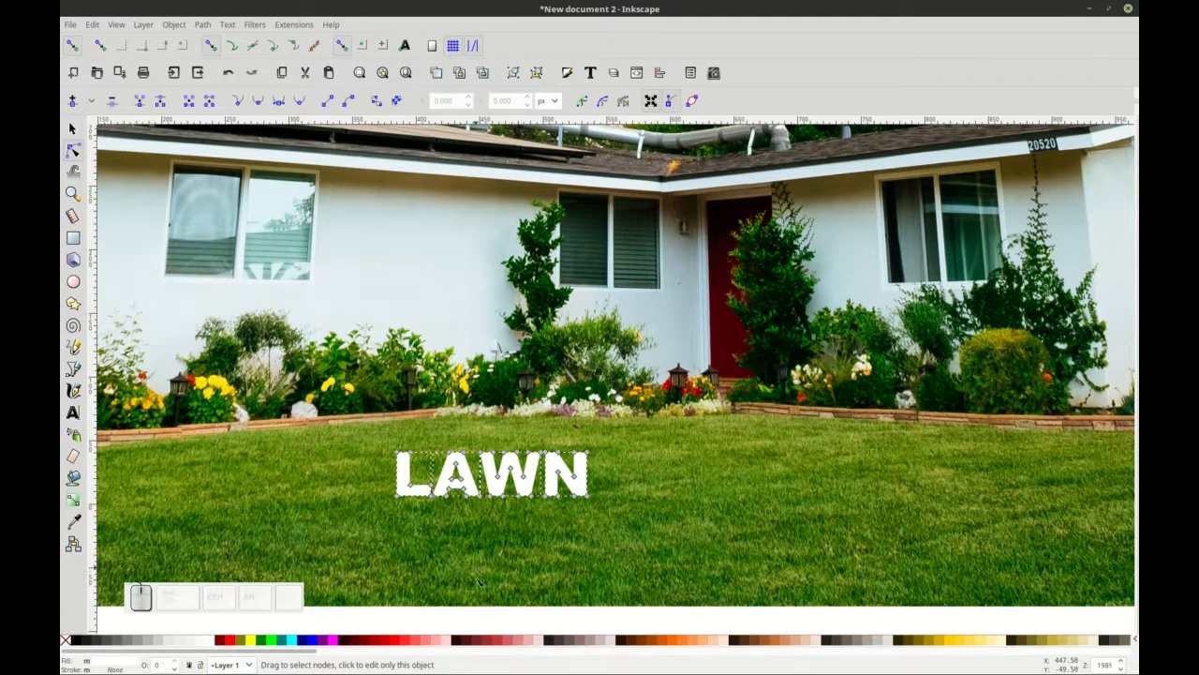
Unite the four letter paths into a single path with Union.
click(202, 25)
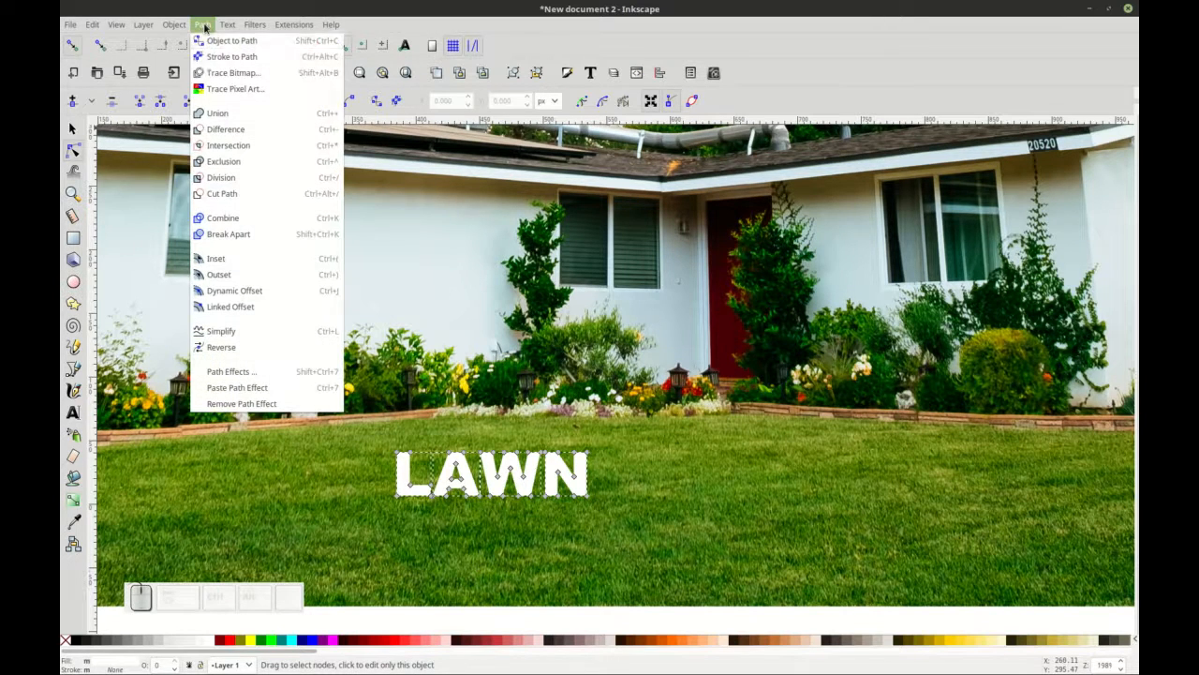
click(223, 114)
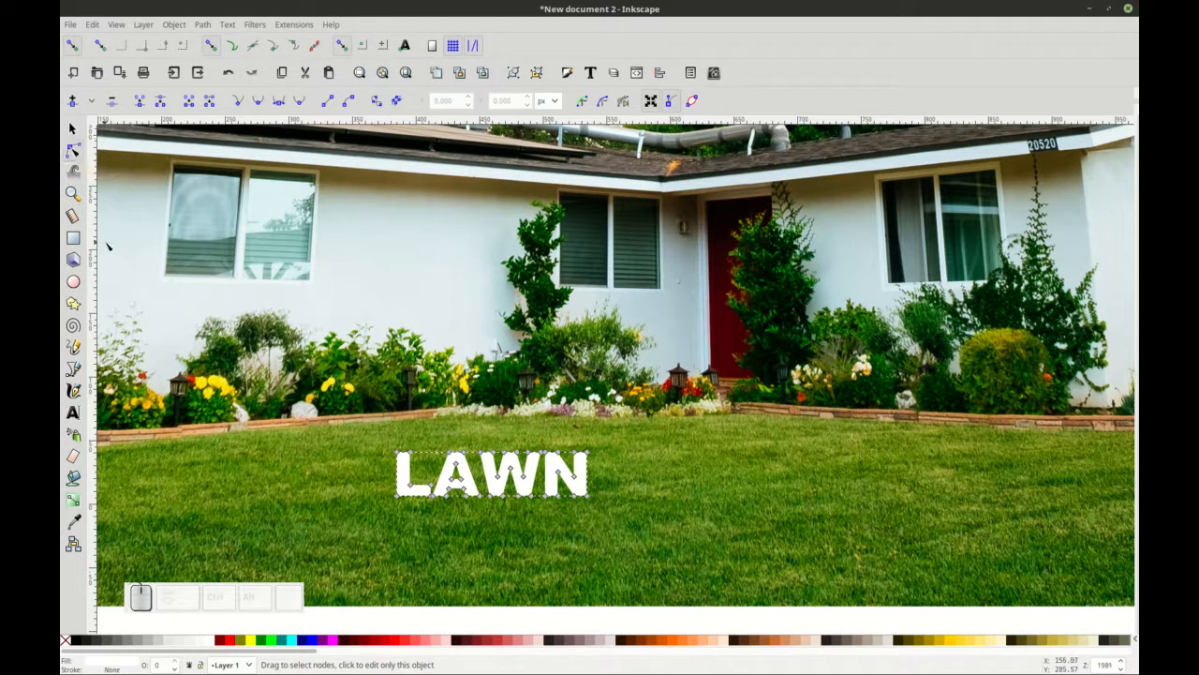
key(F1)
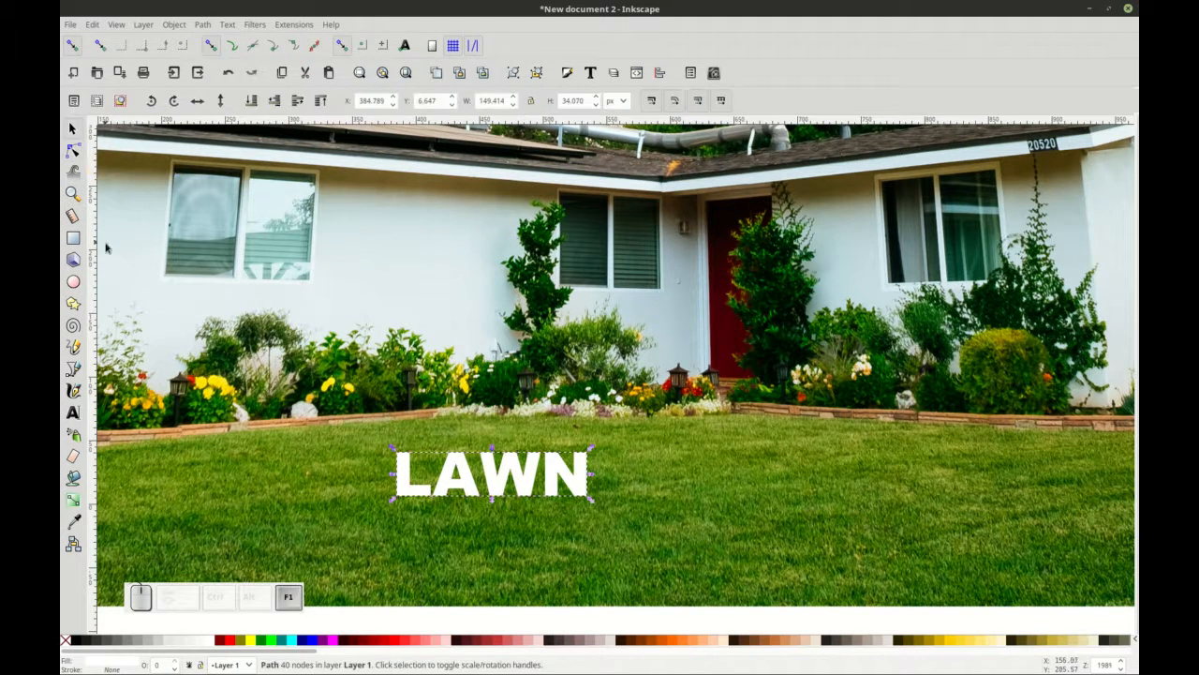
Duplicate the white LAWN path, fill the copy red, and lower it behind the white lettering.
right_click(521, 485)
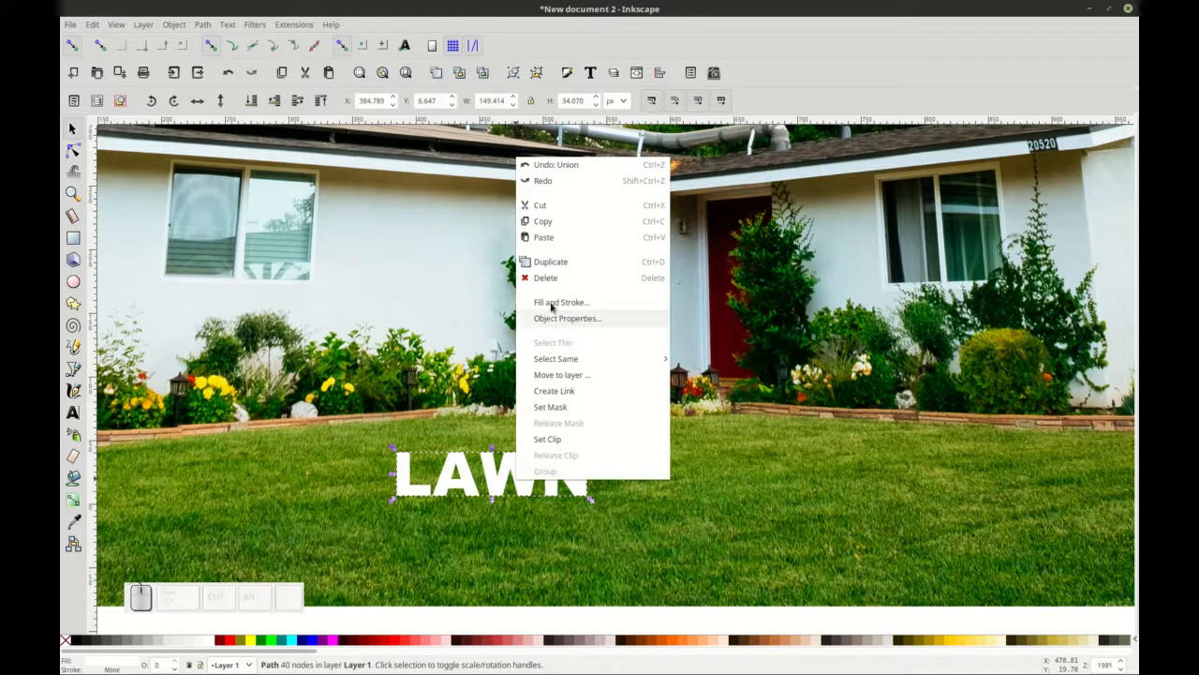
click(555, 269)
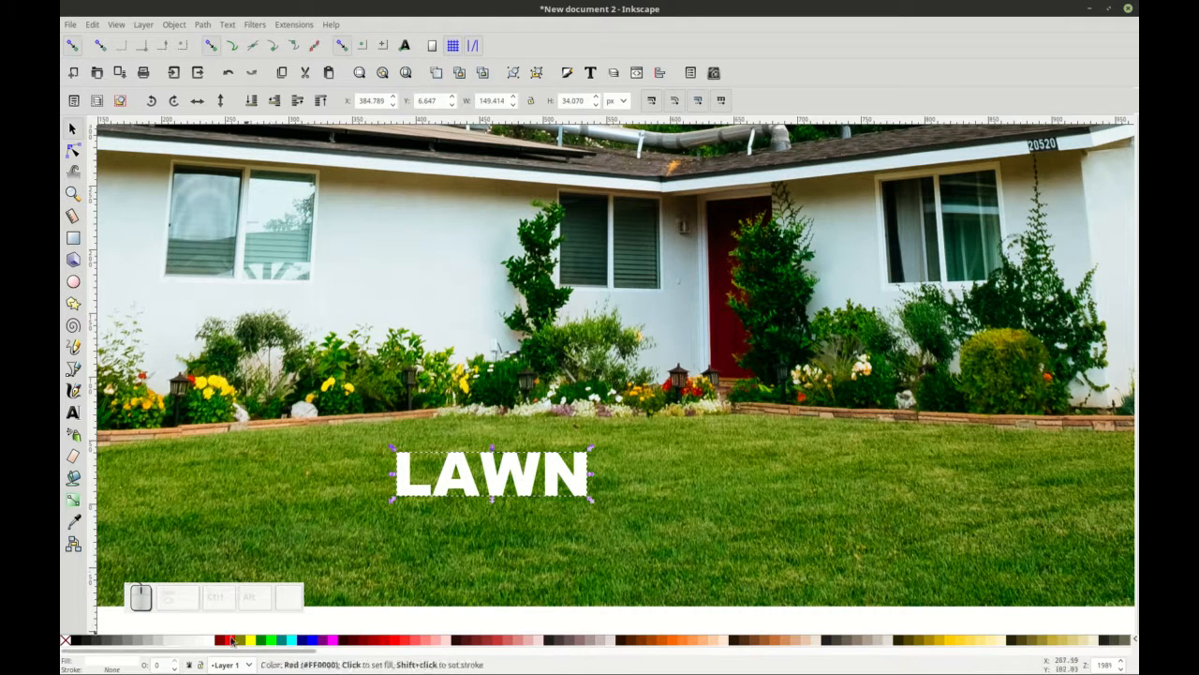
click(231, 640)
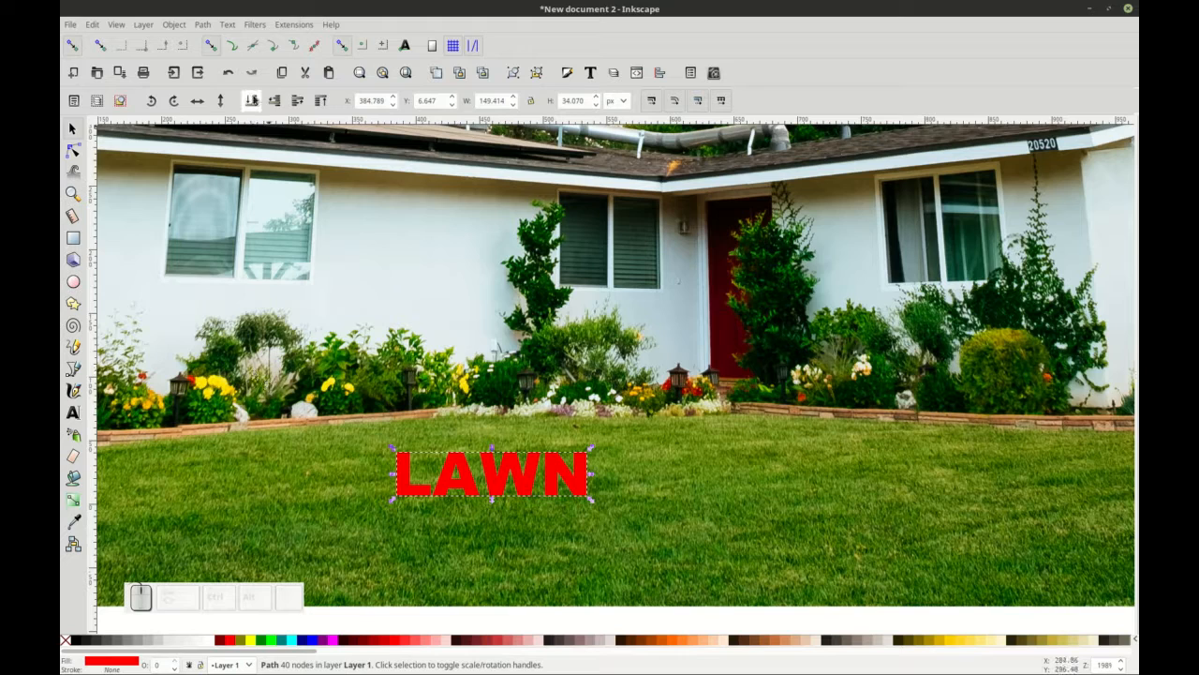
click(272, 100)
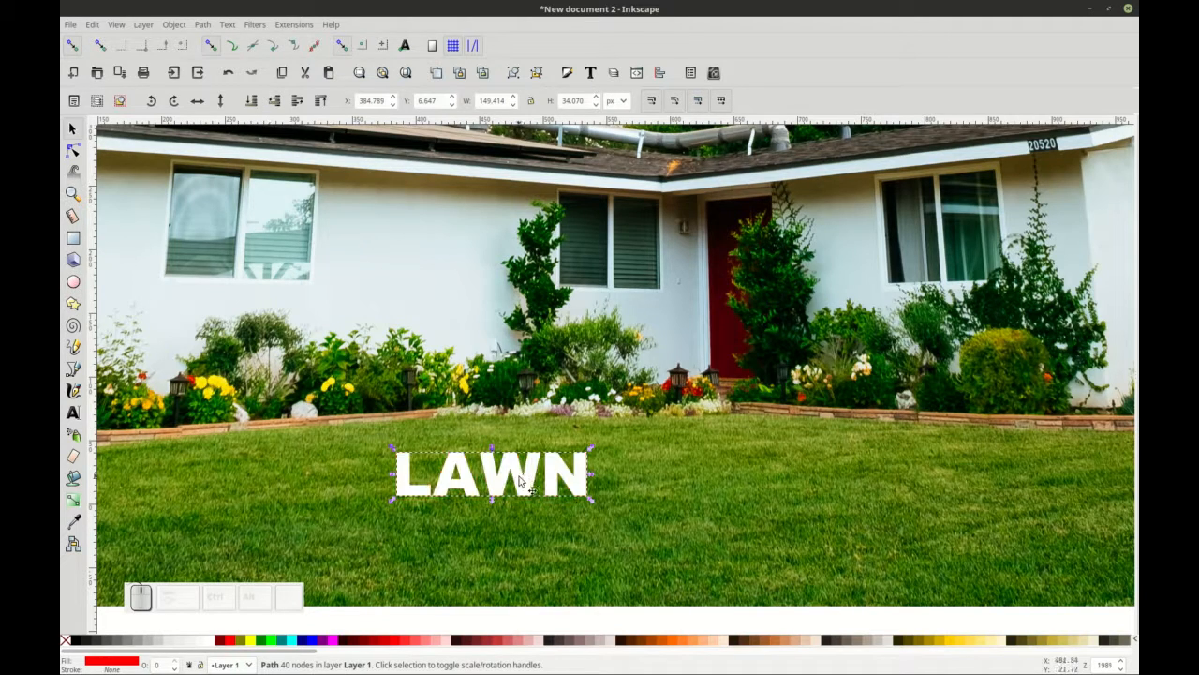
Offset the white lettering down and left of the red copy, to about X 381.76 and Y 5.13 px.
drag(523, 483, 514, 482)
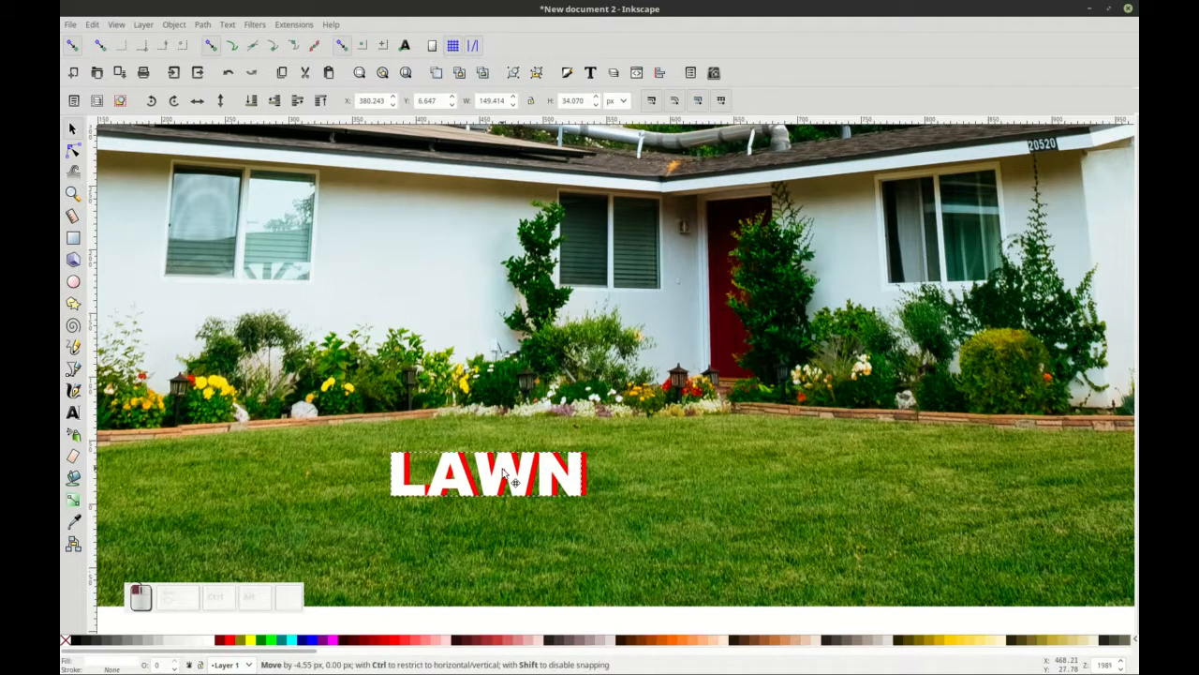
scroll(582, 476, up, 4)
drag(562, 428, 566, 443)
ctrl+scroll(684, 445, down, 2)
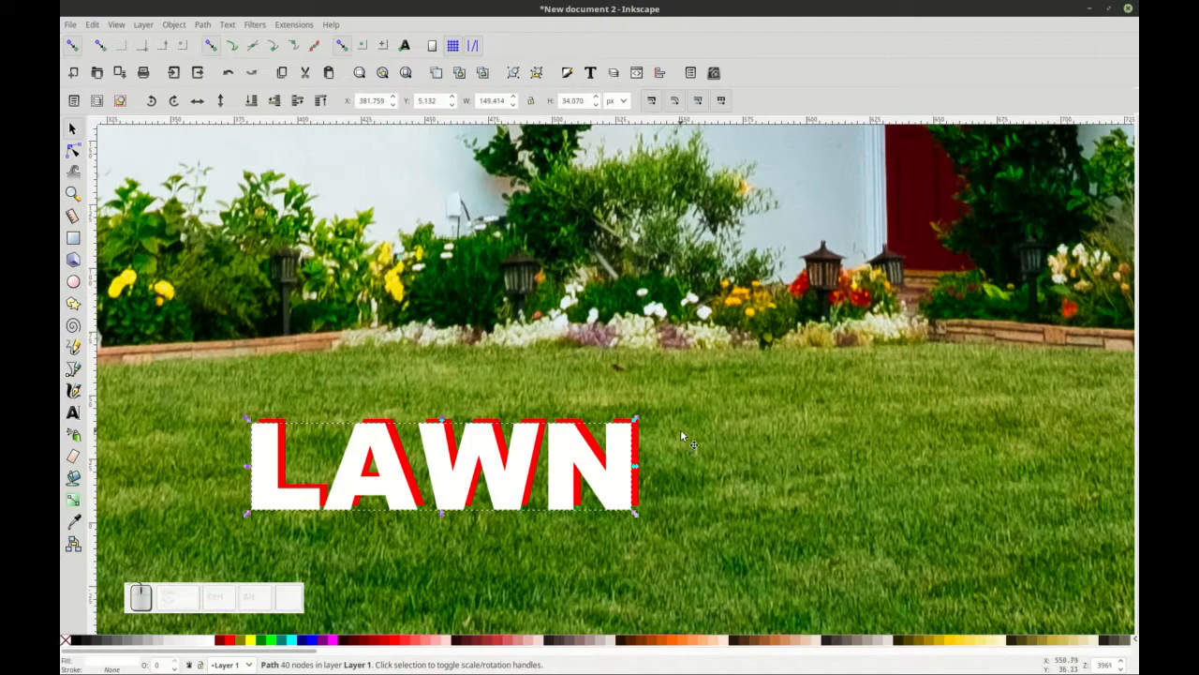
ctrl+scroll(681, 429, down, 1)
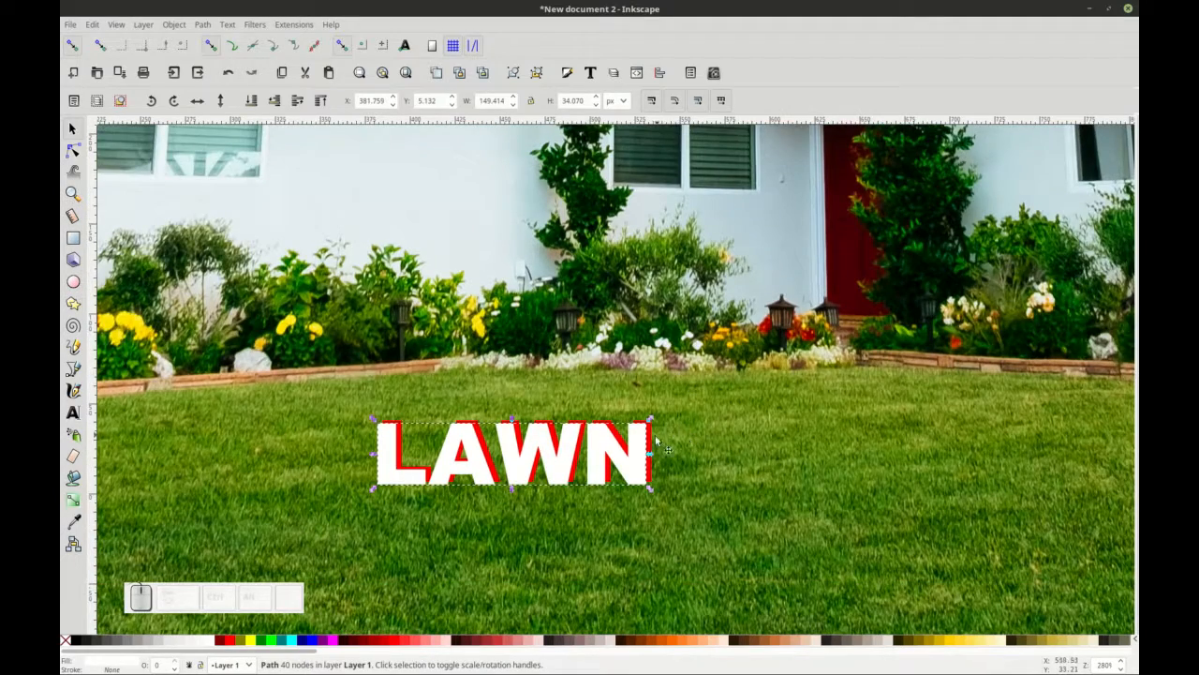
ctrl+scroll(506, 453, up, 1)
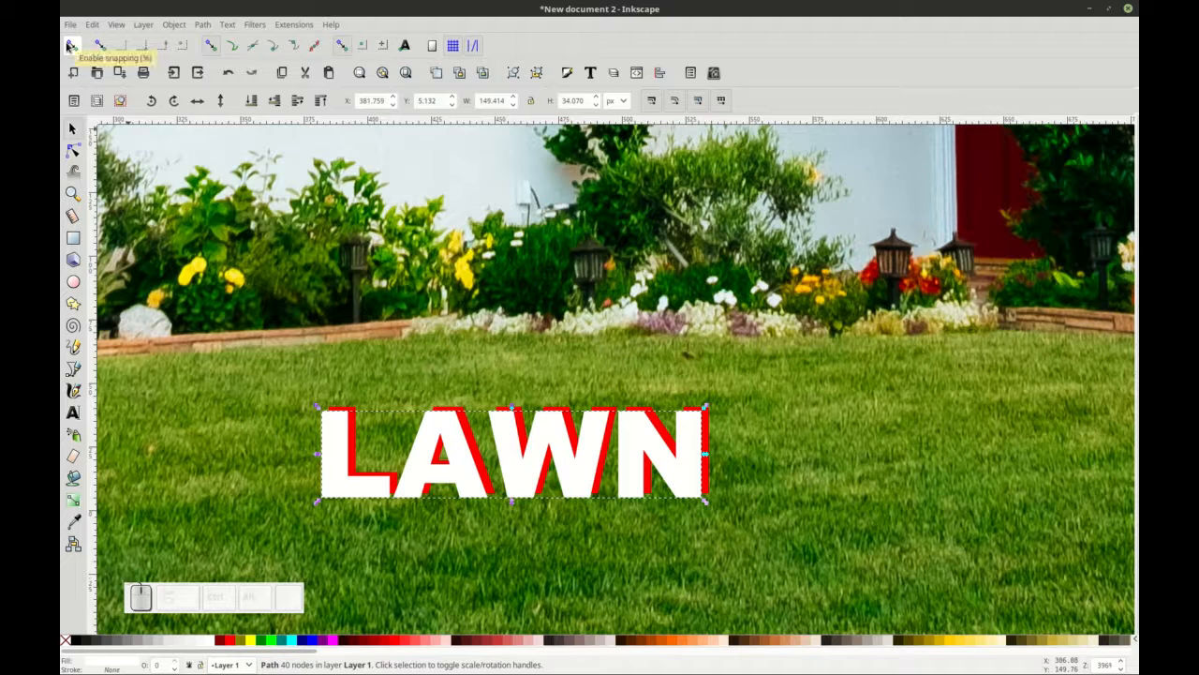
Enable snapping to path intersections and cusp nodes, and draw a closed four-sided Bezier shape joining the top edges of the white and red L.
click(249, 49)
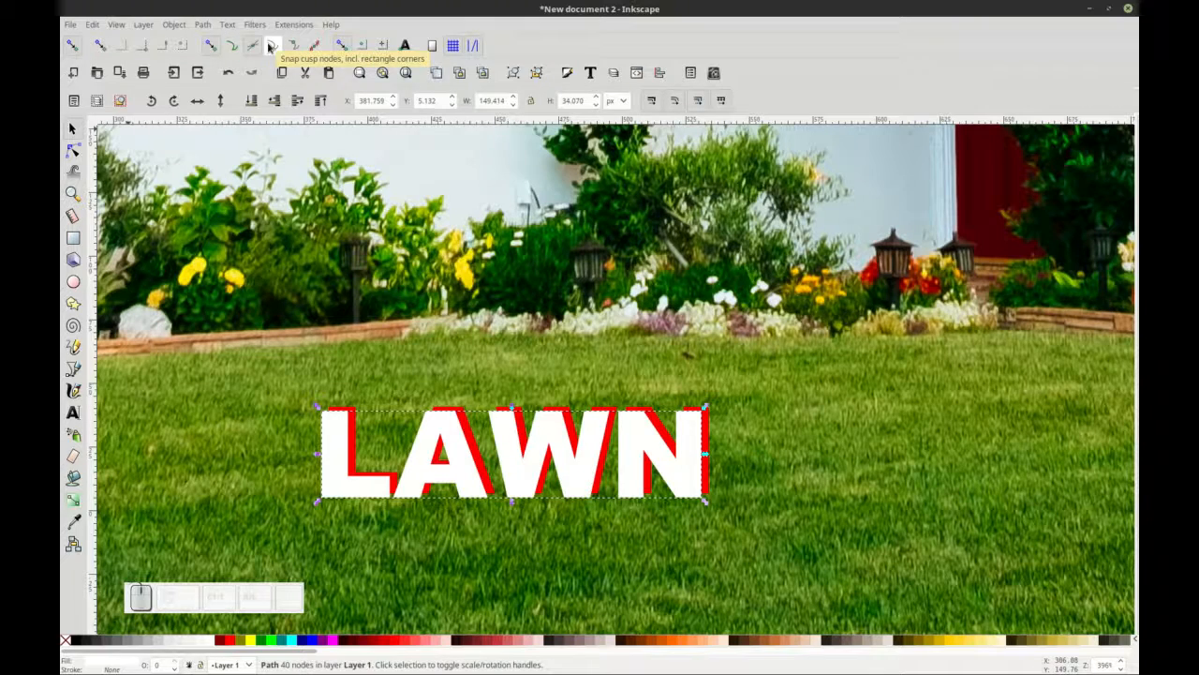
click(271, 47)
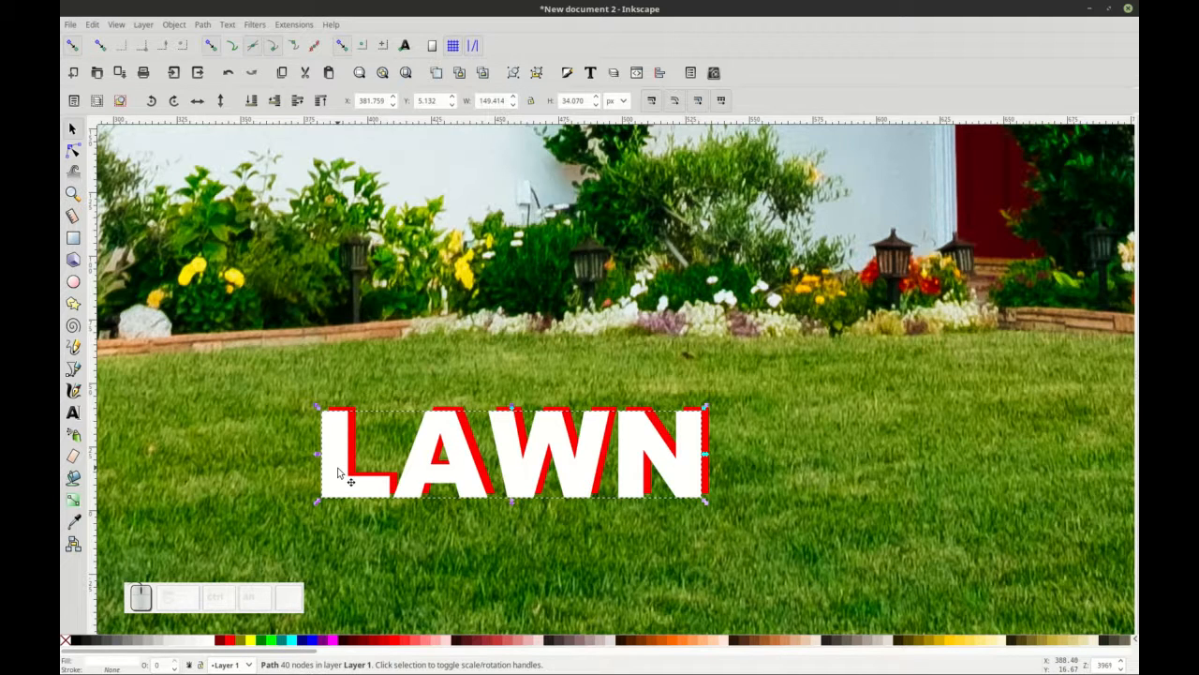
click(73, 370)
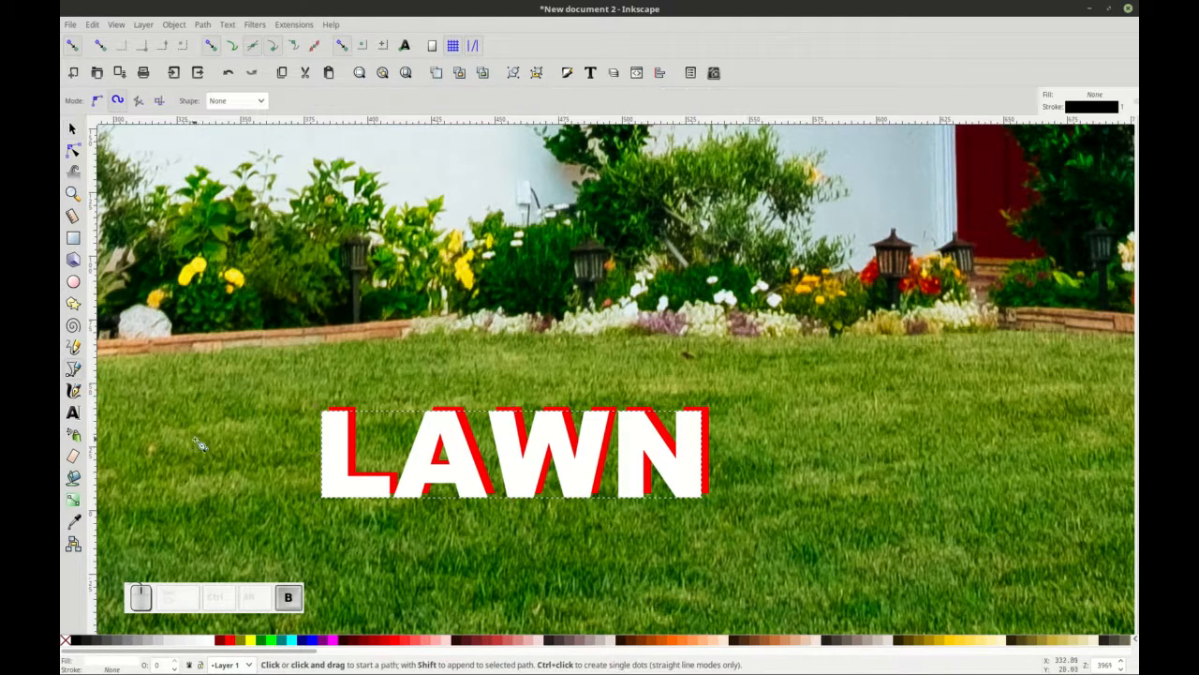
ctrl+scroll(330, 421, up, 4)
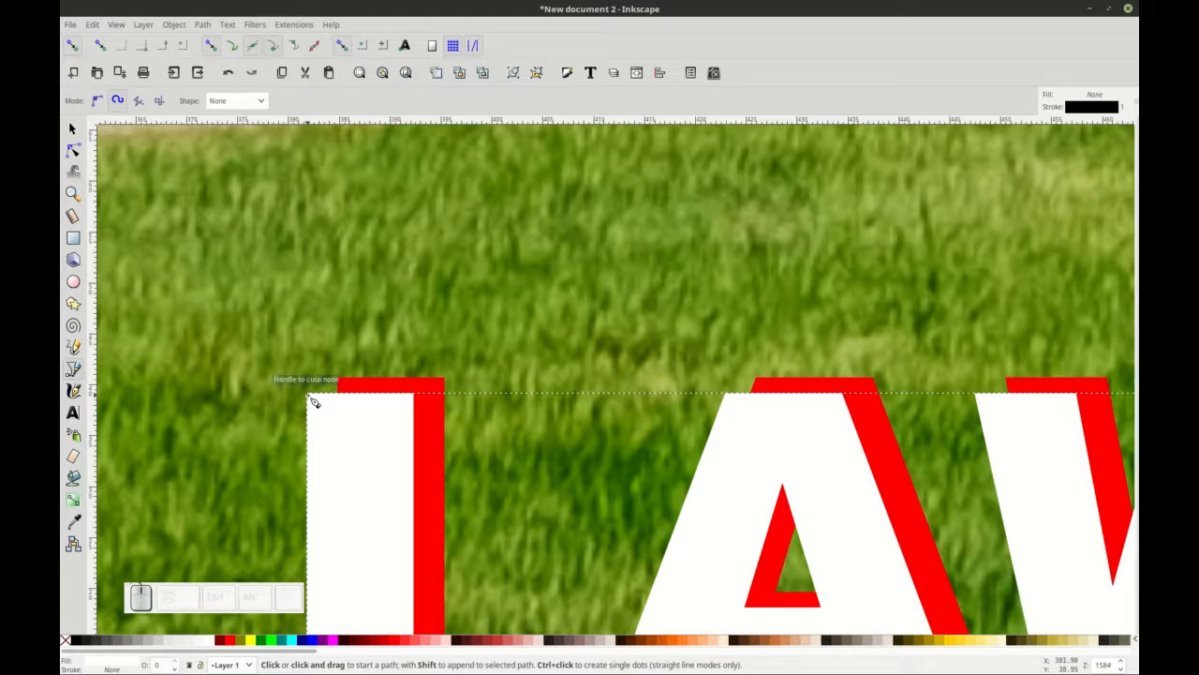
click(314, 401)
click(454, 377)
click(420, 397)
click(311, 396)
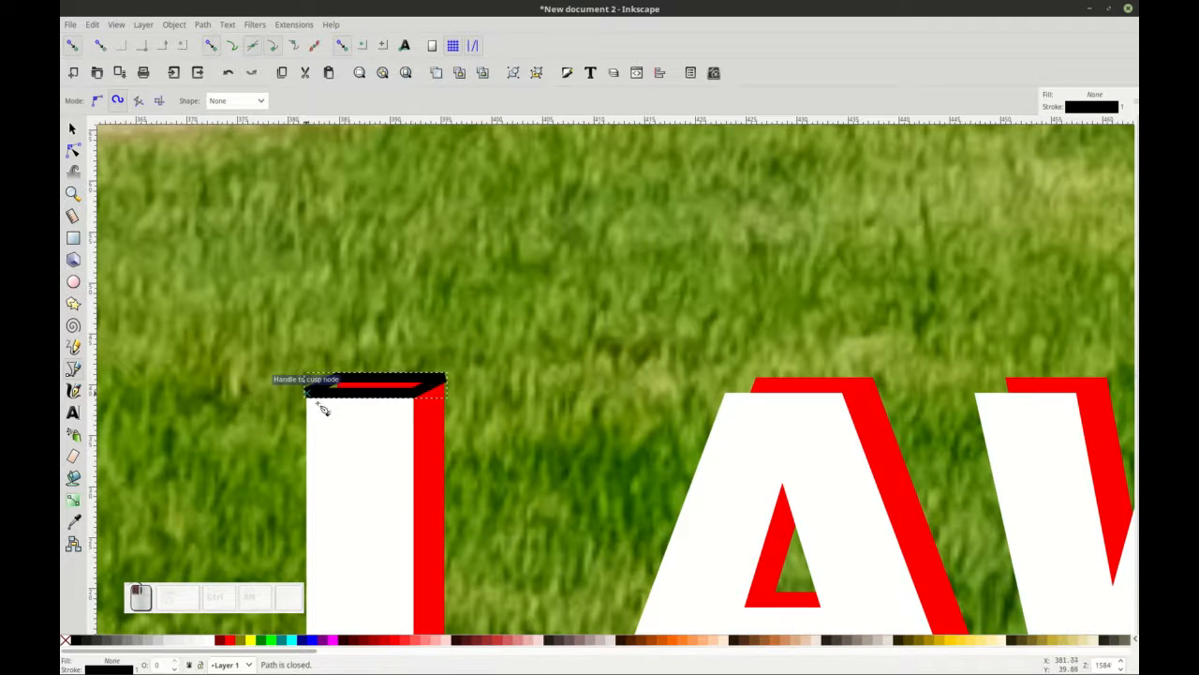
Draw a closed four-sided Bezier shape over the red side face of the L's vertical stem, snapped to its corners.
scroll(314, 401, down, 3)
click(415, 291)
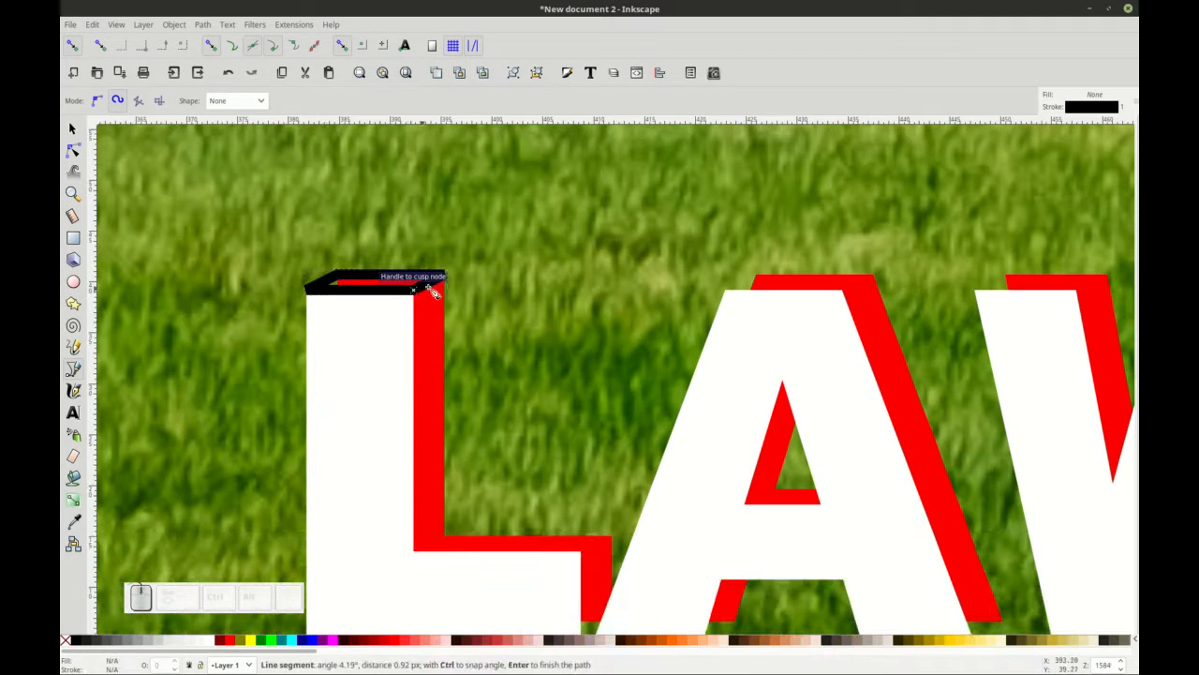
click(444, 277)
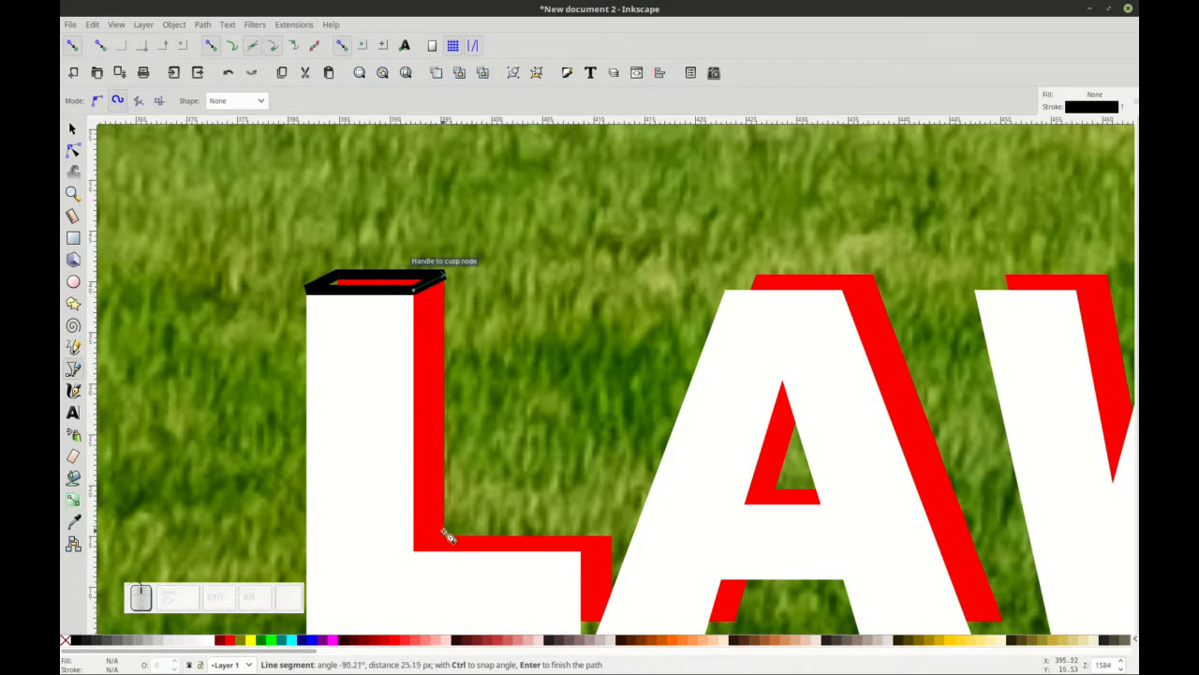
click(419, 552)
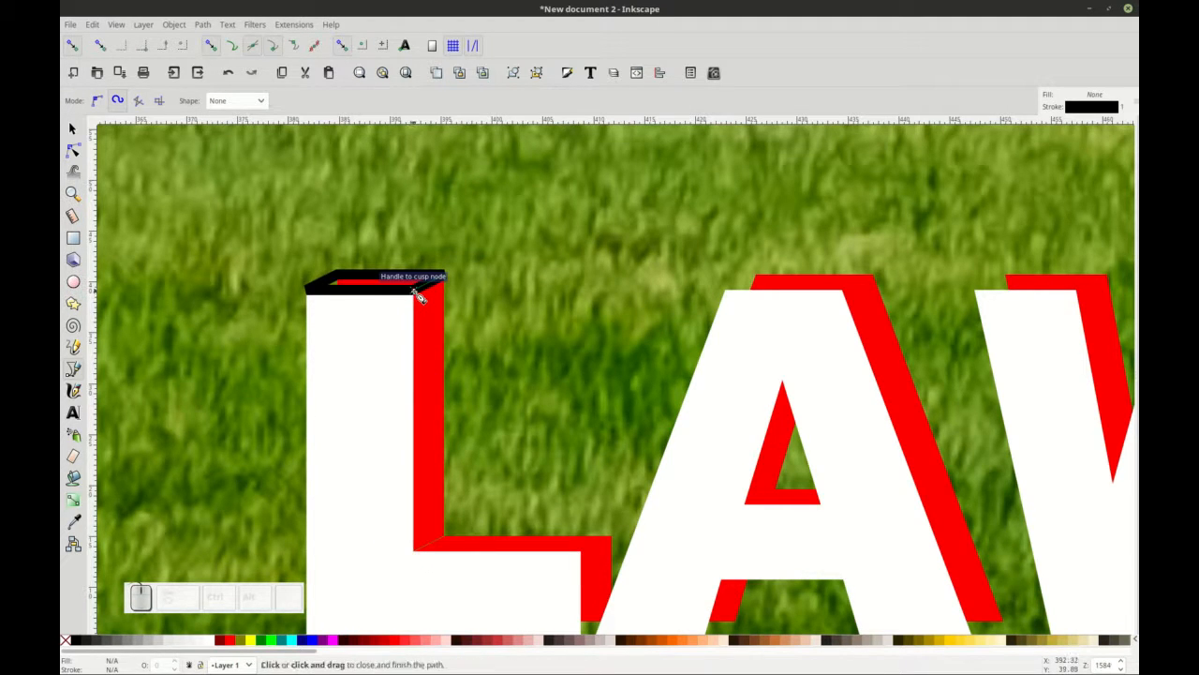
click(419, 296)
Draw a closed four-sided shape joining the upper edges of the white and red foot of the L.
click(421, 554)
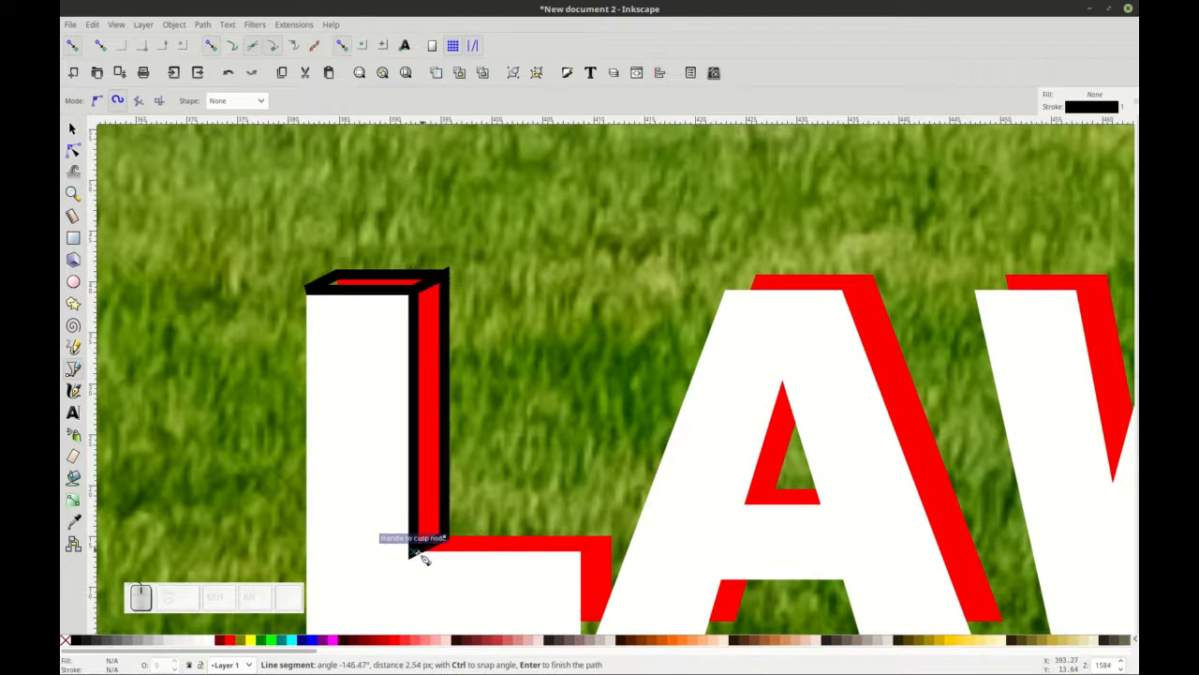
click(581, 551)
click(615, 542)
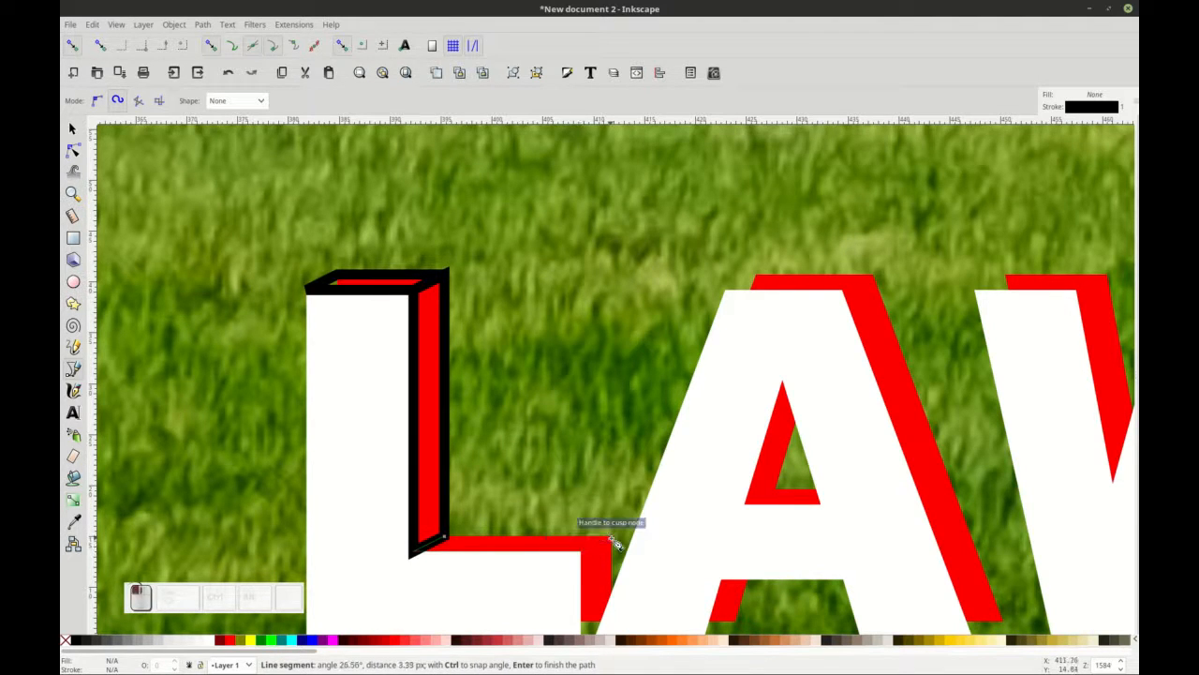
click(448, 541)
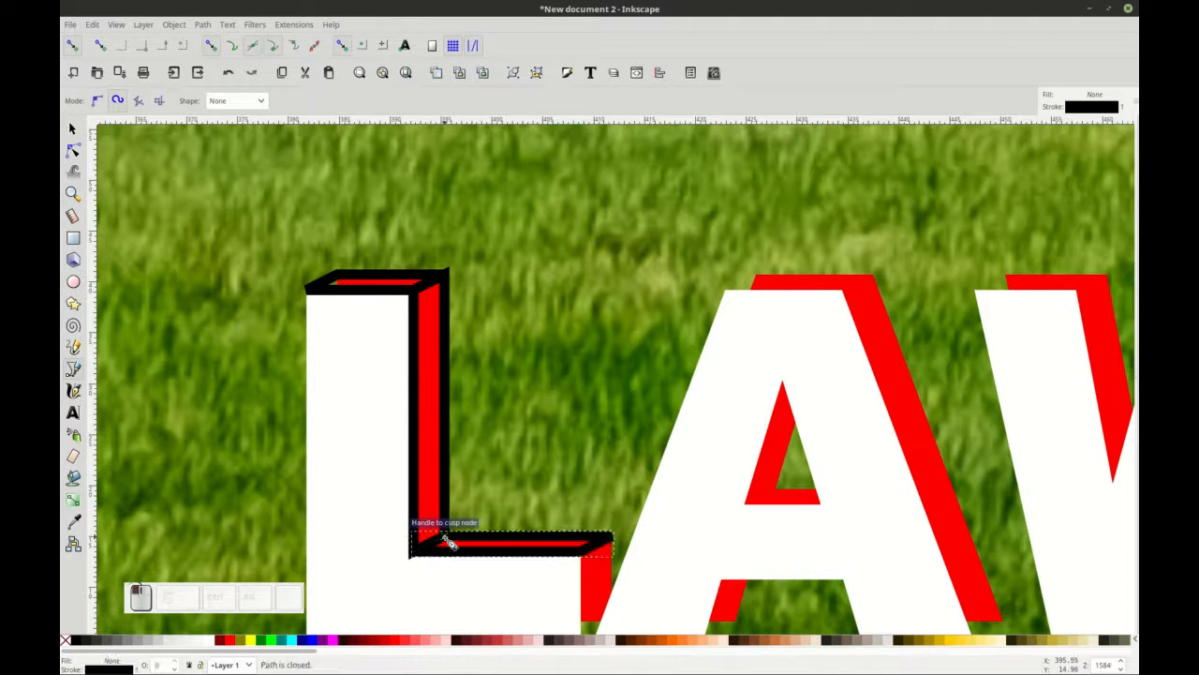
Draw a closed four-sided shape over the side face at the end of the L's foot.
scroll(450, 543, right, 3)
scroll(450, 543, down, 1)
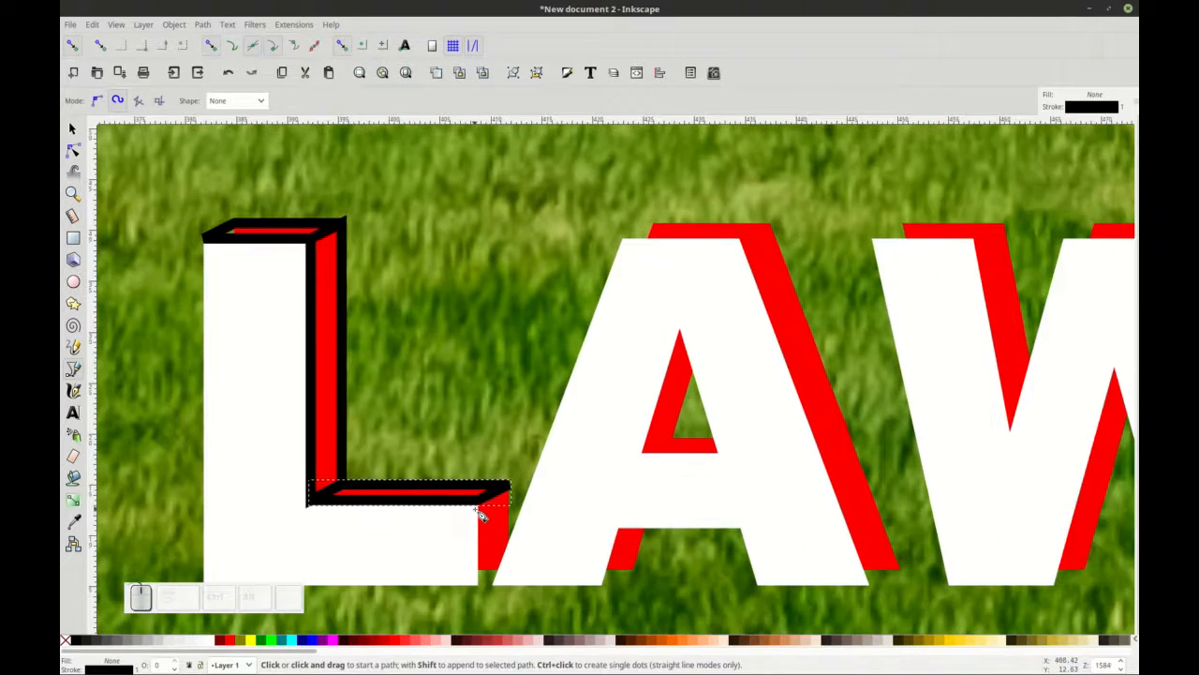
click(481, 500)
click(508, 488)
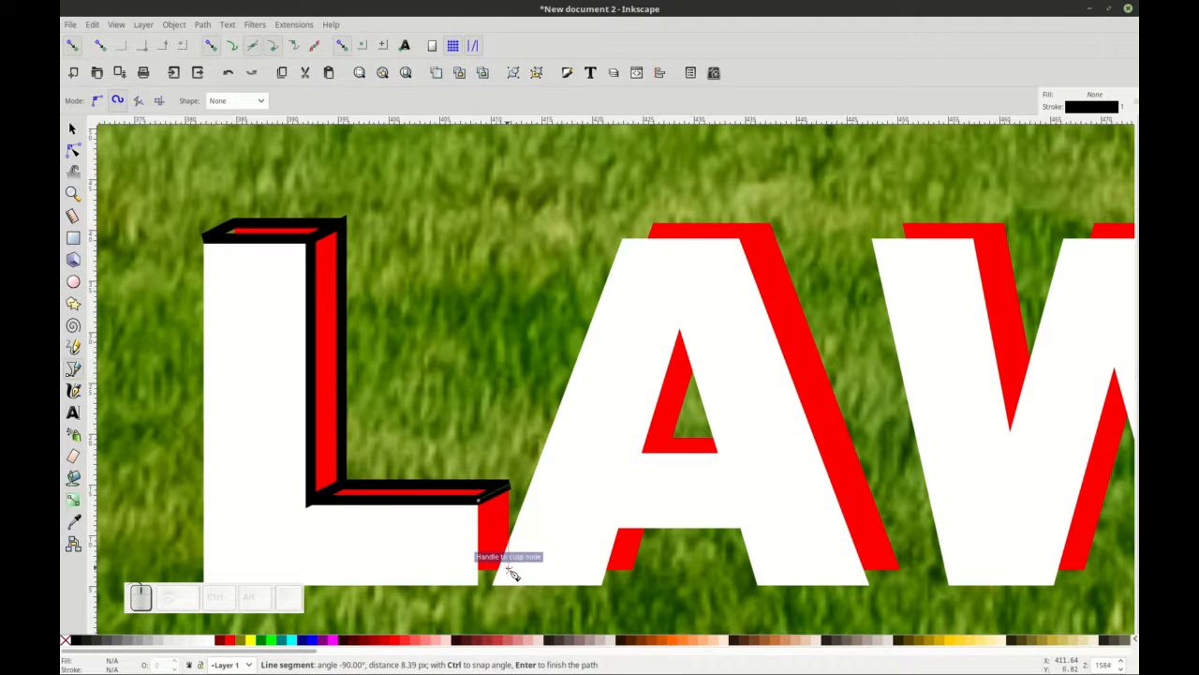
click(509, 567)
click(478, 584)
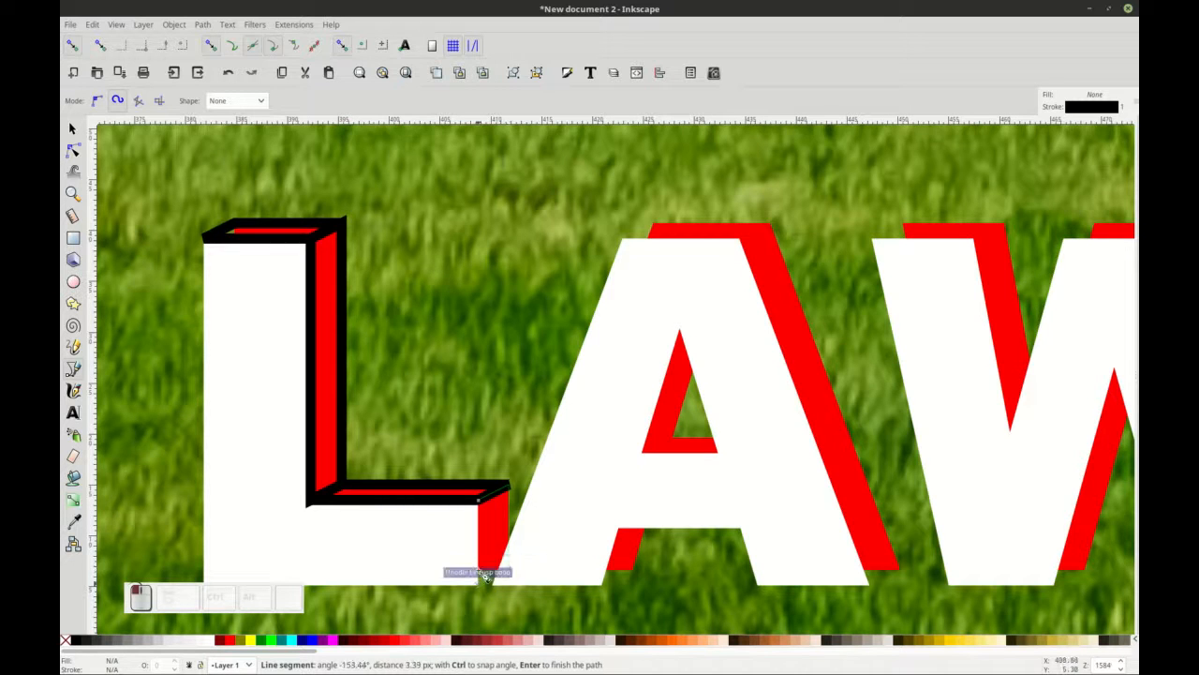
click(479, 496)
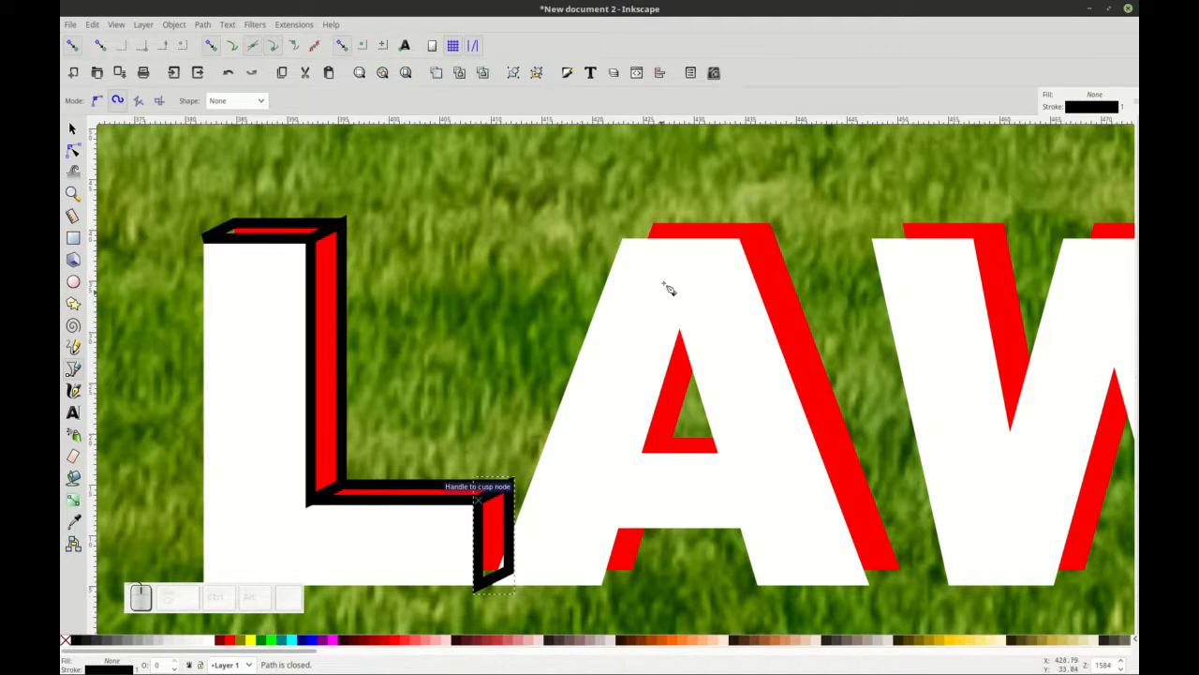
Draw a closed four-sided shape joining the top edges of the white and red A.
click(623, 240)
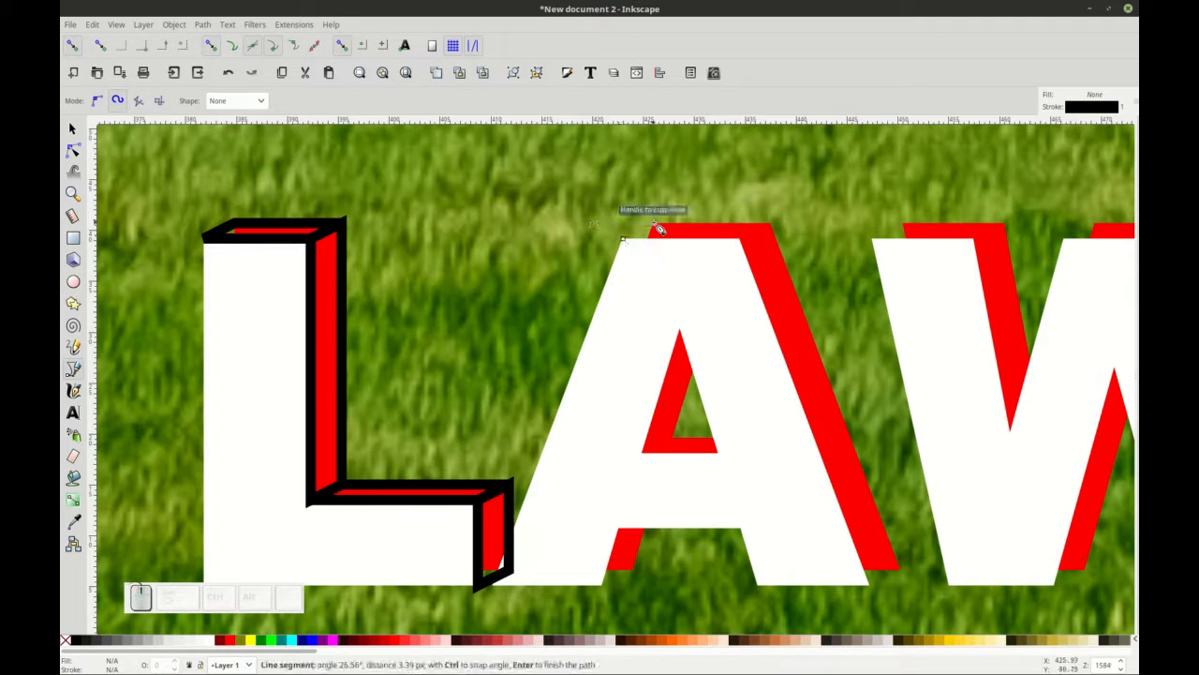
click(772, 226)
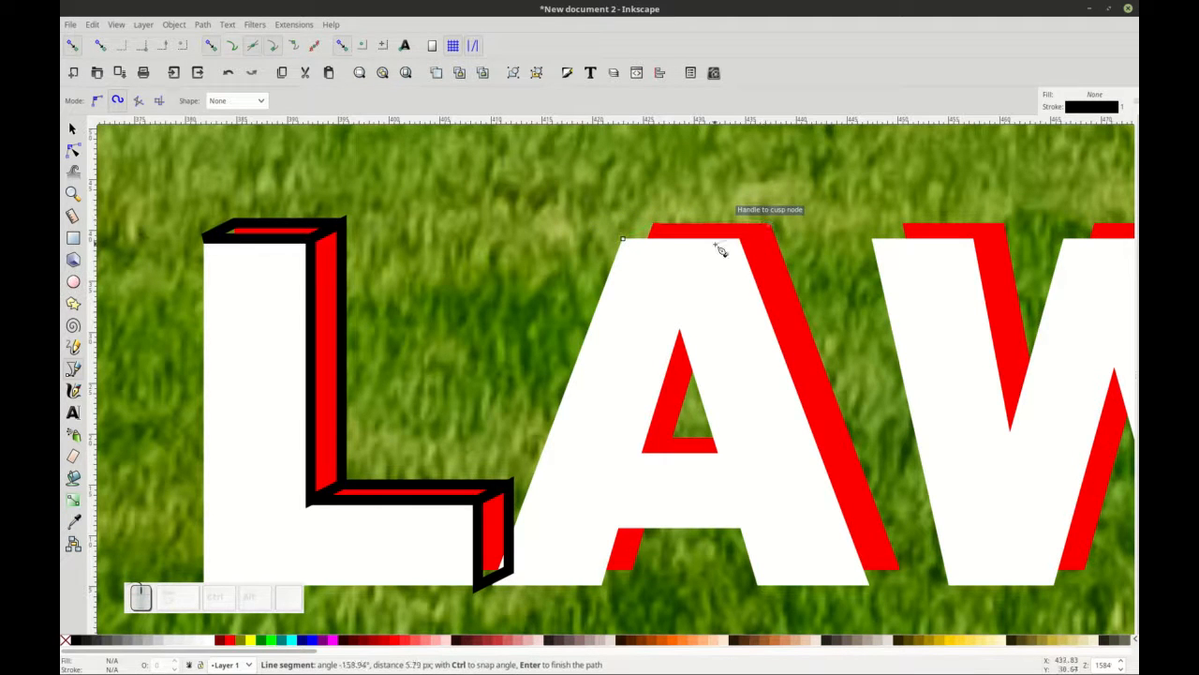
click(623, 241)
Try to draw a closed shape over the red face above the crossbar inside the A's triangular opening.
click(641, 452)
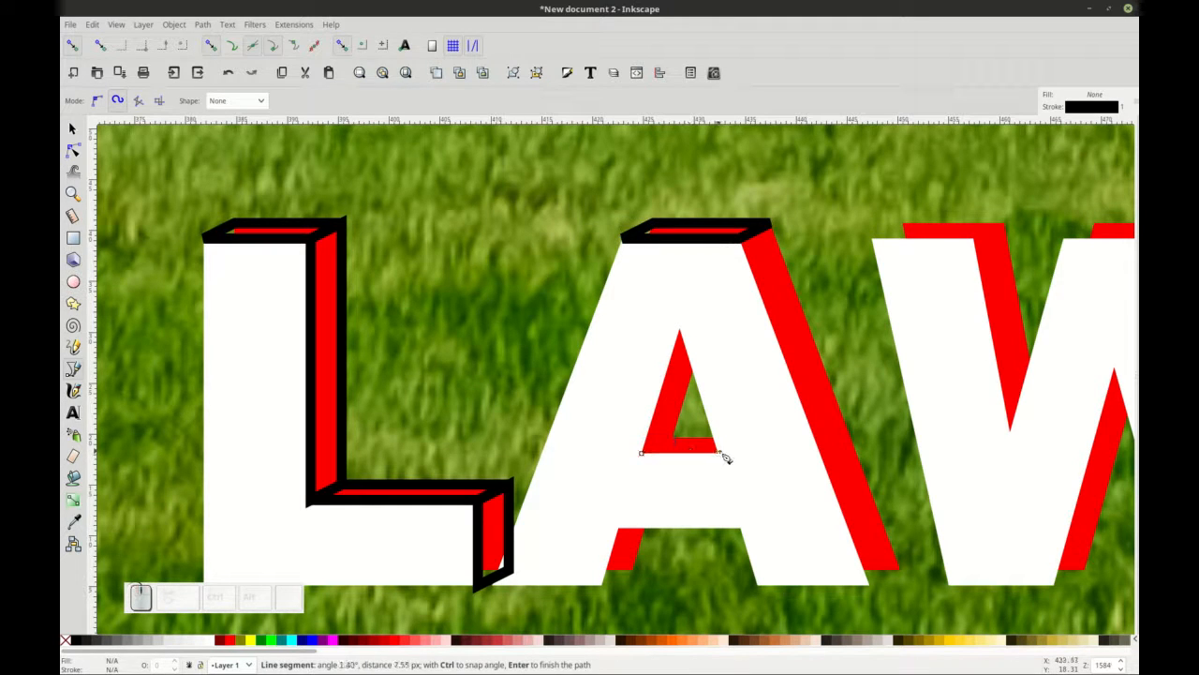
click(718, 446)
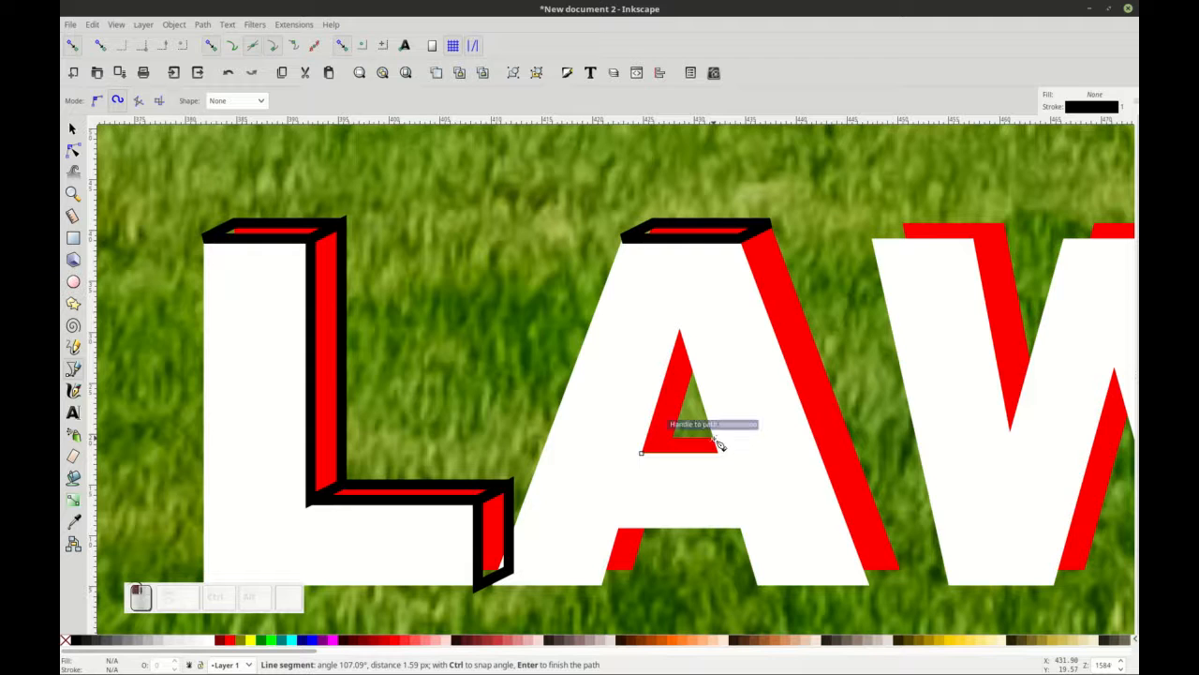
click(643, 457)
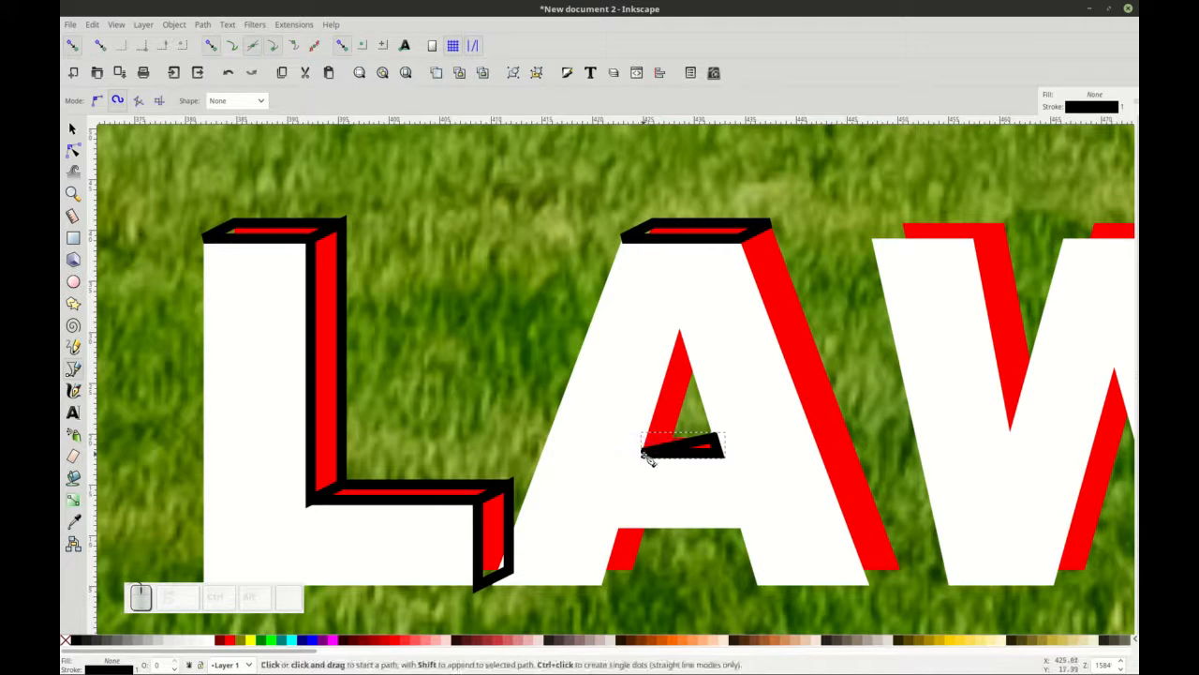
Draw a closed four-sided shape over the slanted red face on the inner side of the A's opening.
click(643, 455)
click(681, 333)
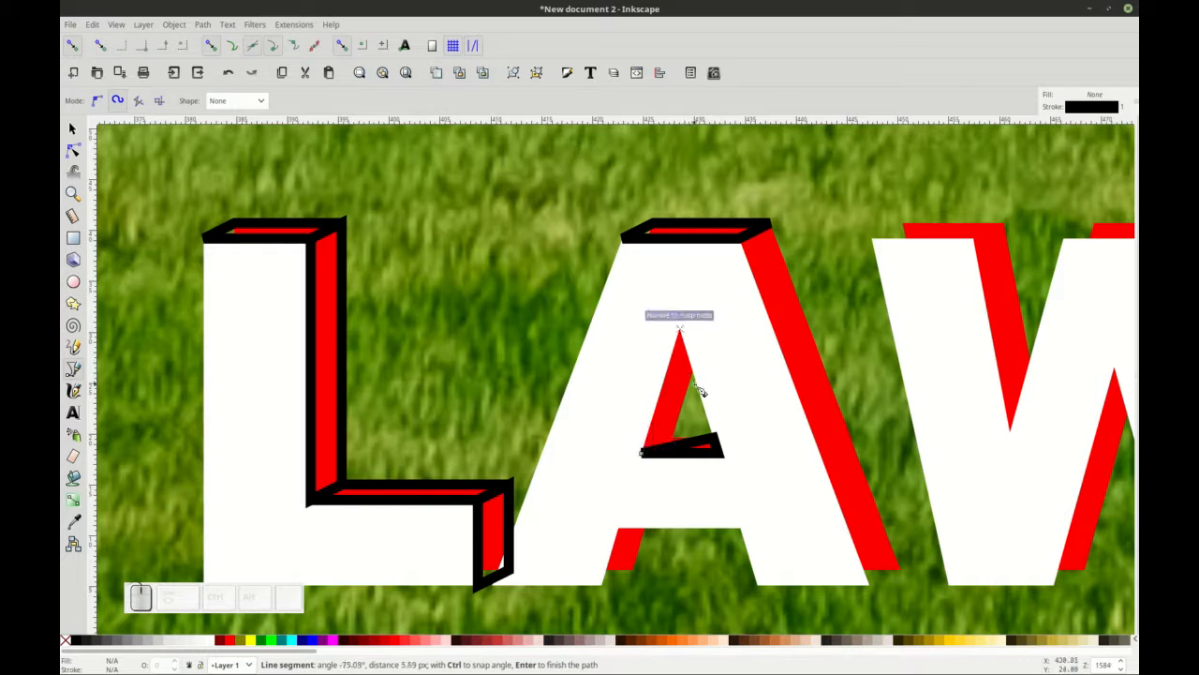
click(693, 377)
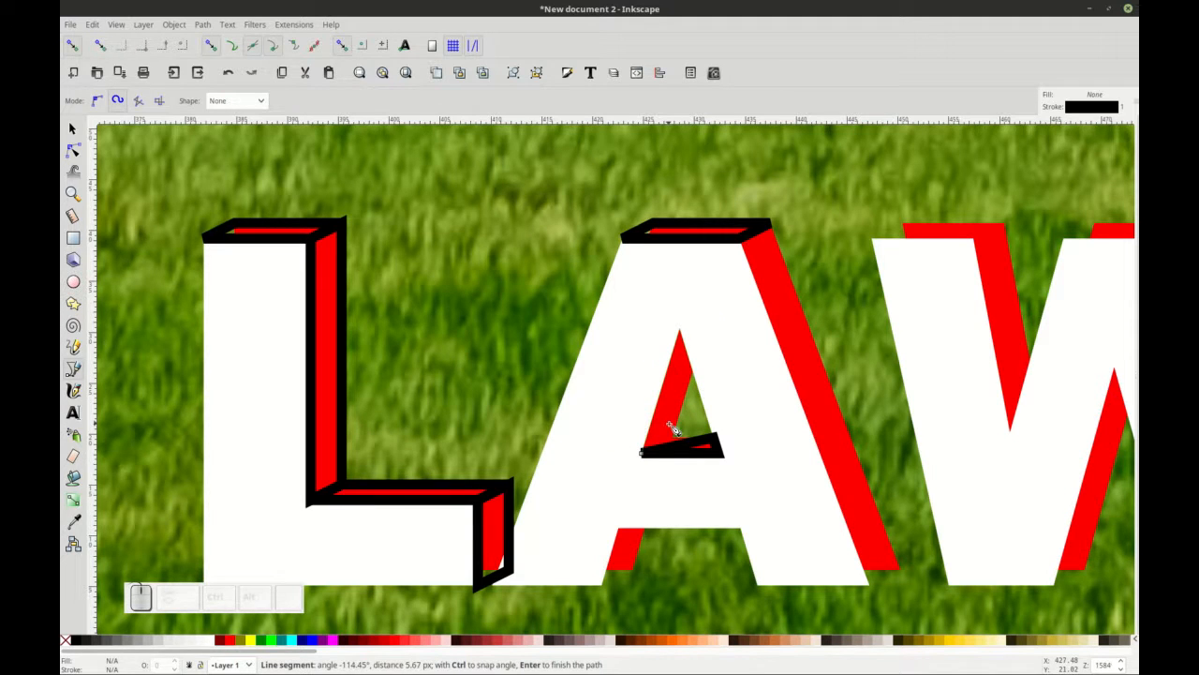
click(672, 438)
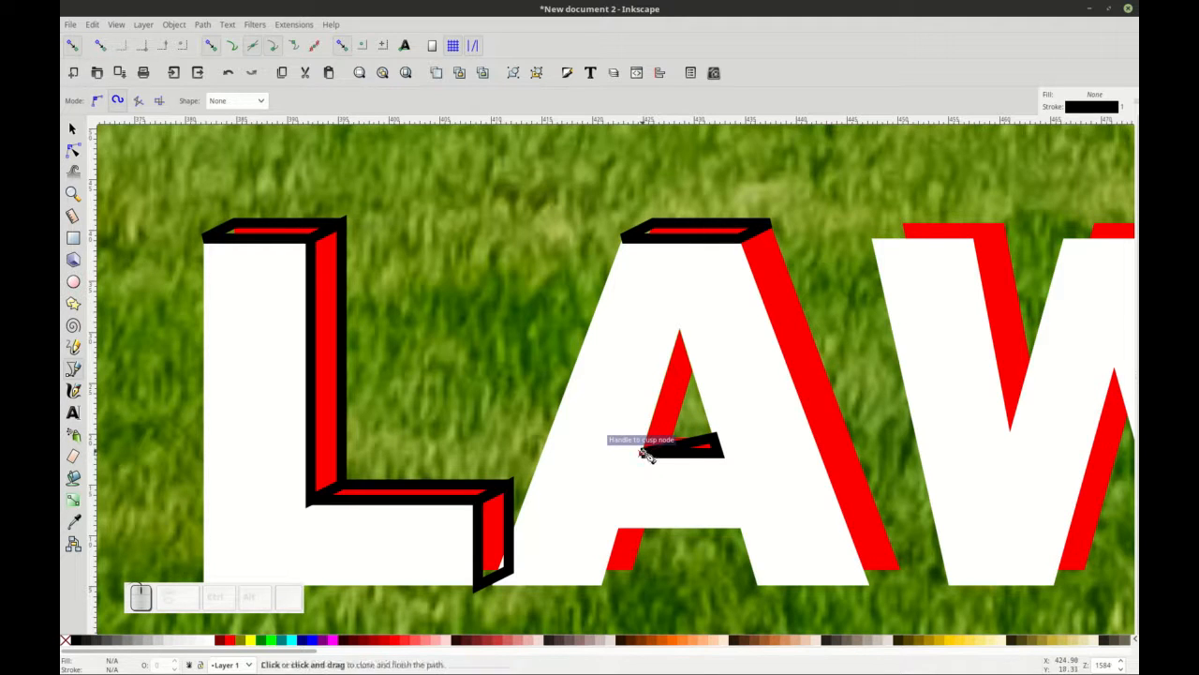
click(642, 455)
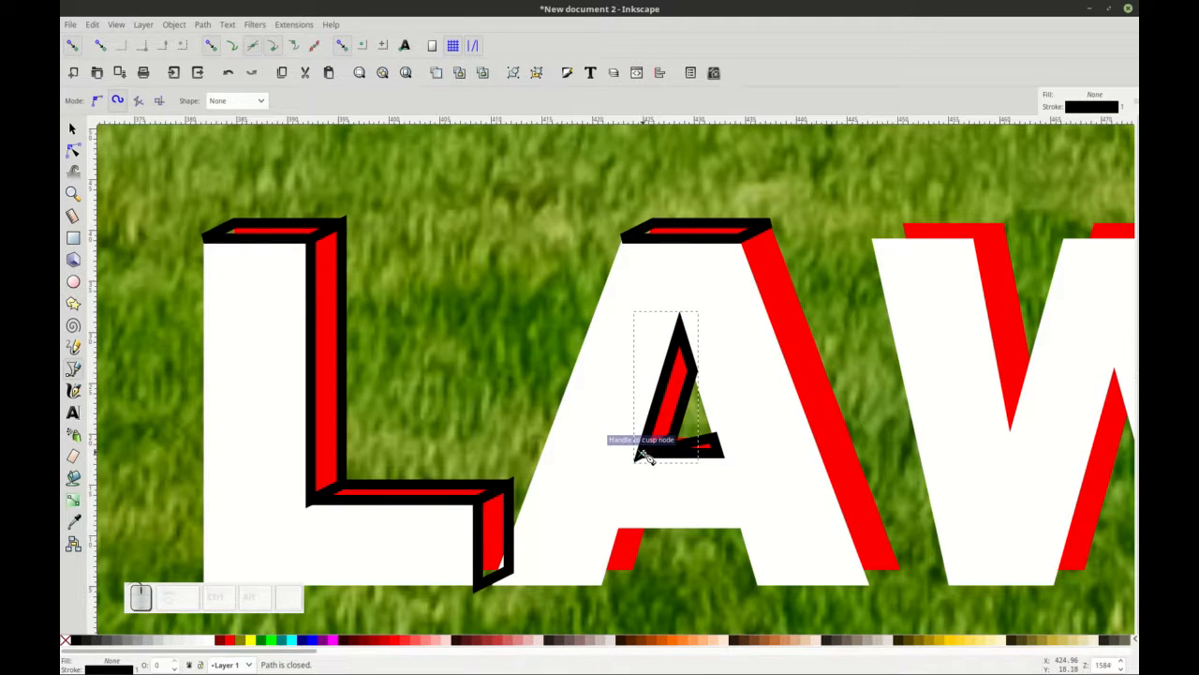
Draw a closed four-sided shape over the red inner face of the A's first leg, below the crossbar.
click(602, 584)
click(663, 535)
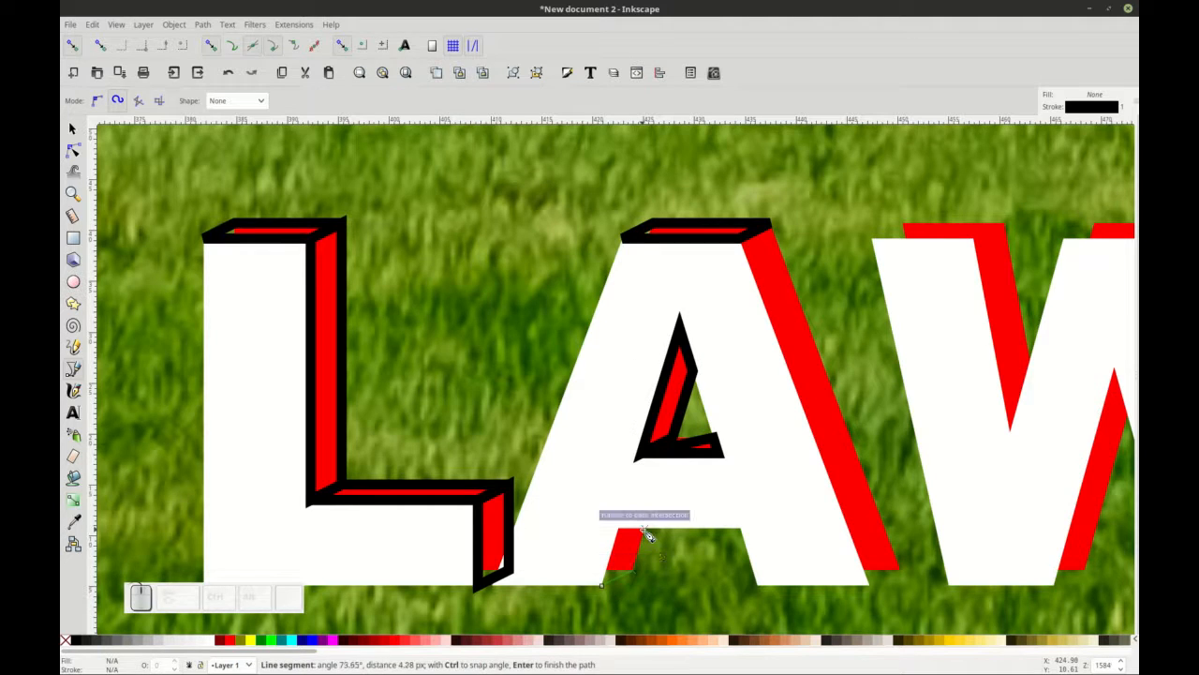
click(605, 586)
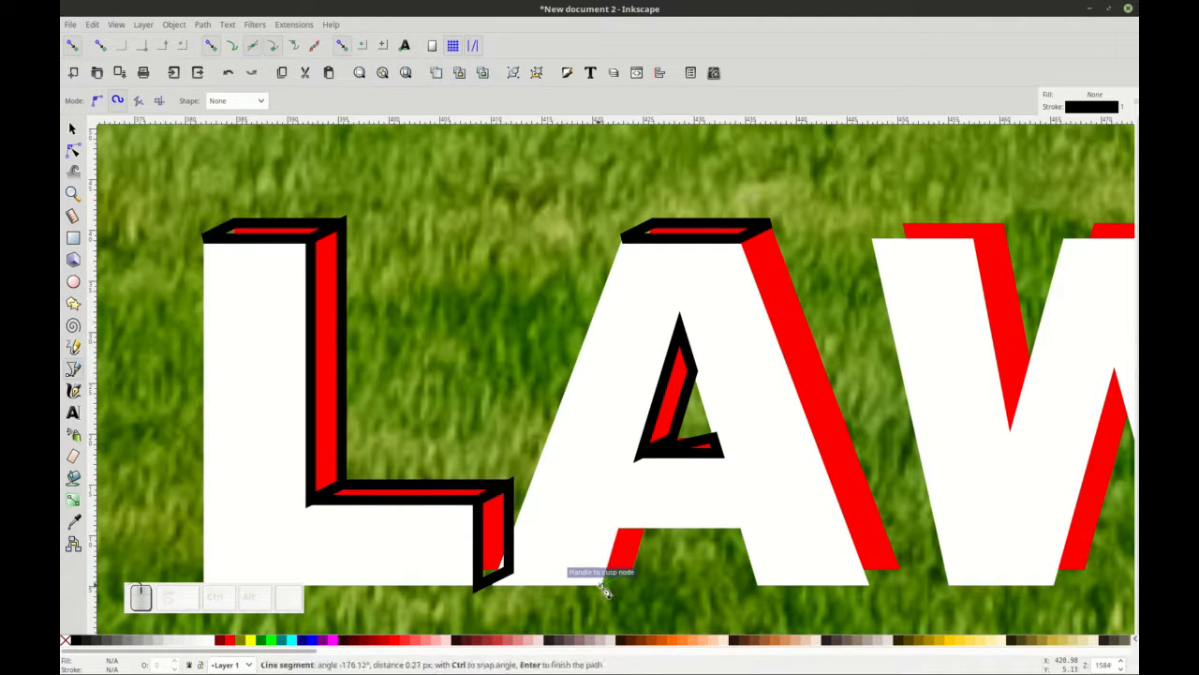
click(604, 586)
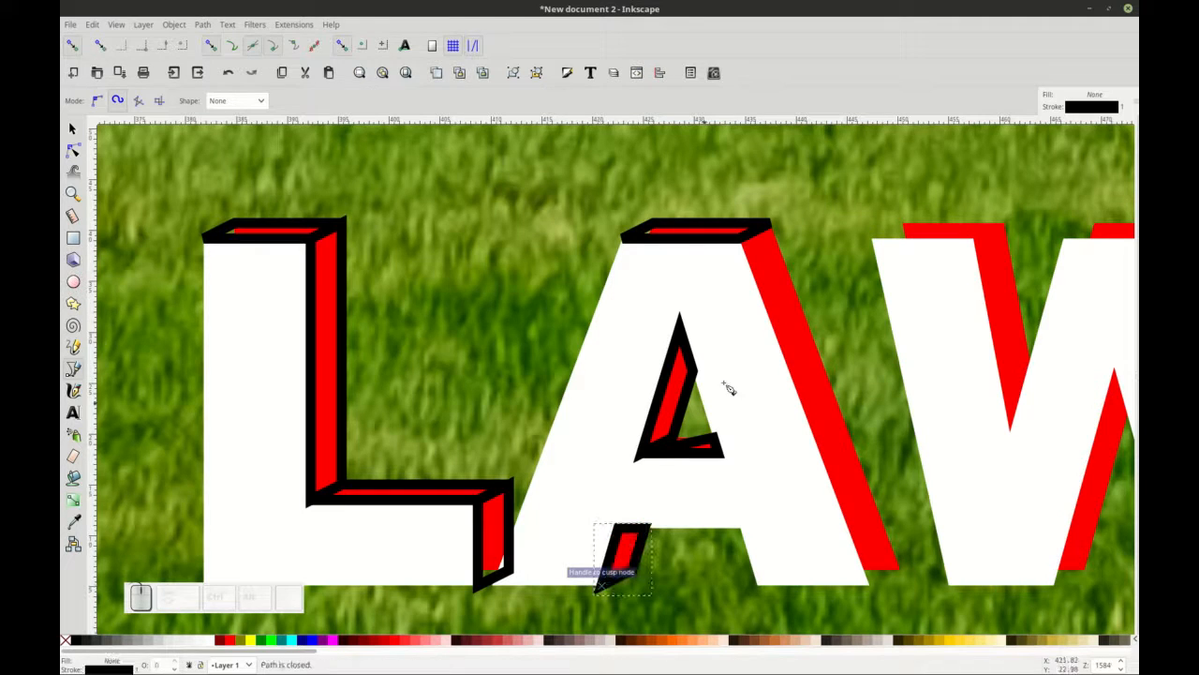
Draw a closed four-sided shape over the long slanted red face along the A's outer side facing the W.
click(750, 236)
click(767, 228)
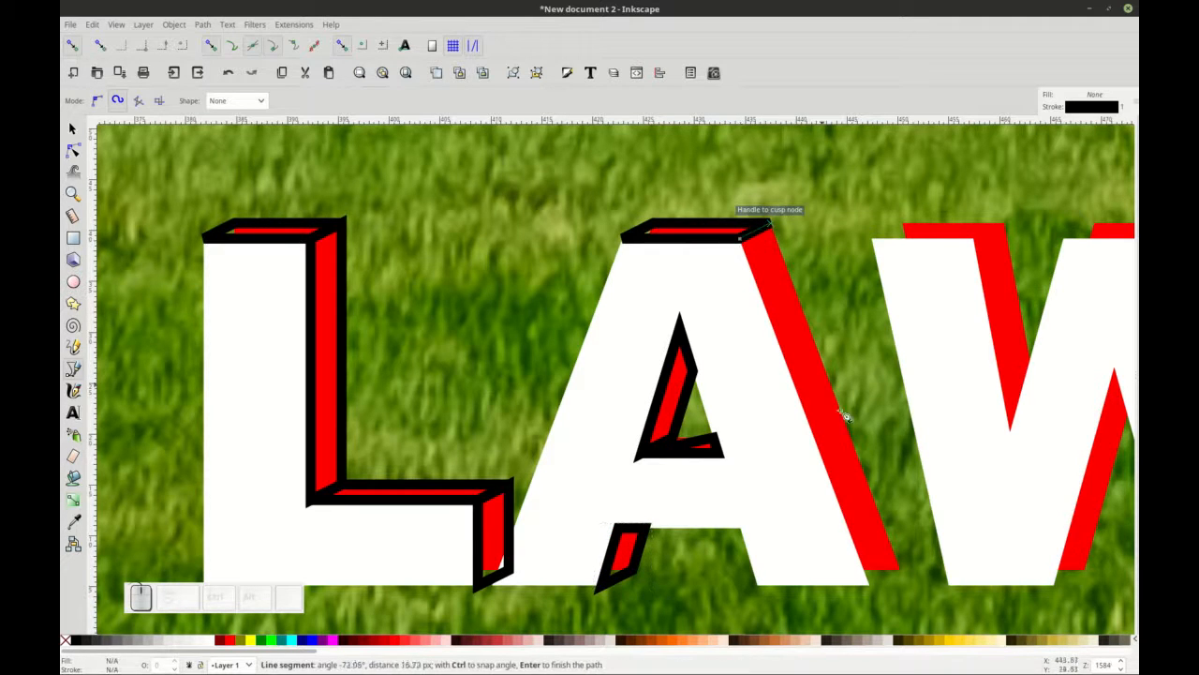
click(901, 575)
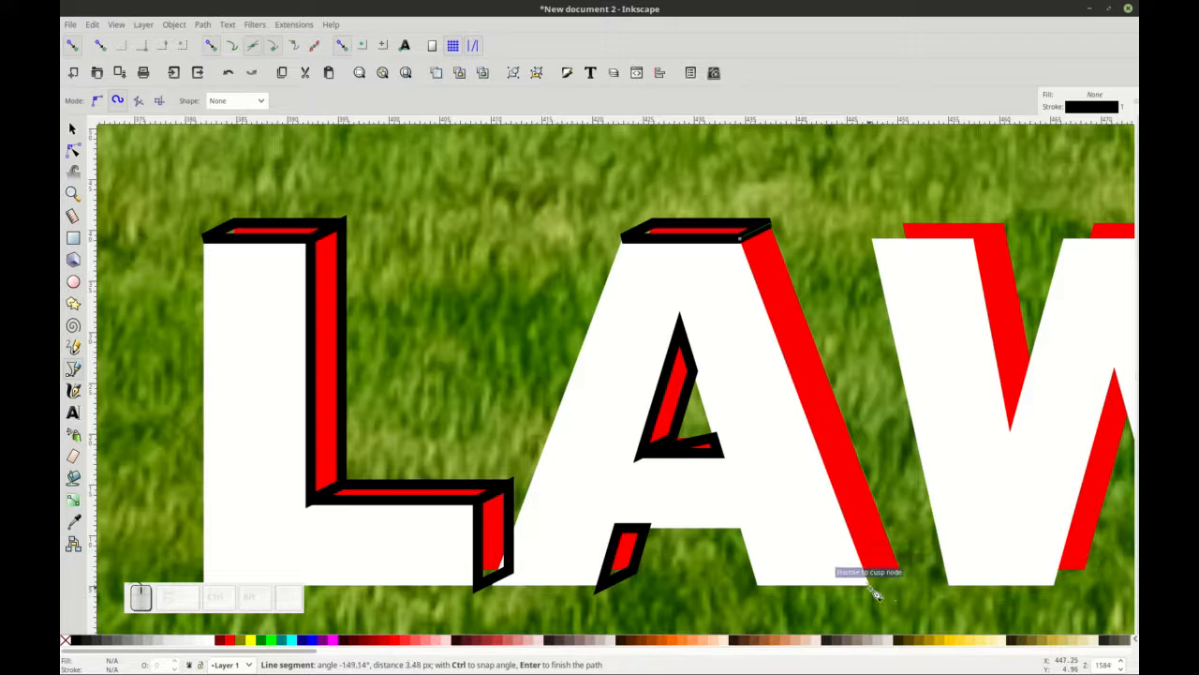
click(749, 240)
Delete the misdrawn triangular shape above the crossbar inside the A's opening.
scroll(745, 270, down, 5)
ctrl+scroll(745, 271, down, 3)
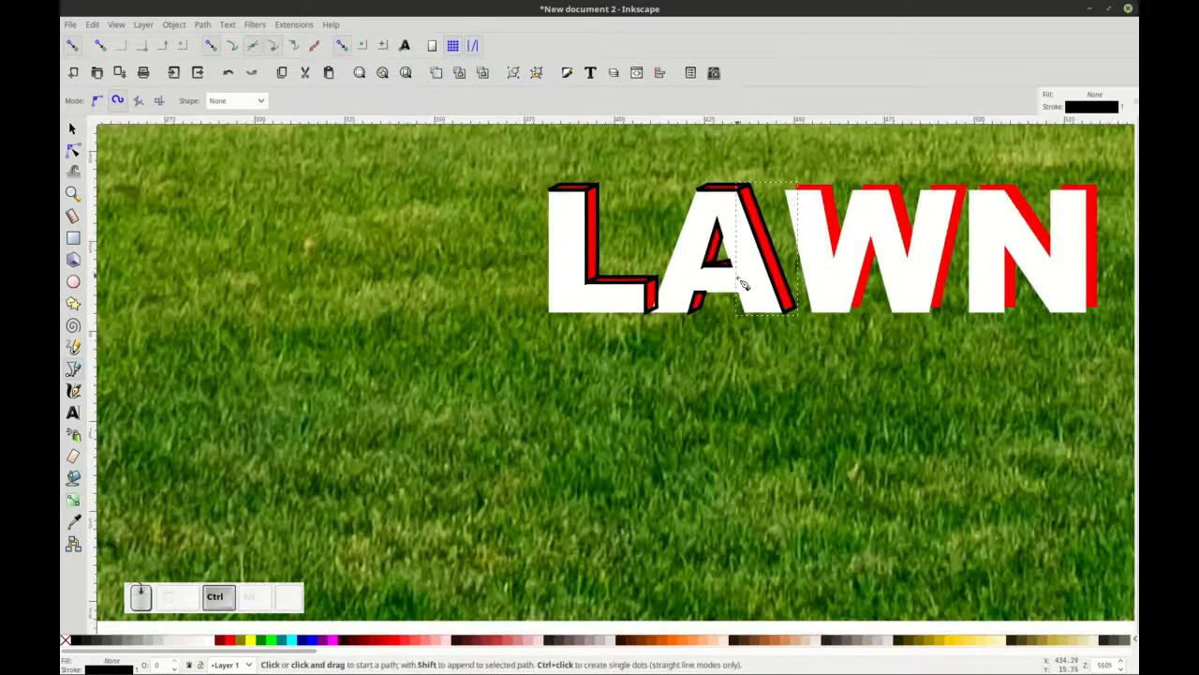
scroll(741, 286, right, 2)
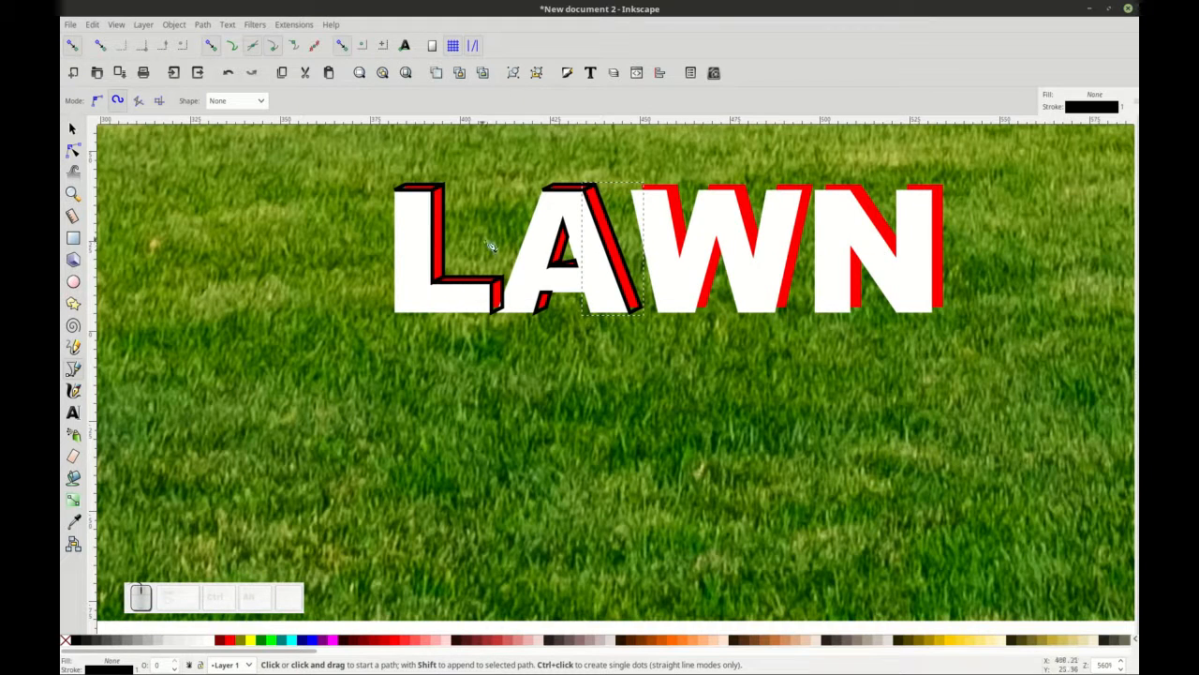
ctrl+scroll(581, 281, up, 3)
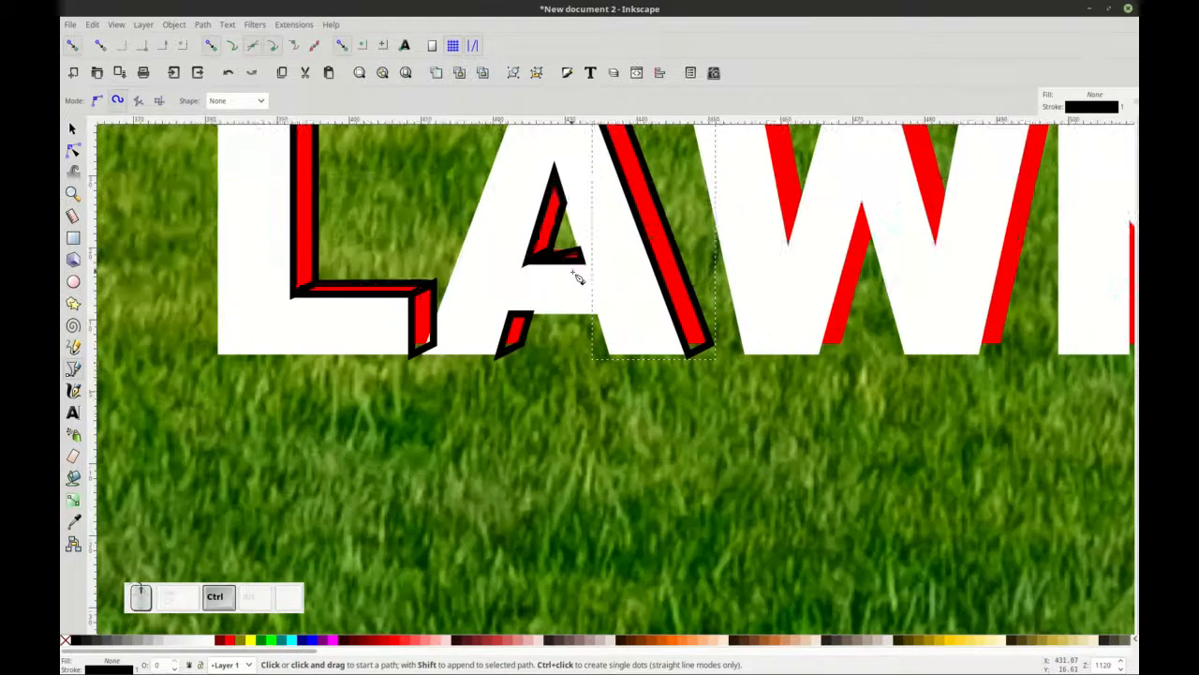
click(73, 128)
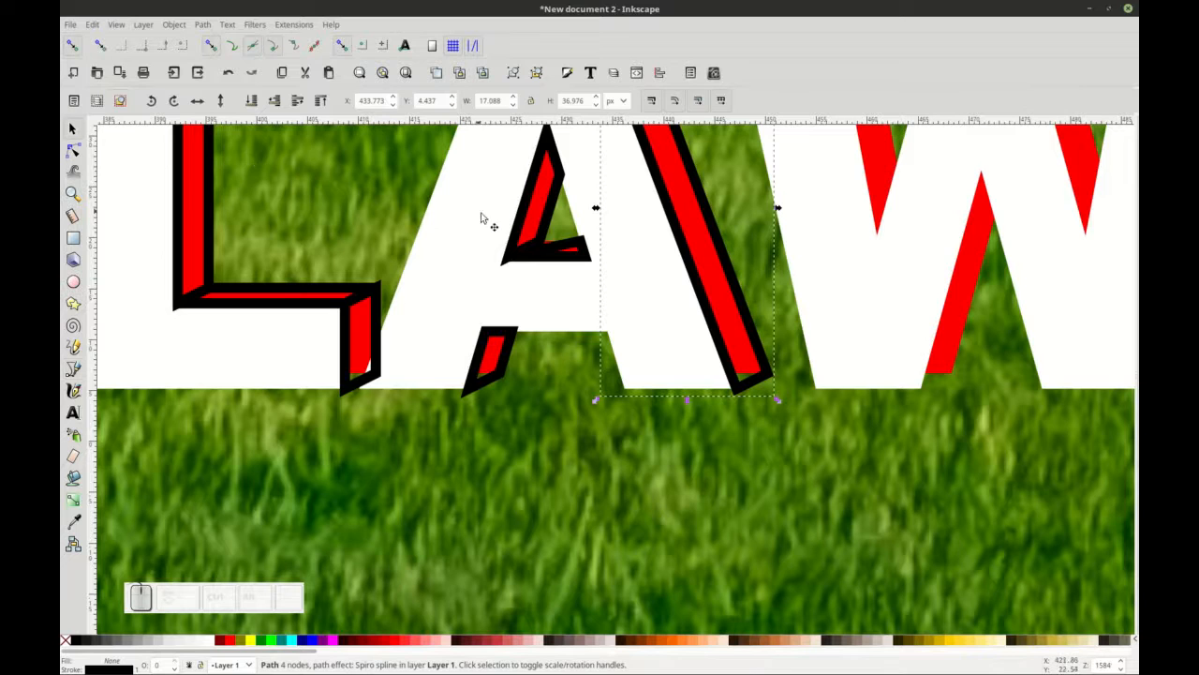
click(562, 253)
key(Delete)
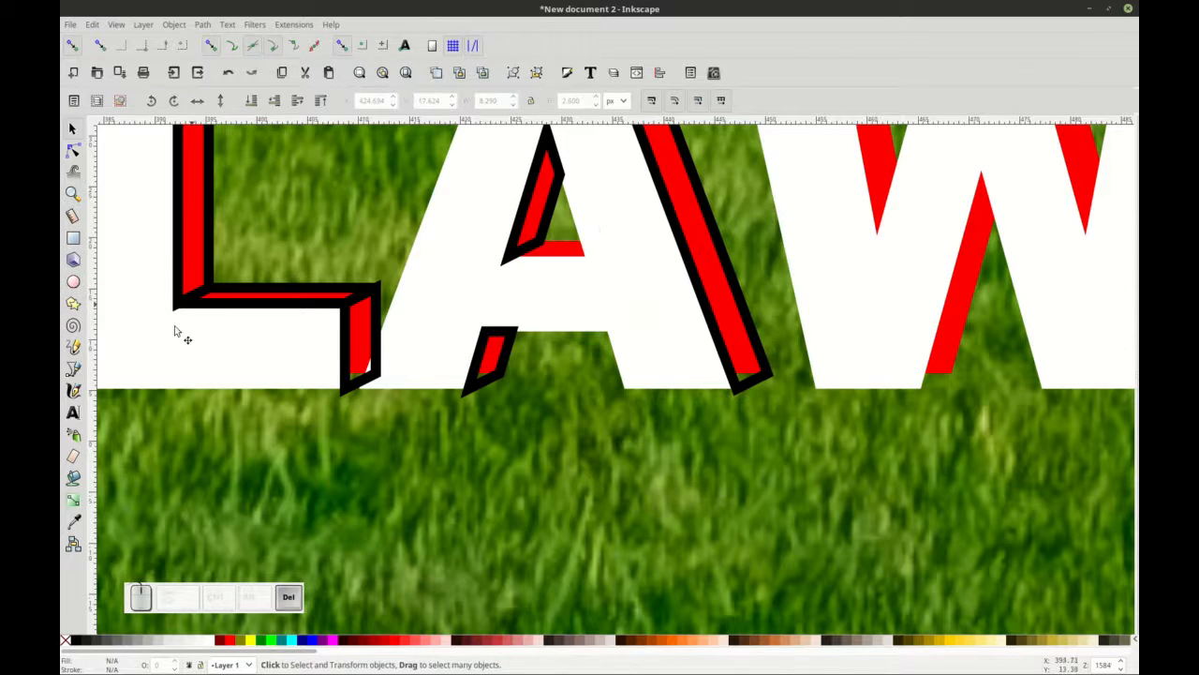
Draw a closed four-sided Bezier shape over the red face above the A's crossbar, snapped to its four corners.
click(72, 368)
ctrl+scroll(490, 270, up, 3)
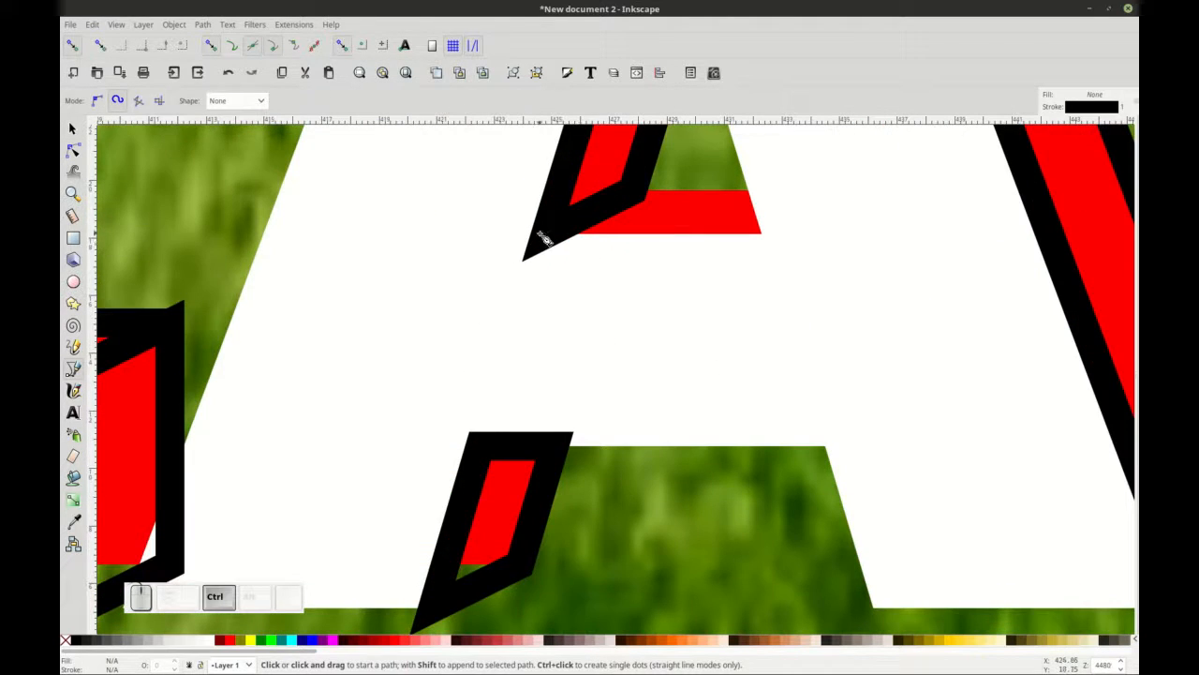
click(546, 233)
click(769, 240)
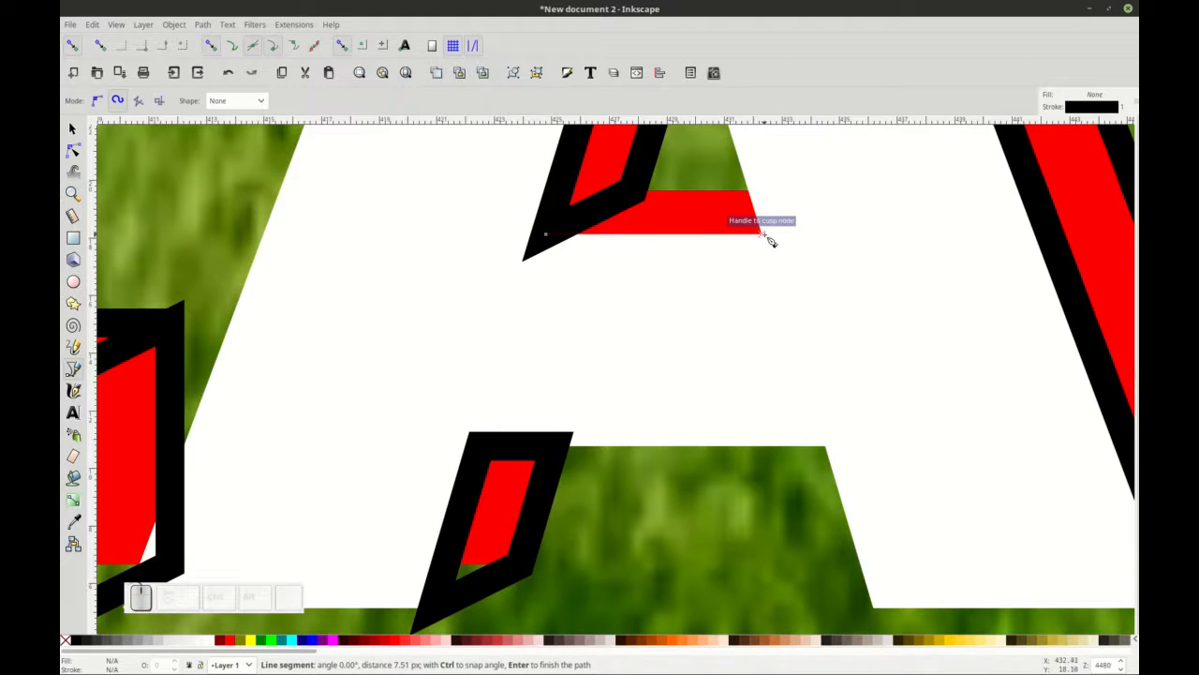
click(752, 195)
click(633, 192)
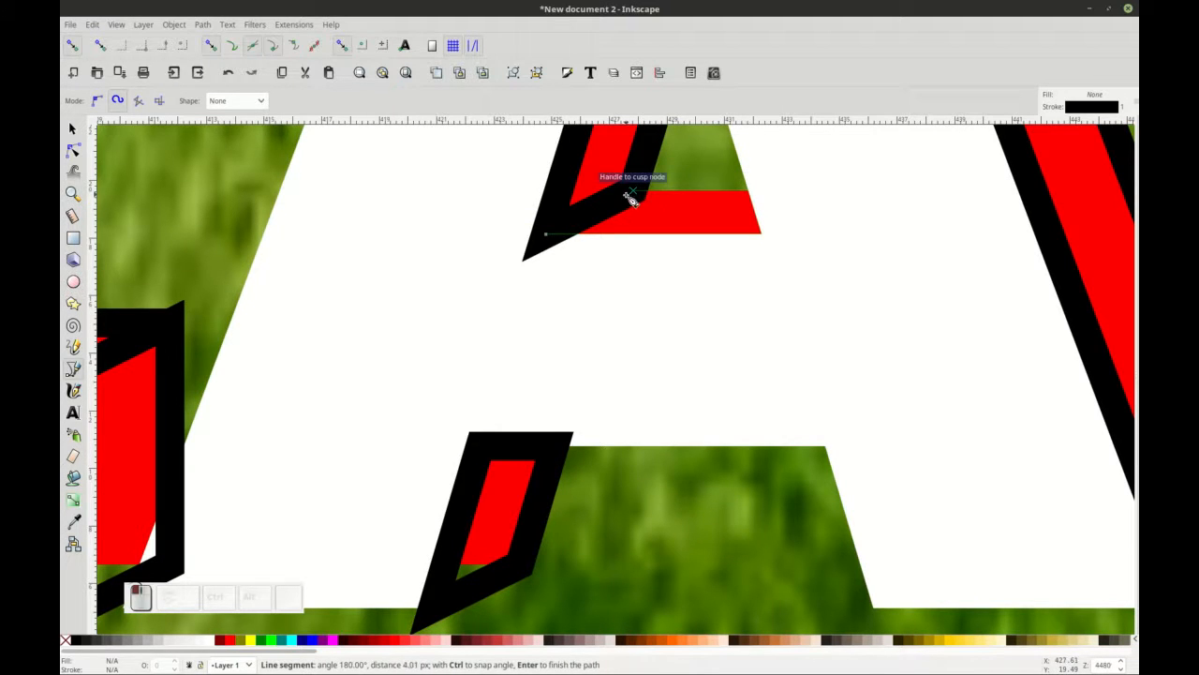
click(548, 236)
Delete the red offset copy of the LAWN lettering that lies behind the white letters and the outlined faces.
scroll(569, 256, down, 6)
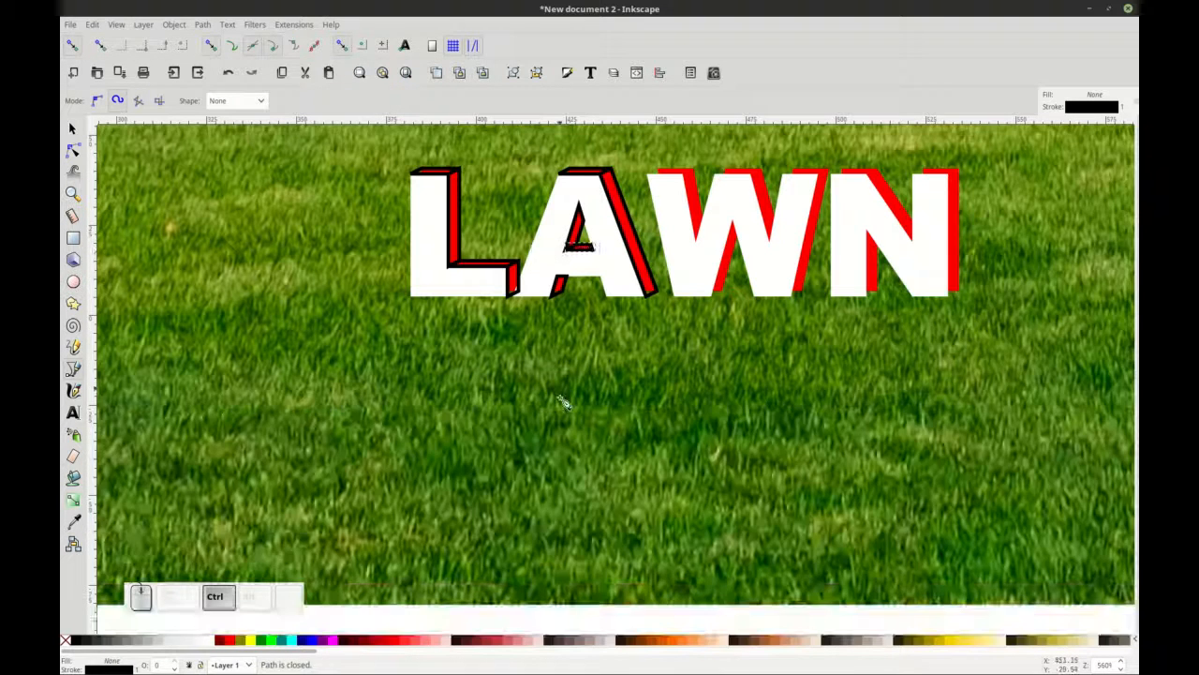
scroll(513, 386, up, 1)
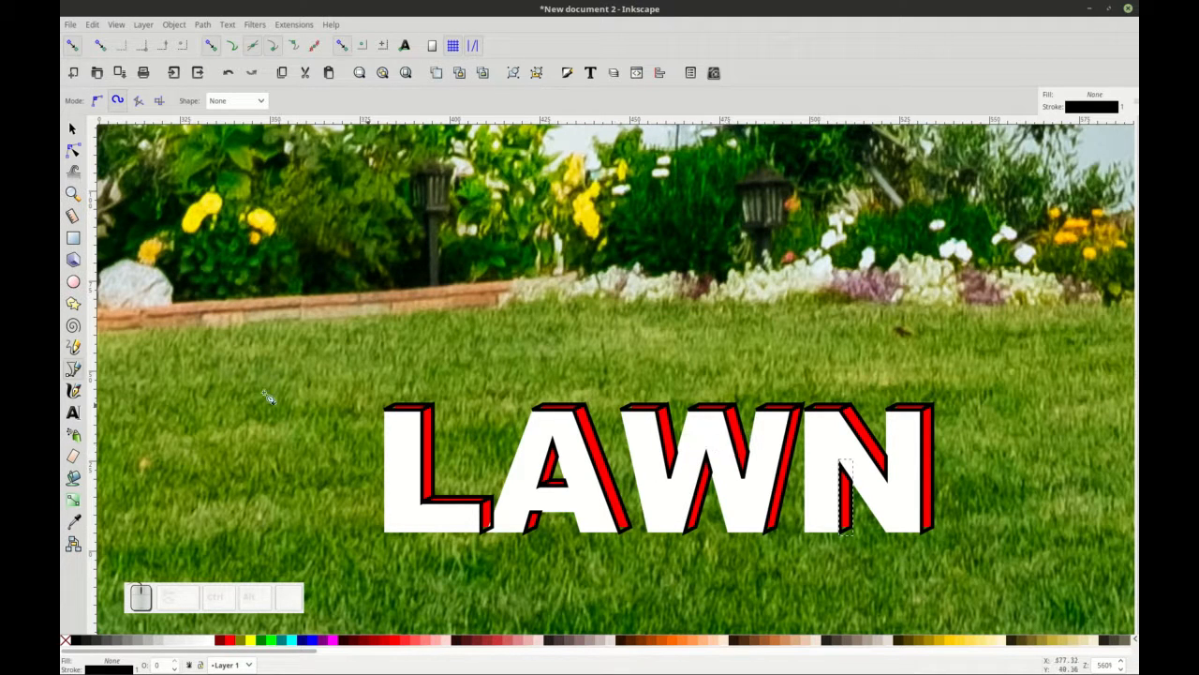
click(73, 131)
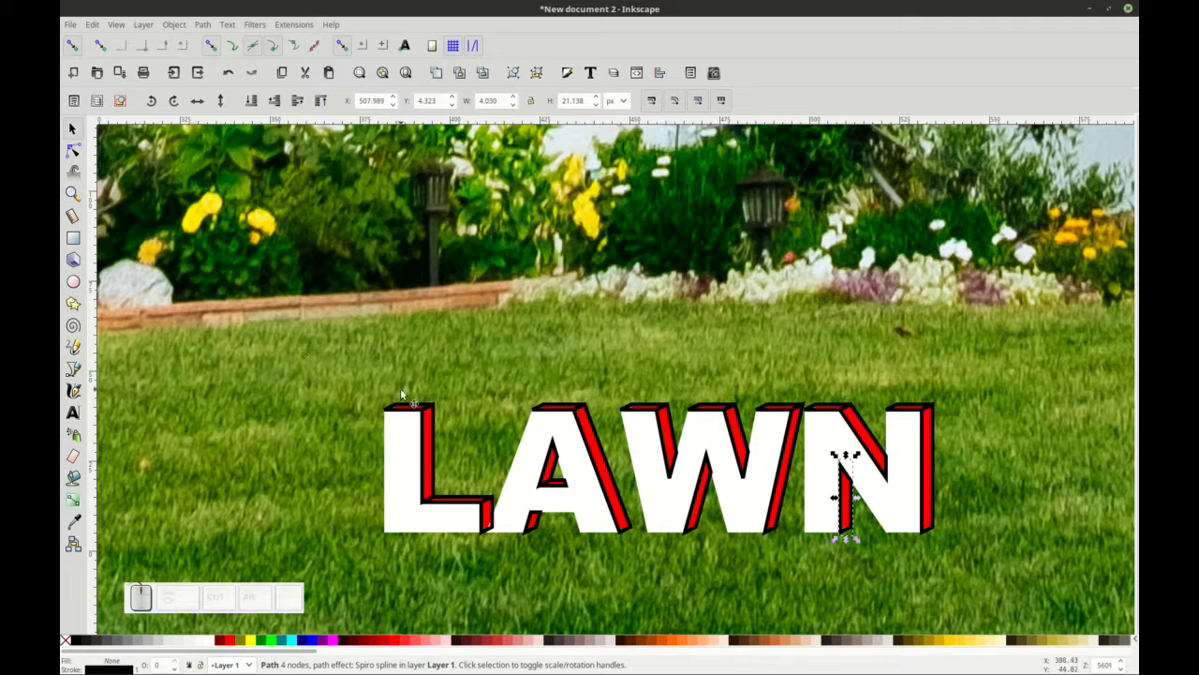
key(ctrl)
ctrl+alt+click(426, 438)
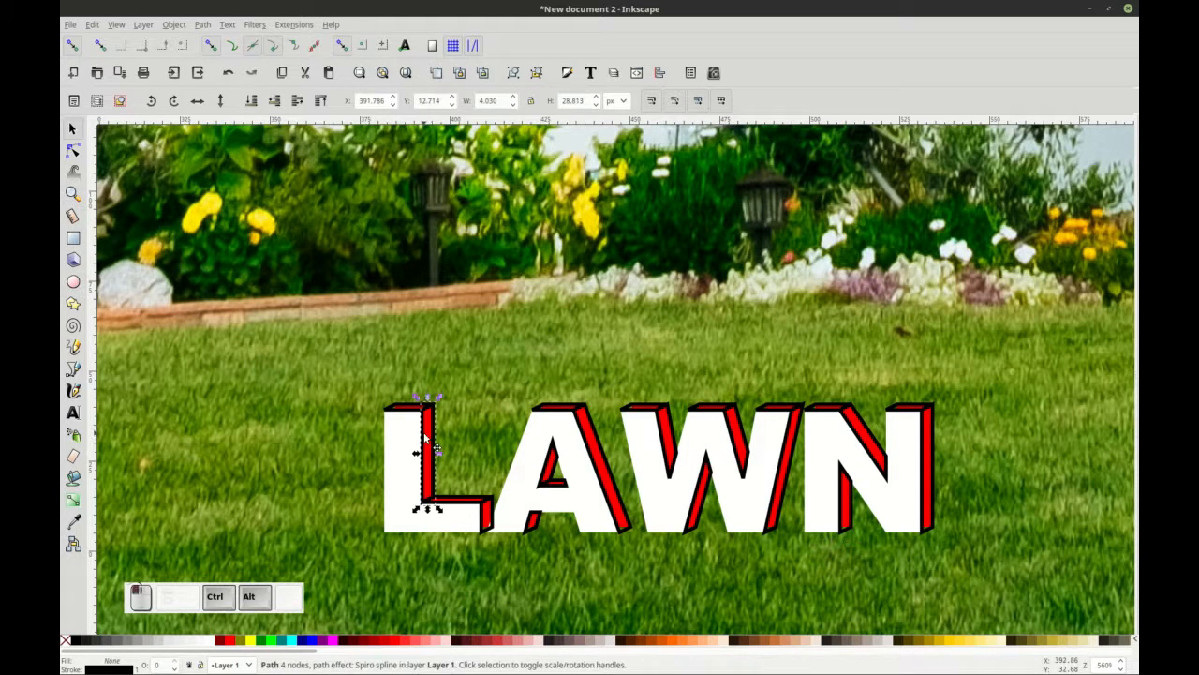
ctrl+alt+click(426, 437)
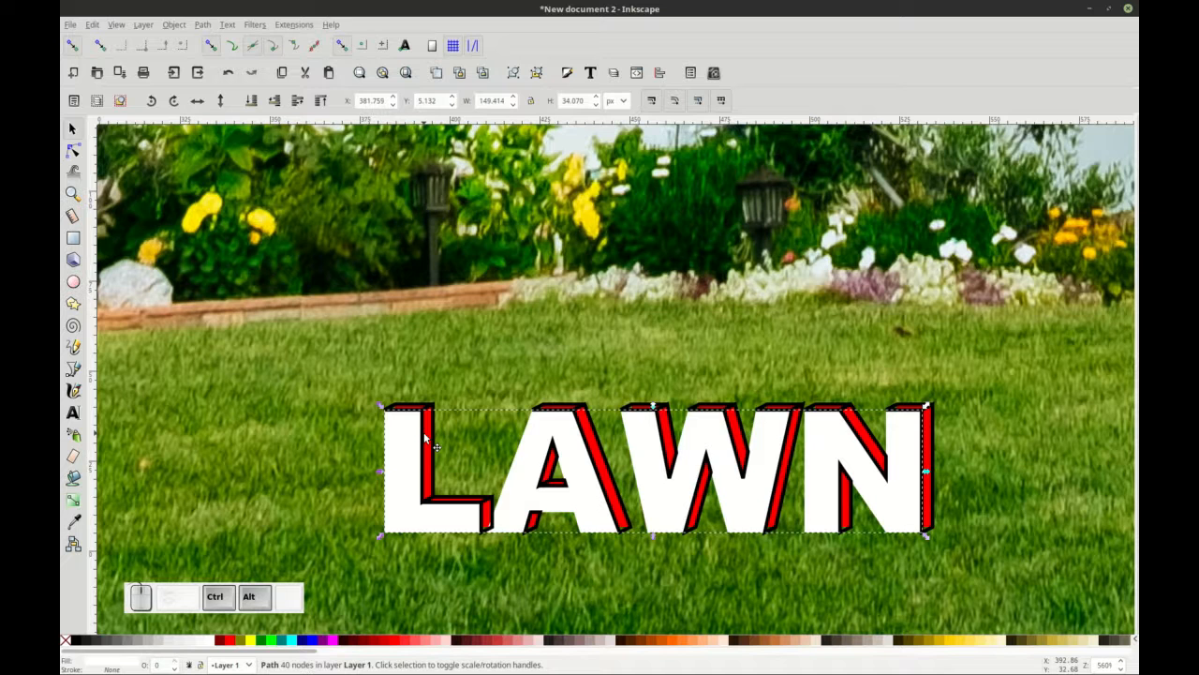
ctrl+alt+click(430, 431)
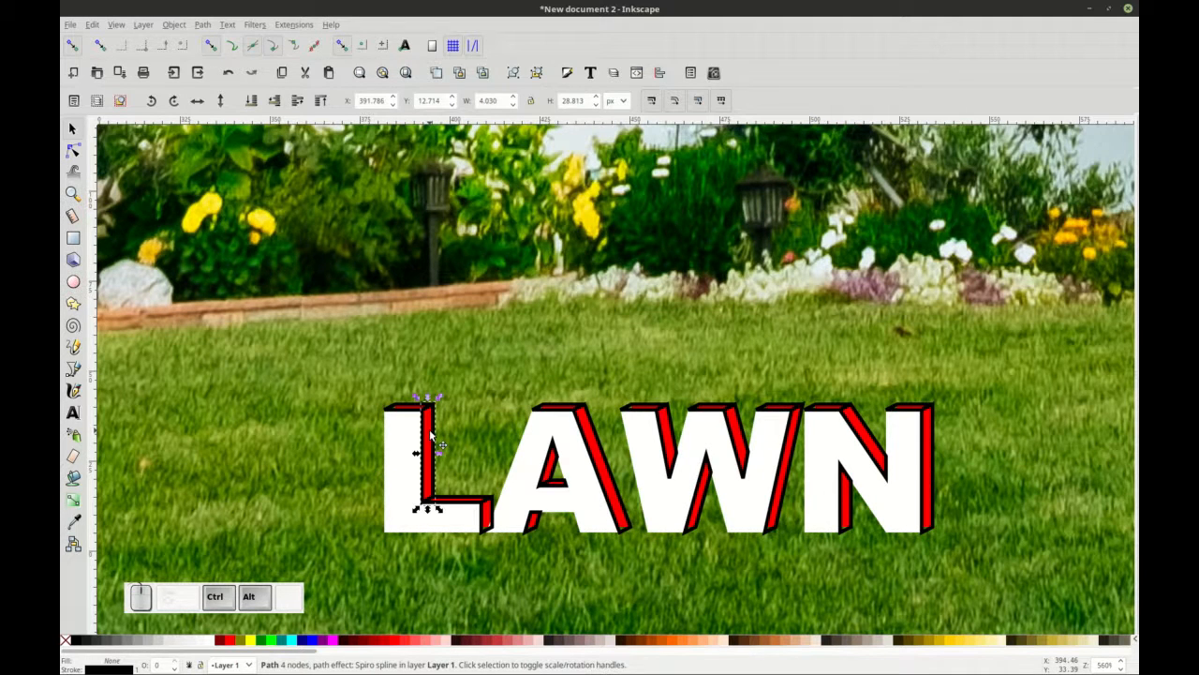
ctrl+alt+click(430, 433)
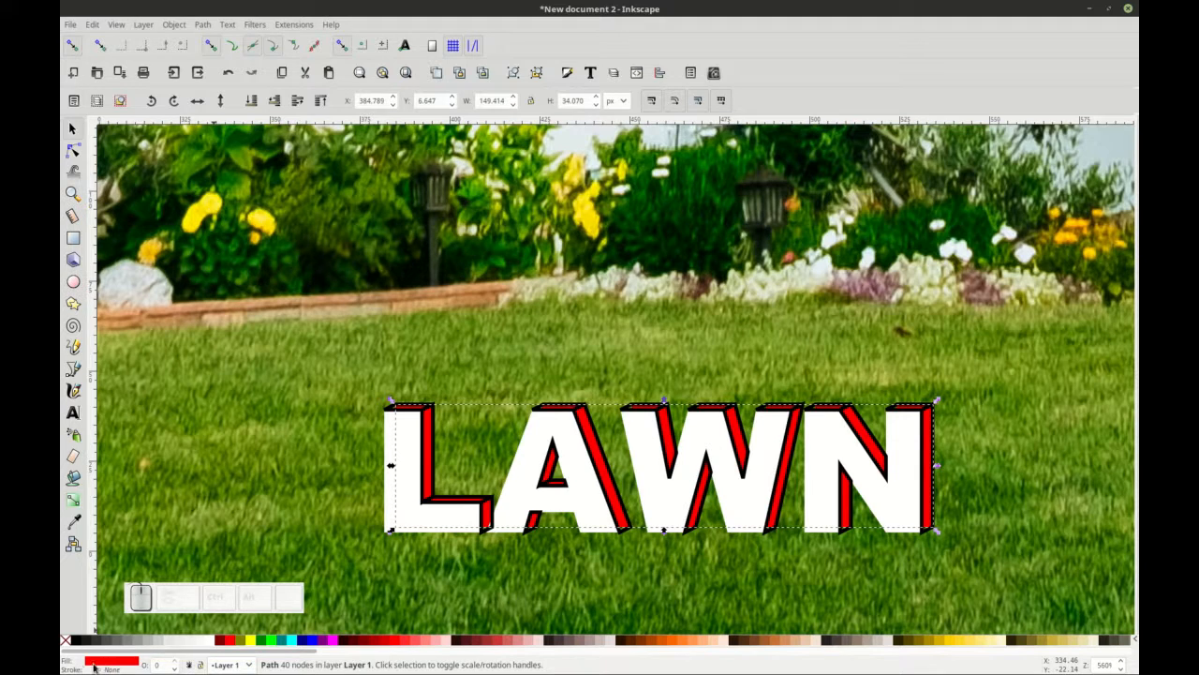
key(Delete)
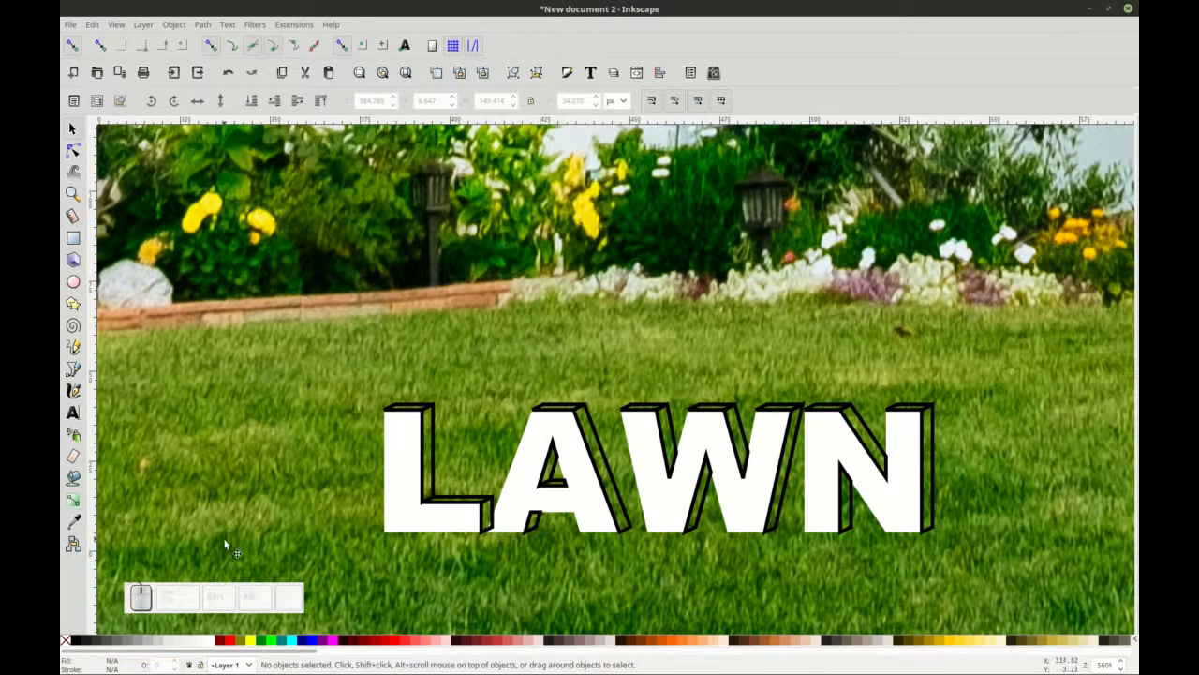
Remove the outline from the seven upper-edge faces and the A's crossbar face, and fill them with 40% Gray.
ctrl+scroll(434, 448, down, 1)
ctrl+scroll(433, 441, down, 1)
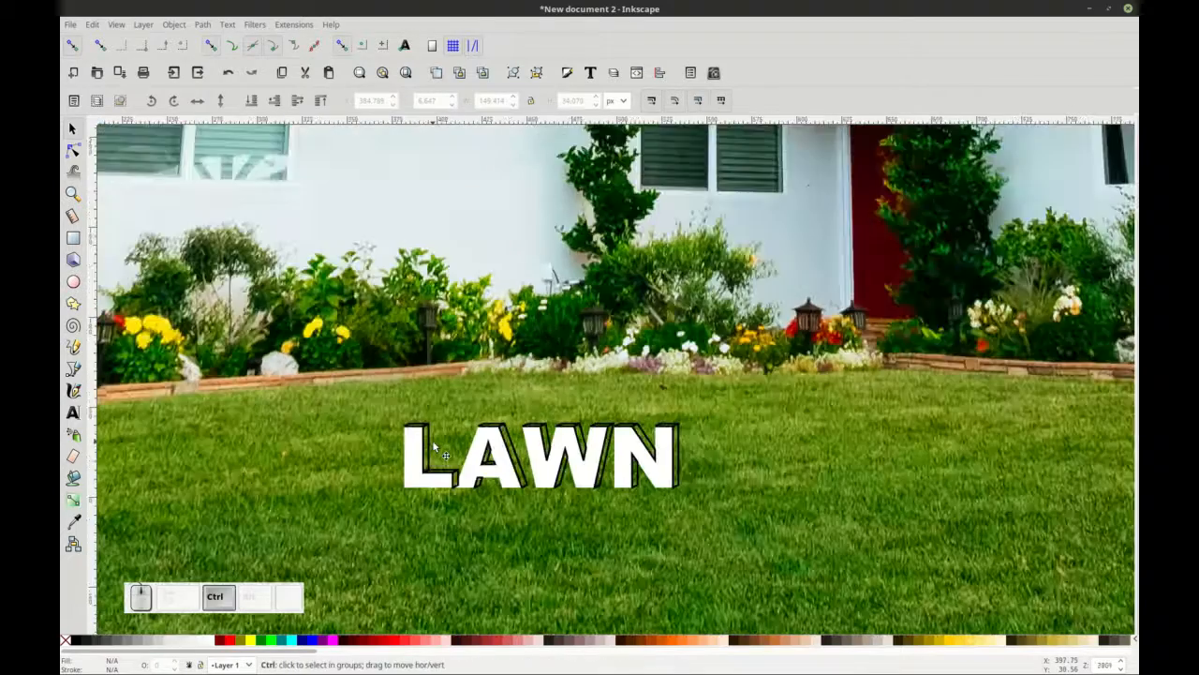
ctrl+scroll(433, 444, up, 3)
shift+scroll(325, 370, down, 1)
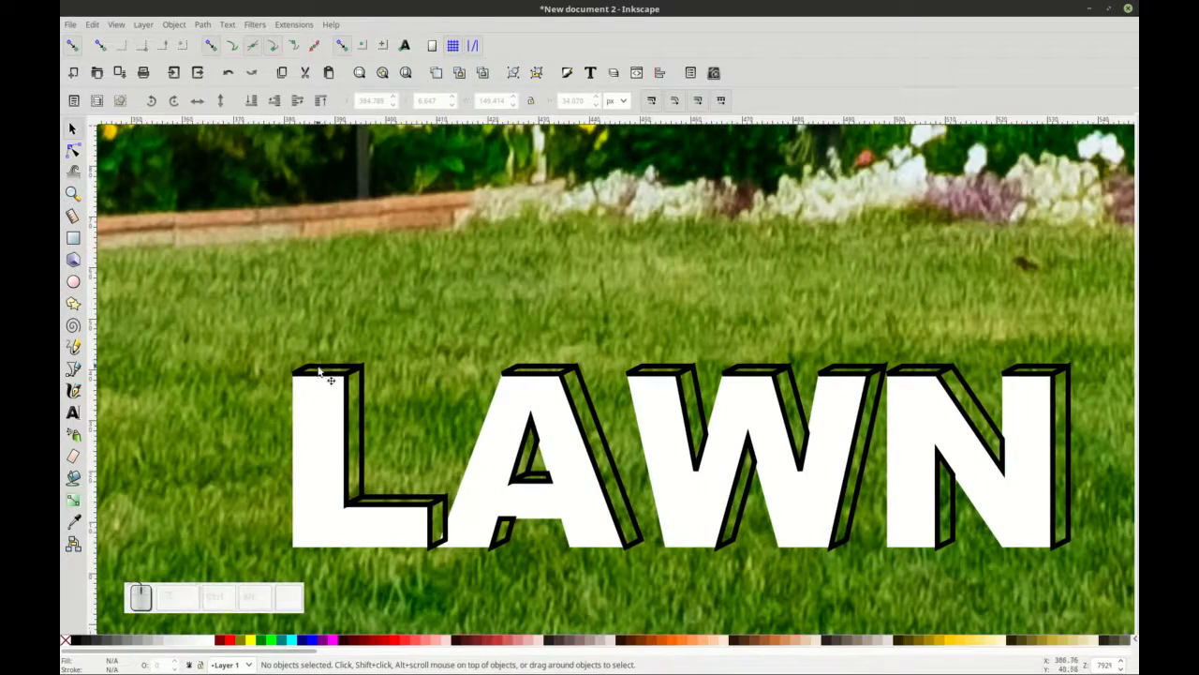
click(319, 377)
shift+click(575, 369)
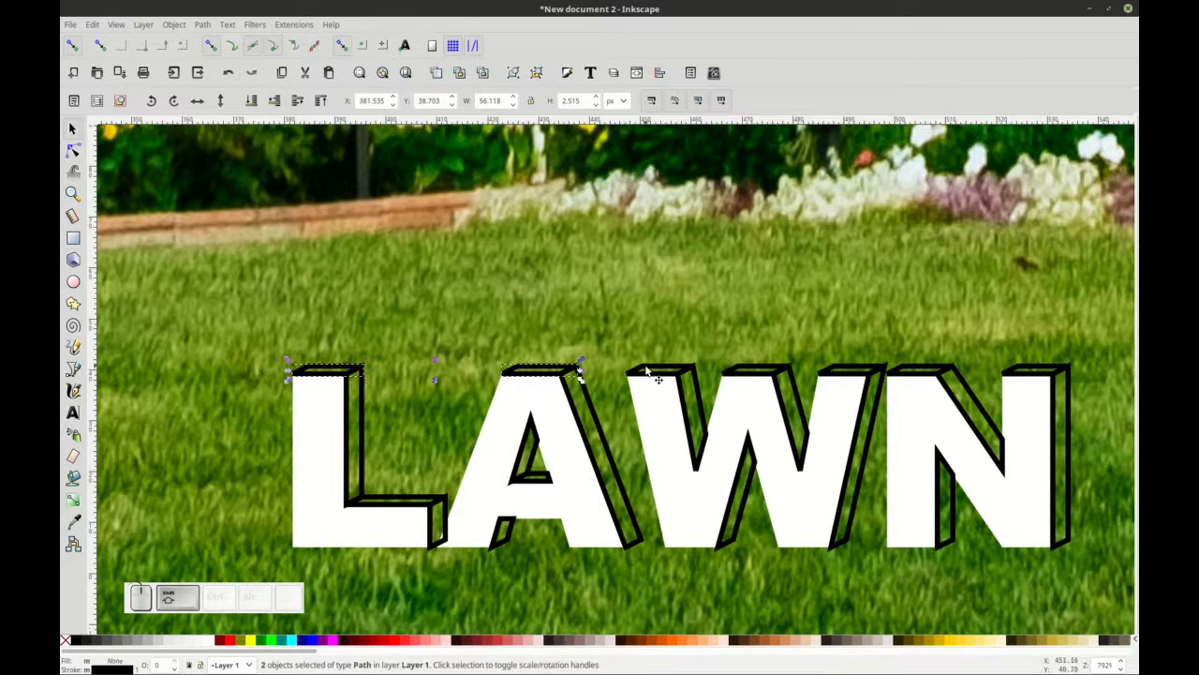
shift+click(647, 379)
shift+click(742, 380)
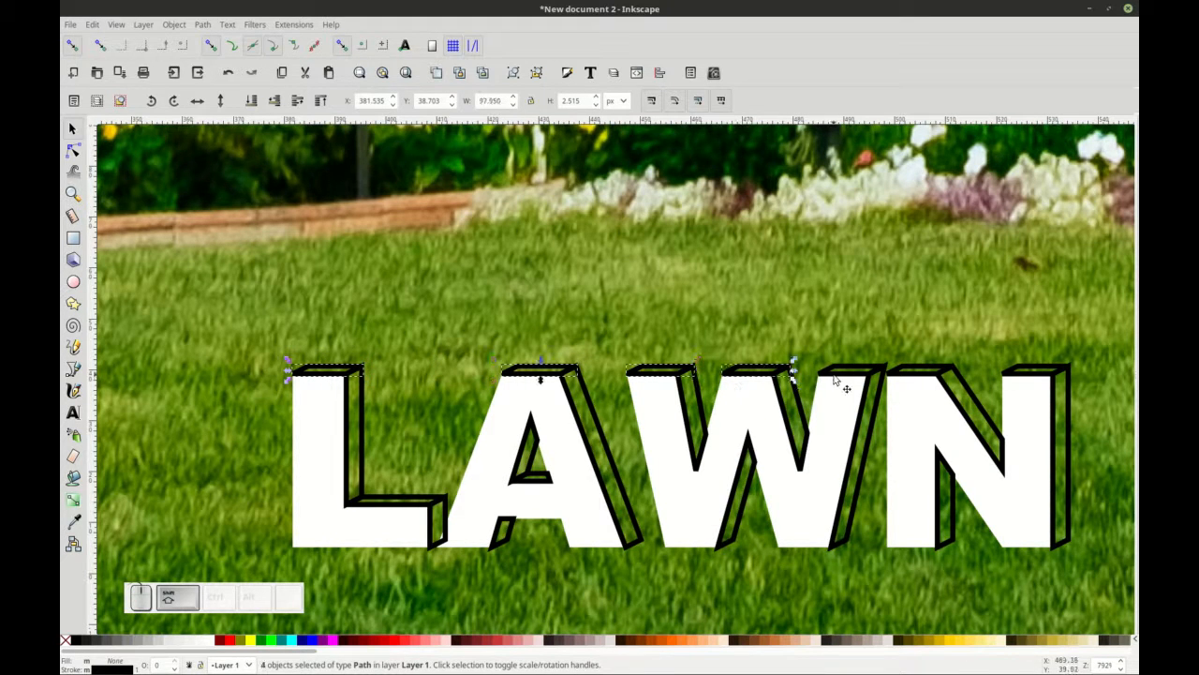
shift+click(848, 375)
shift+click(902, 377)
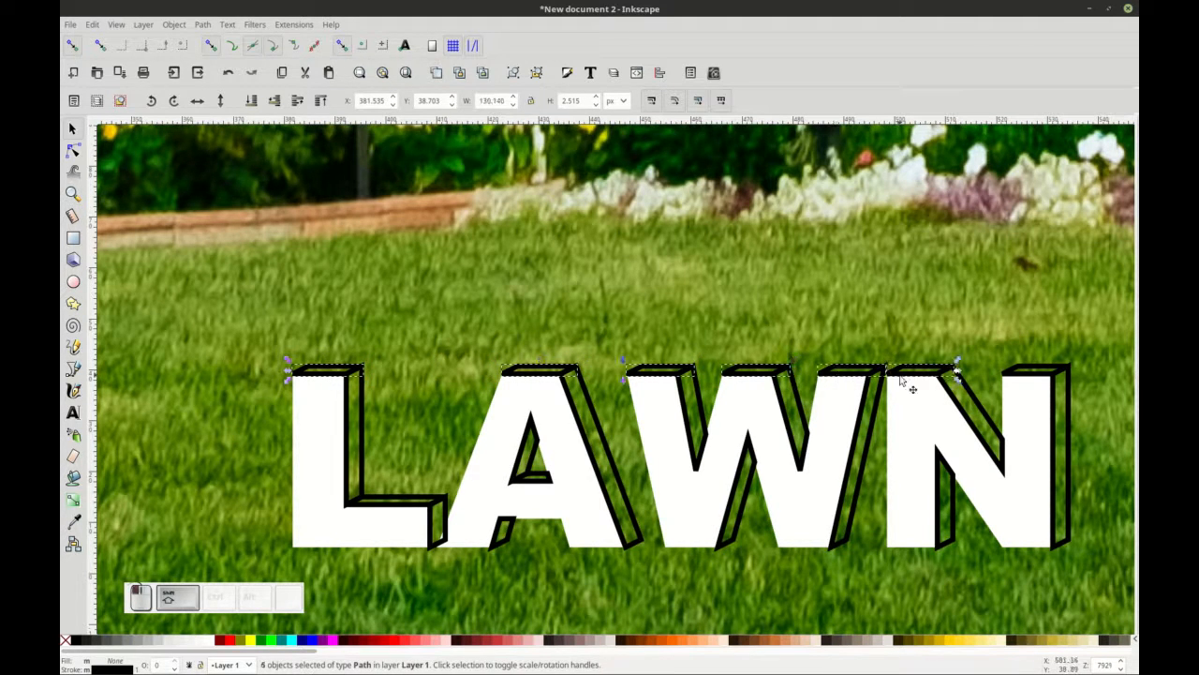
shift+click(1016, 379)
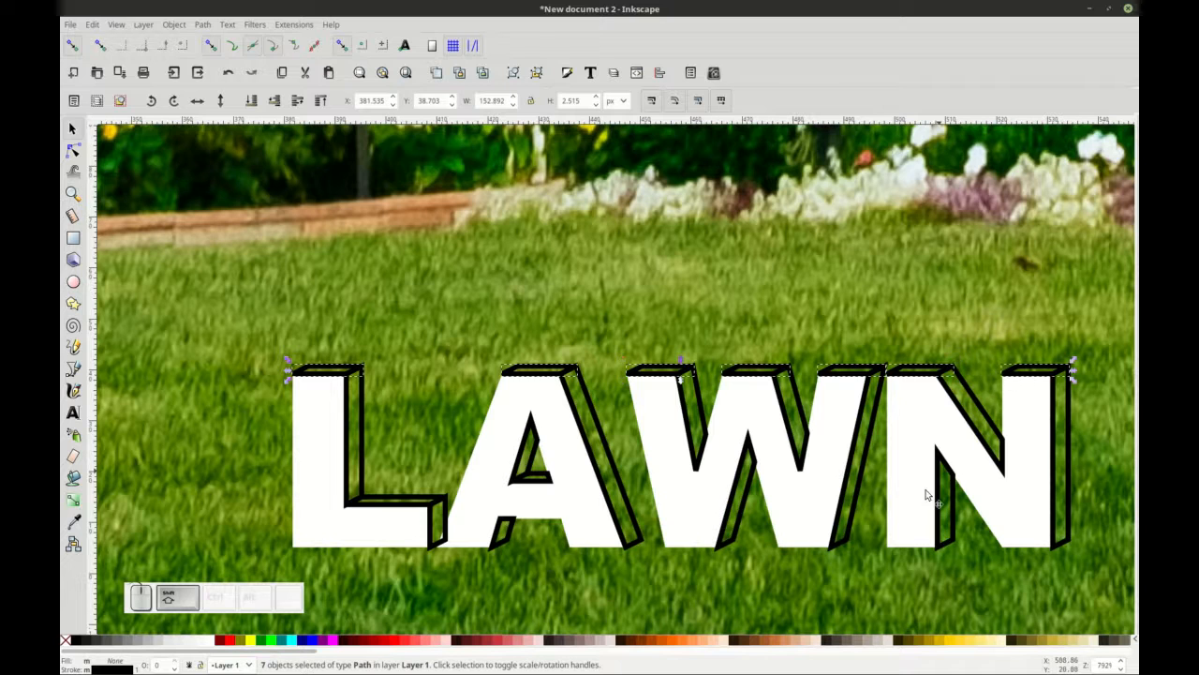
shift+click(540, 484)
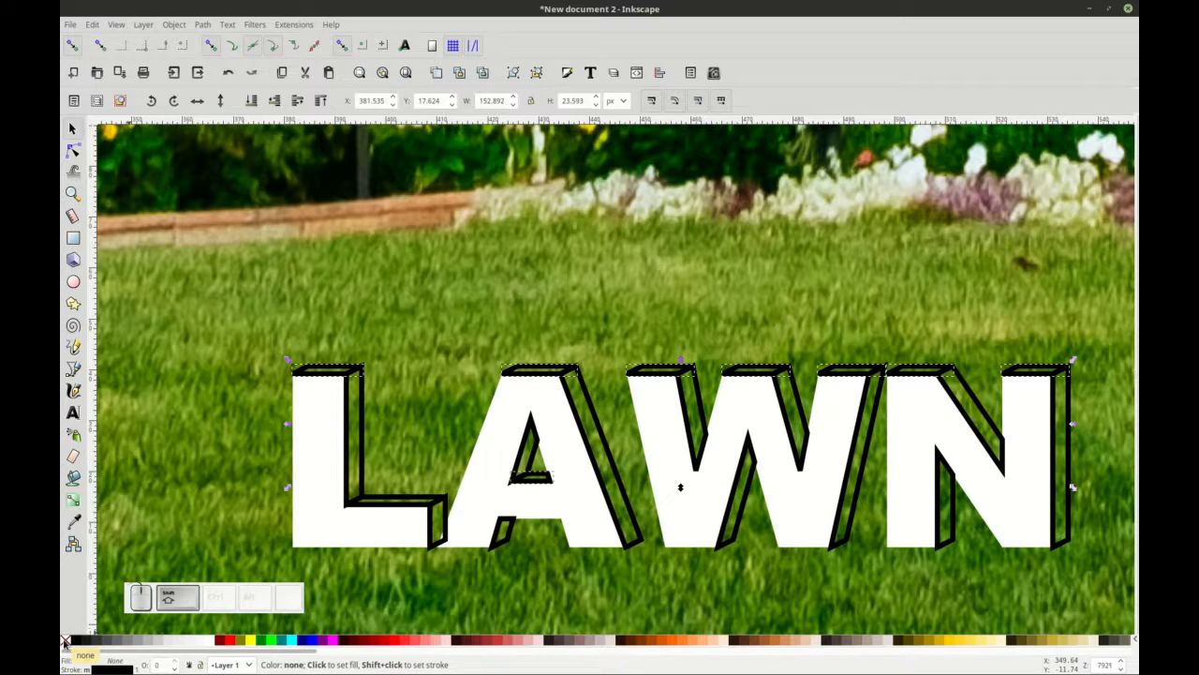
click(63, 641)
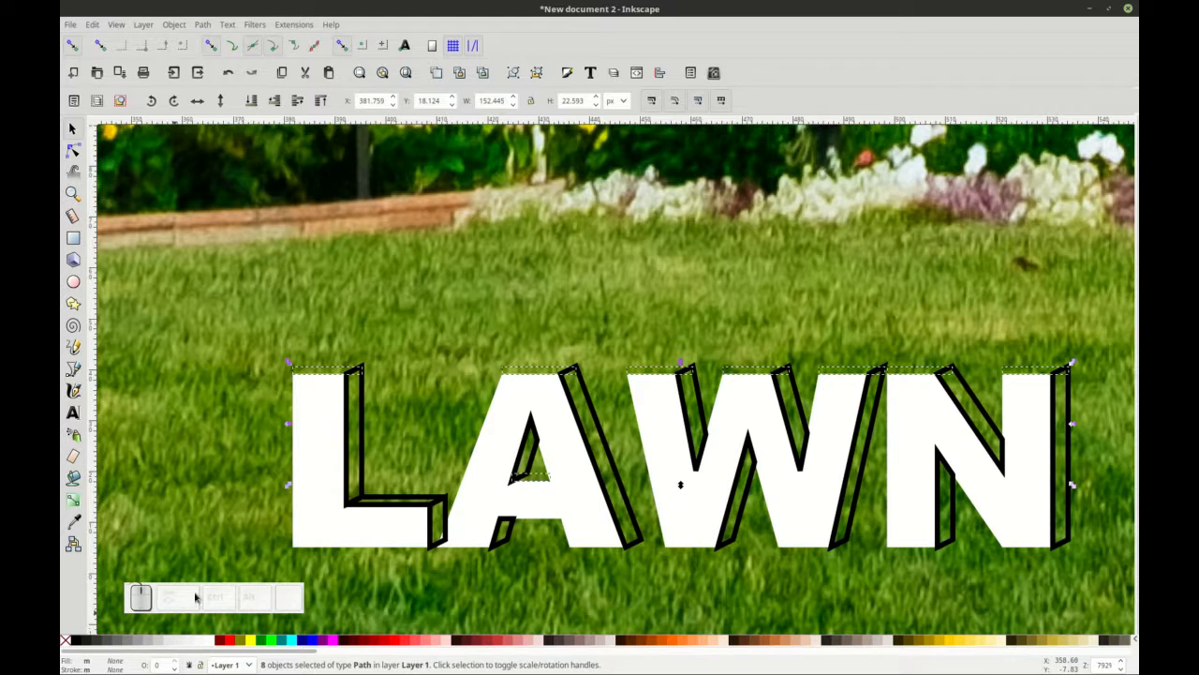
click(140, 641)
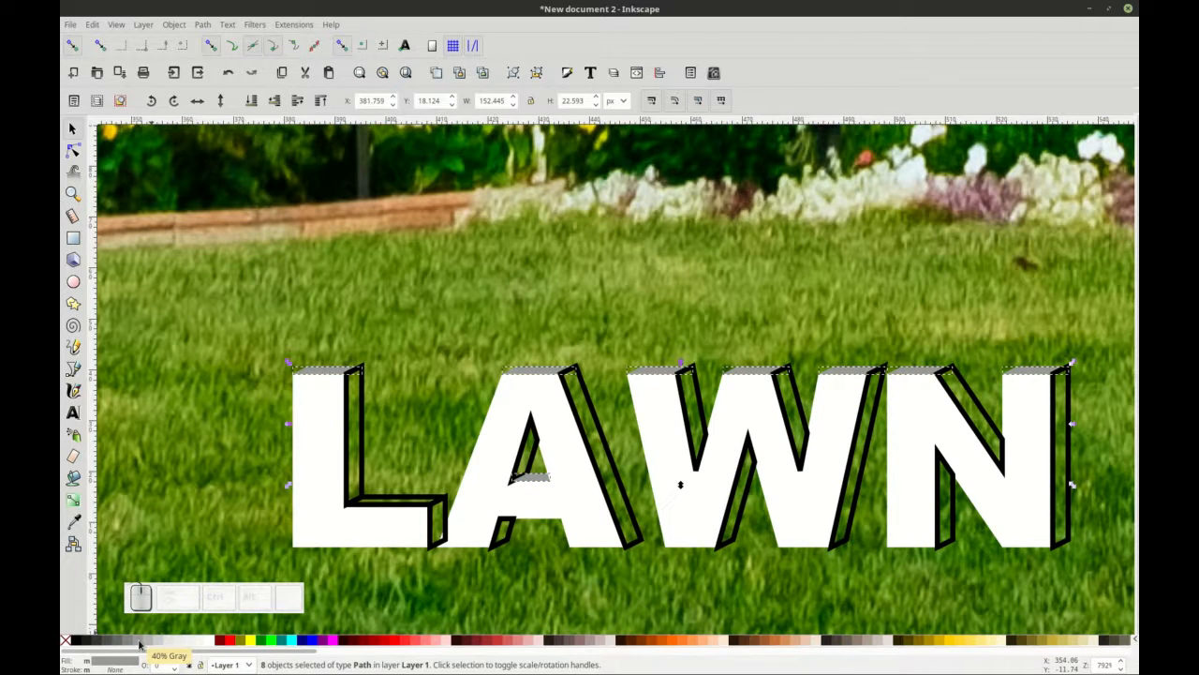
Group the eight selected gray top-face shapes.
click(203, 25)
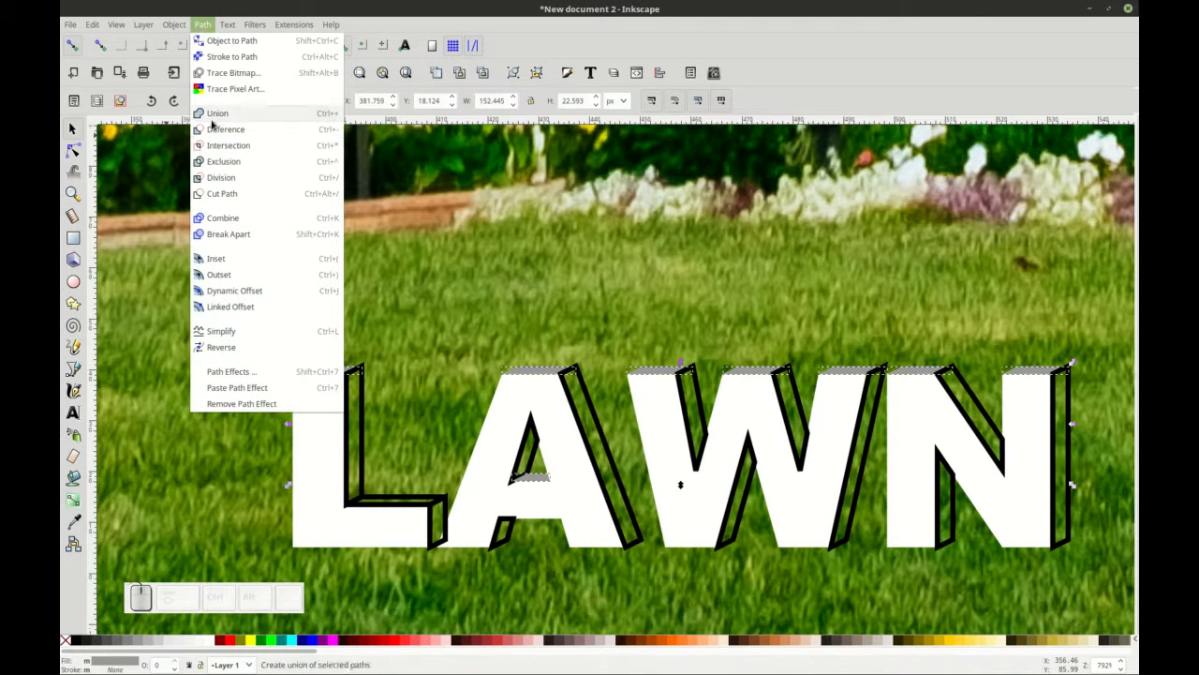
click(467, 226)
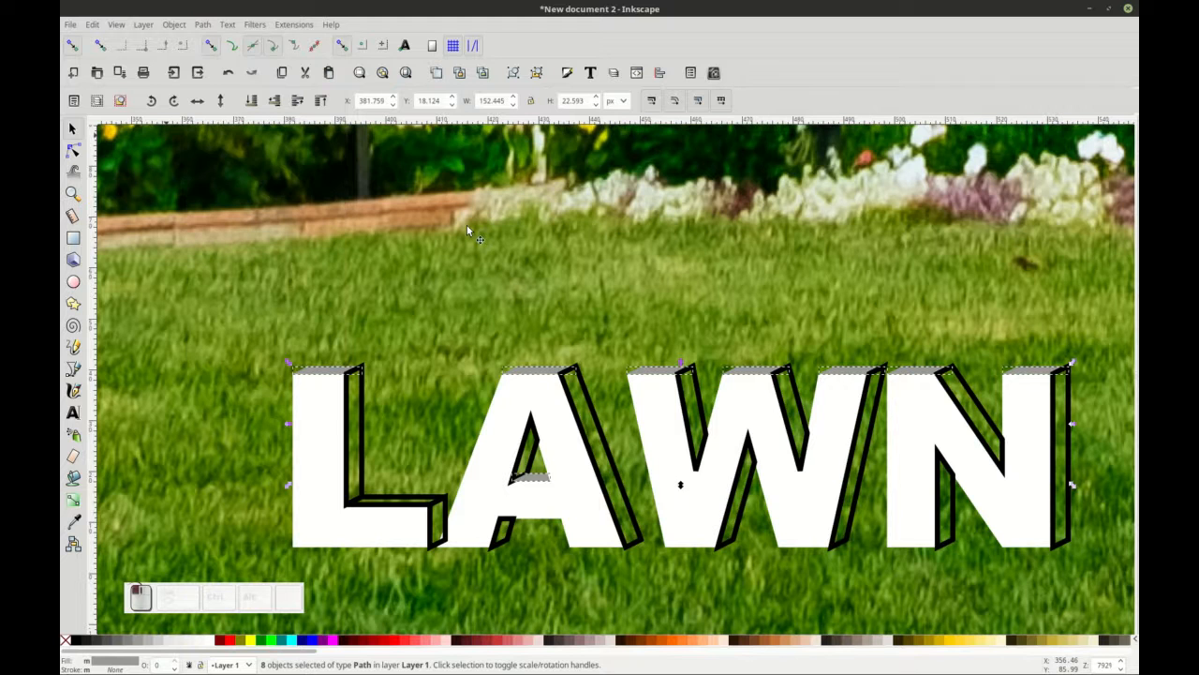
key(ctrl+g)
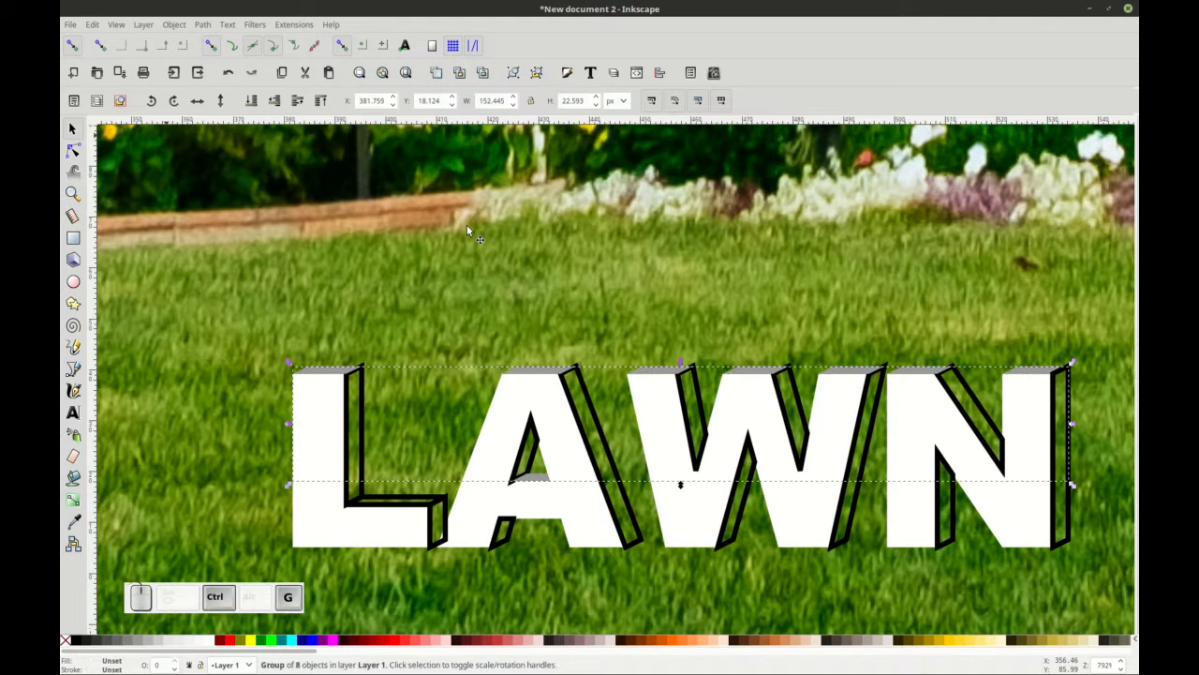
Fill the twelve side-face shapes of L, A, W and N with 10% Gray and remove their outlines.
scroll(498, 245, right, 1)
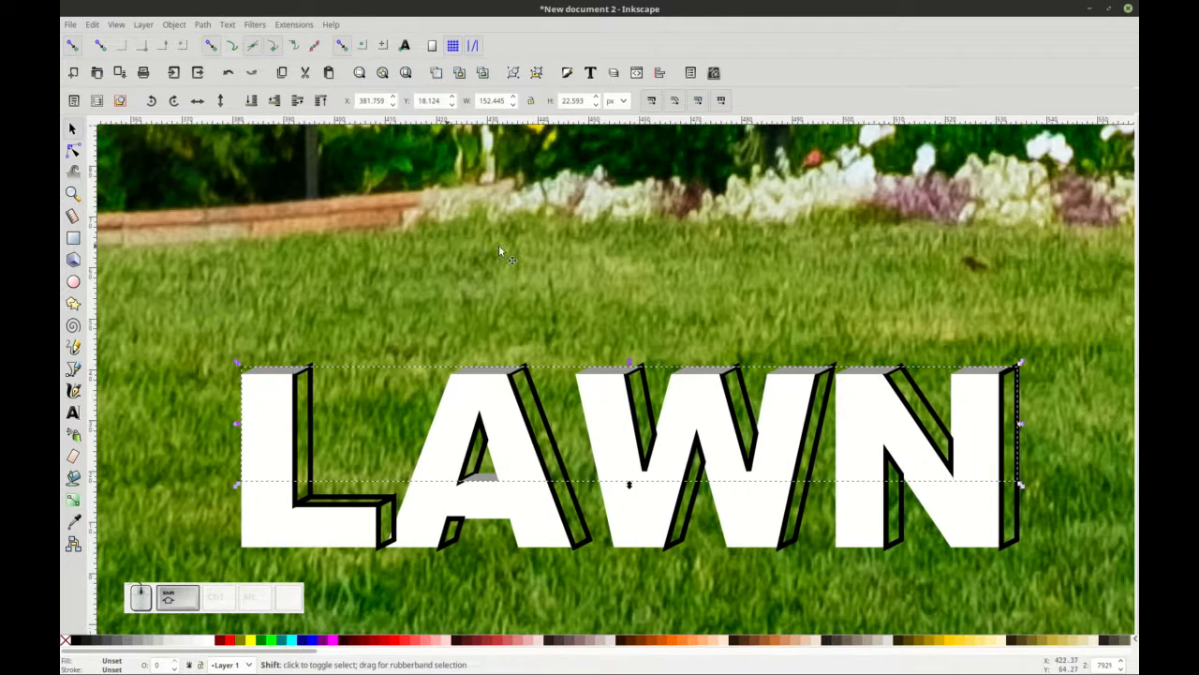
ctrl+click(312, 394)
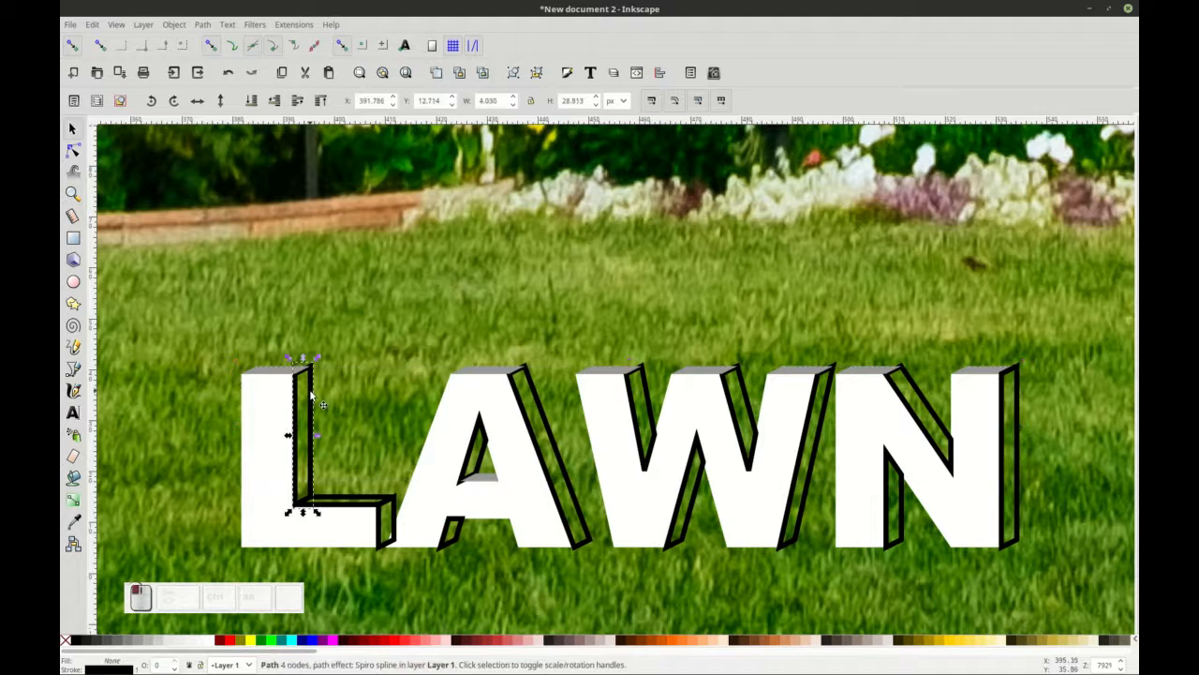
shift+click(380, 519)
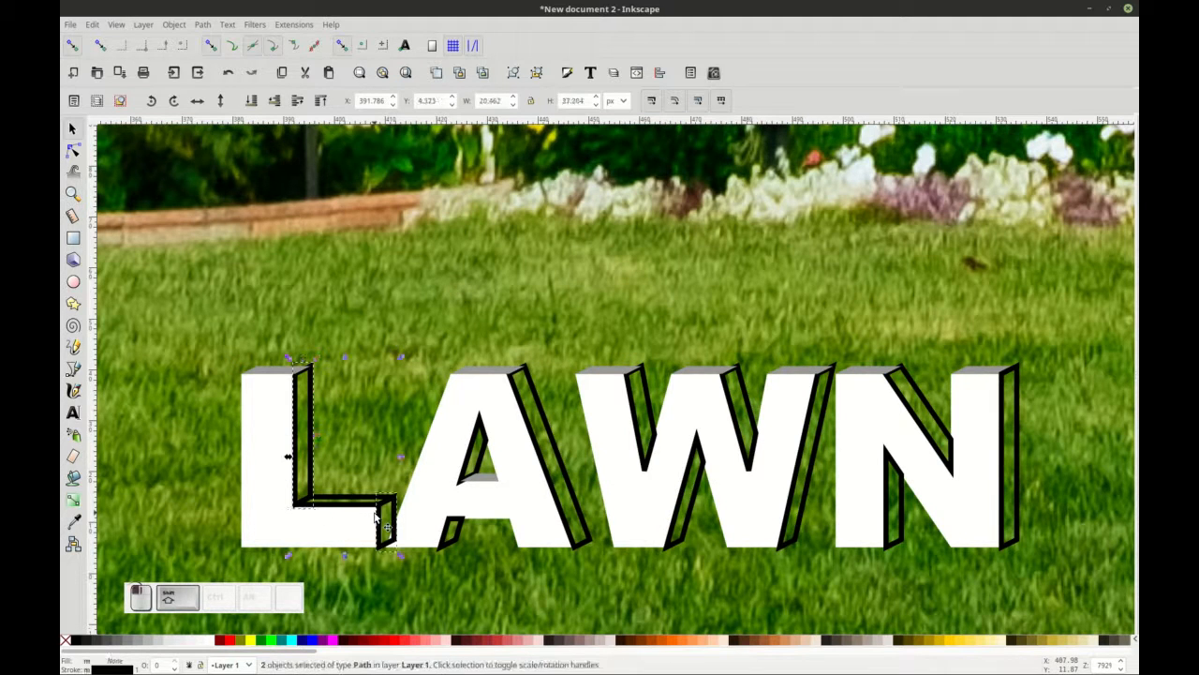
shift+click(473, 459)
shift+click(459, 531)
shift+click(540, 443)
shift+click(630, 431)
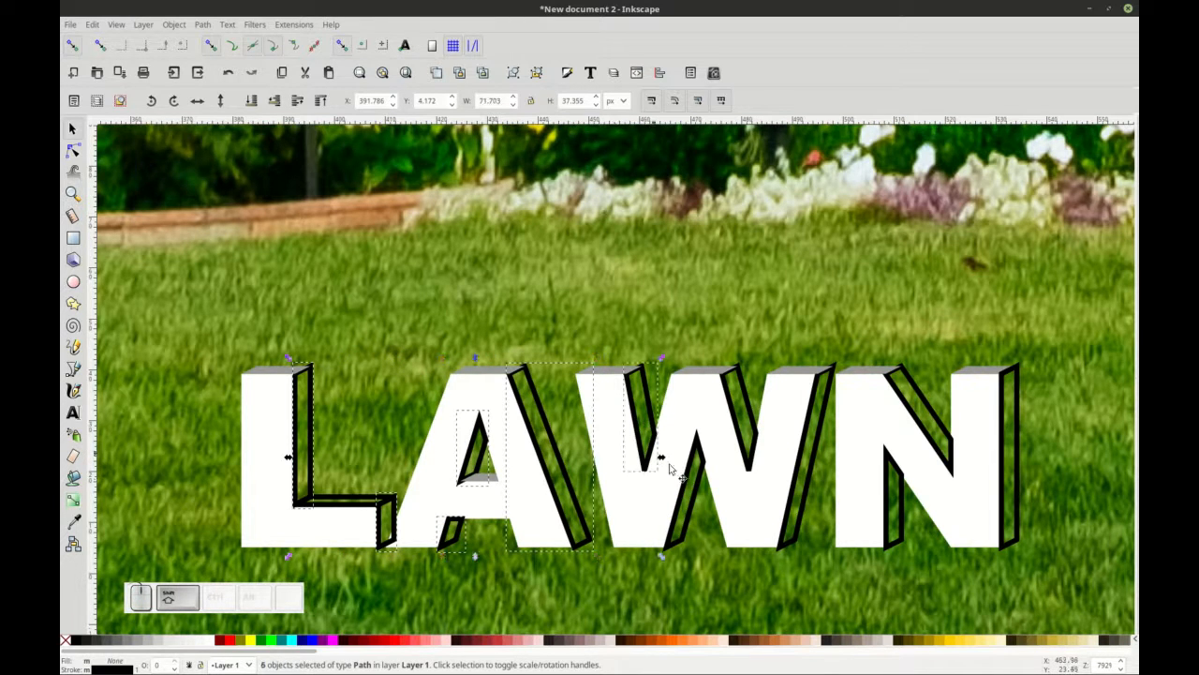
shift+click(689, 495)
shift+click(731, 410)
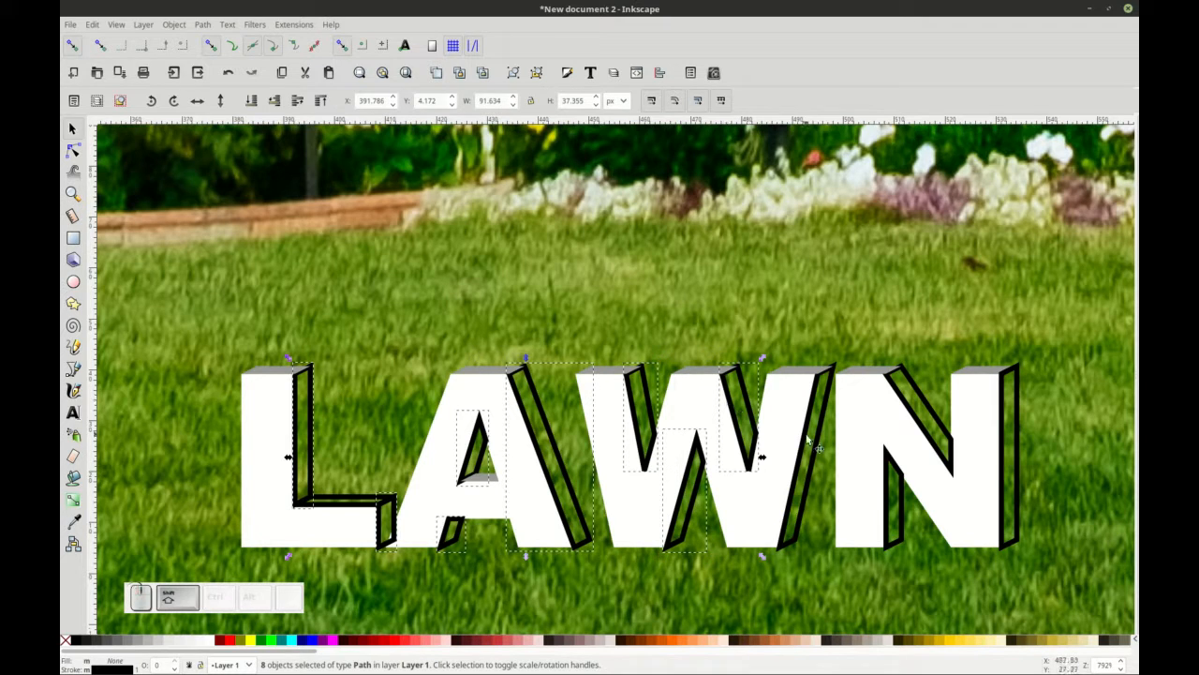
shift+click(806, 438)
shift+click(907, 440)
shift+click(905, 511)
shift+click(1009, 484)
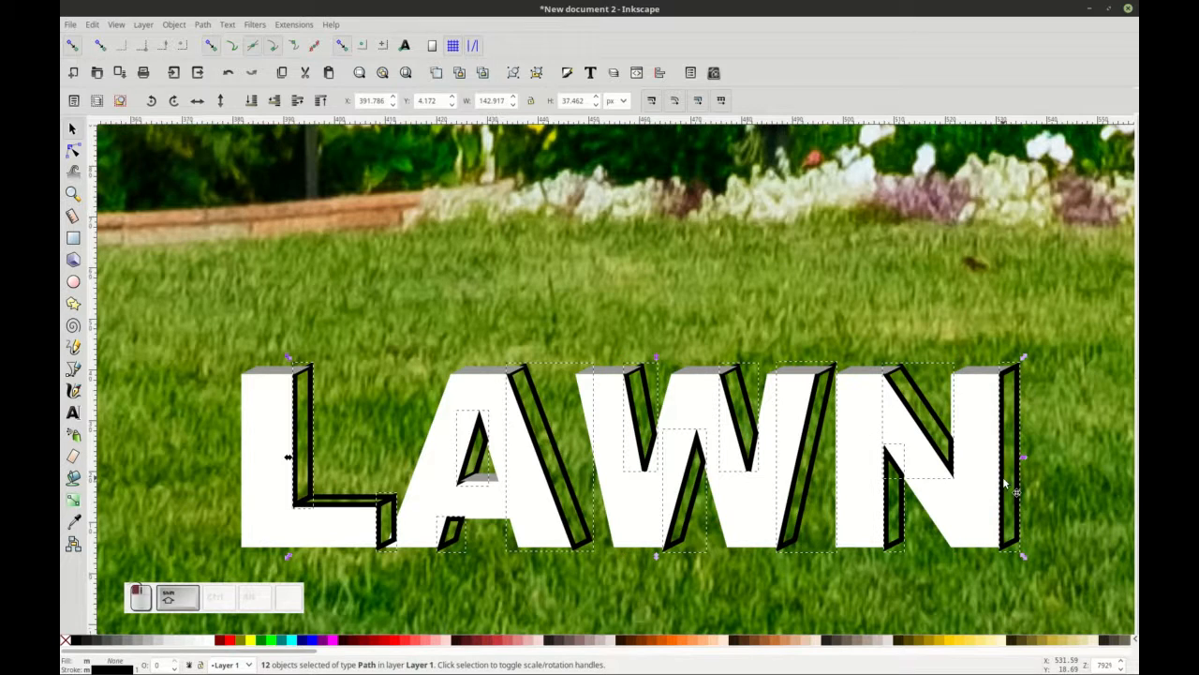
click(168, 643)
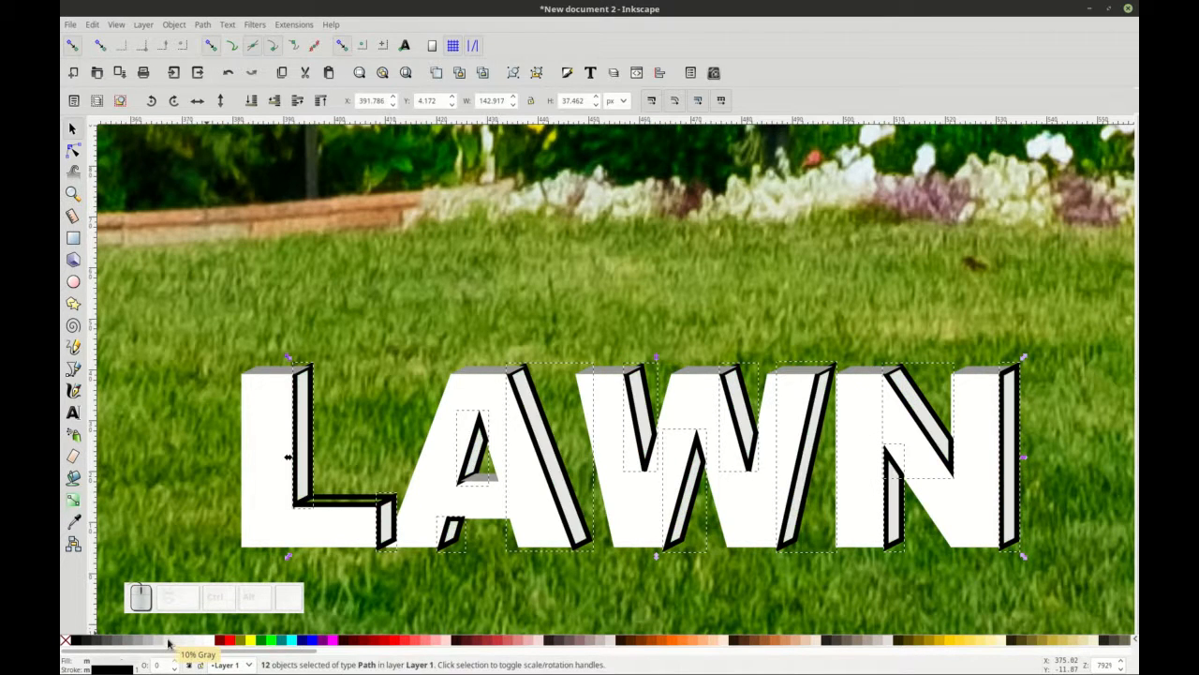
shift+click(64, 641)
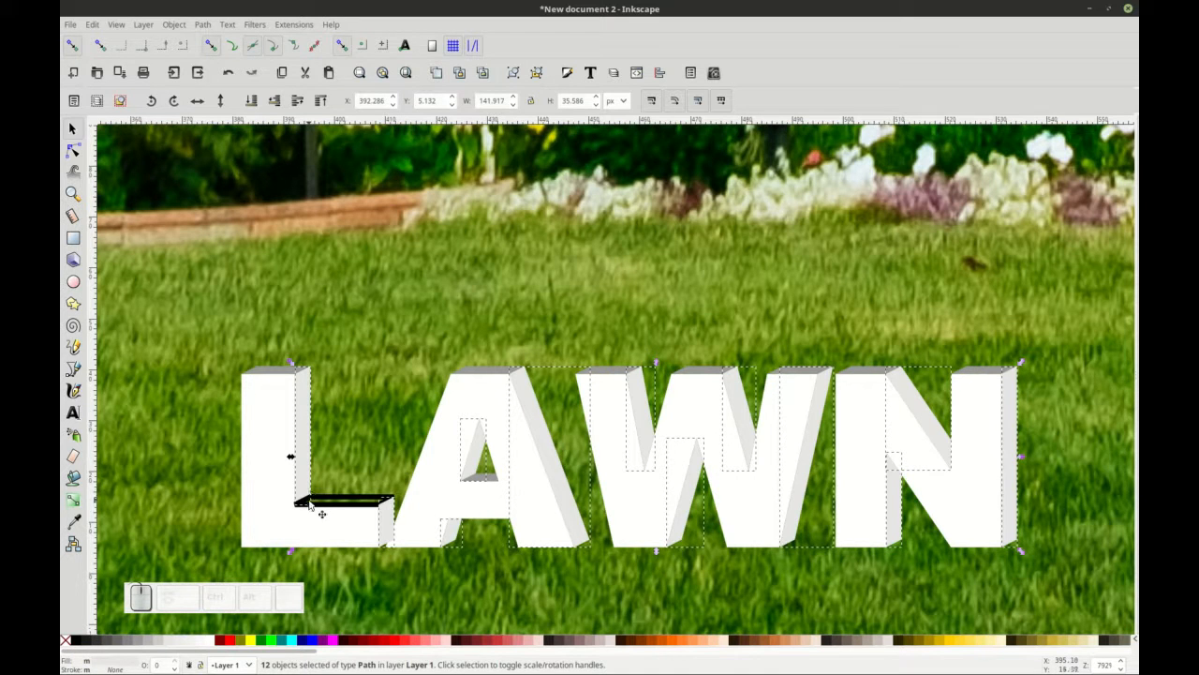
Fill the top face of the L's foot with the gray sampled from the L's upper face, and remove its outline.
key(ctrl)
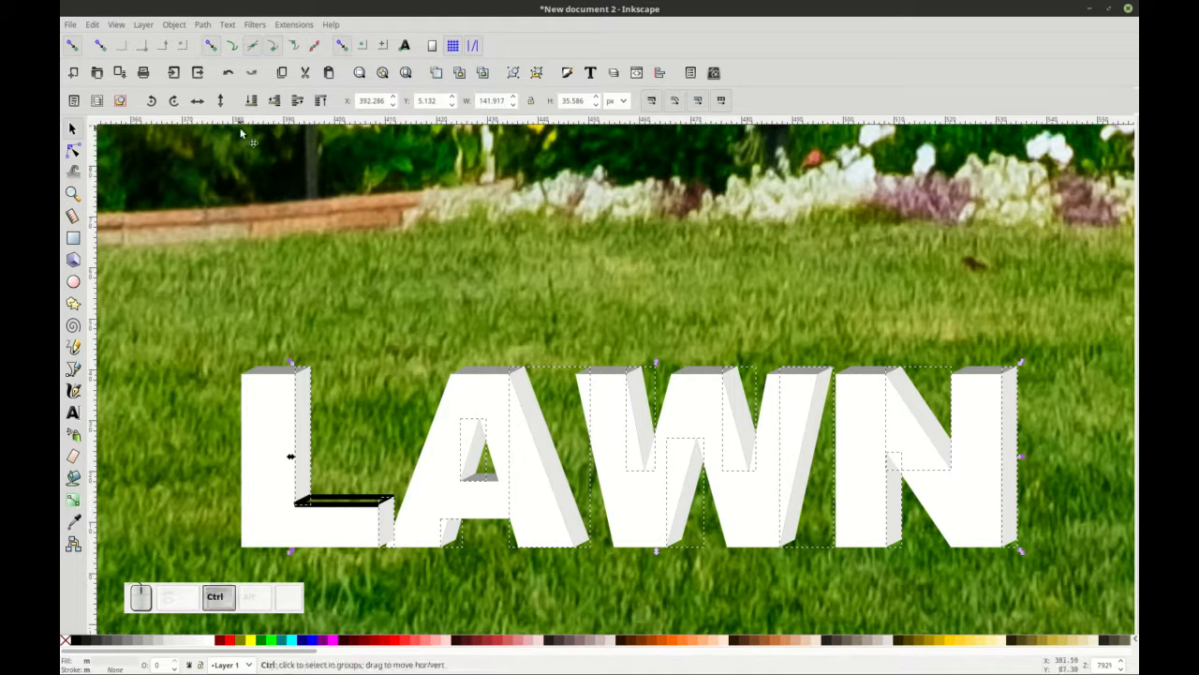
click(323, 503)
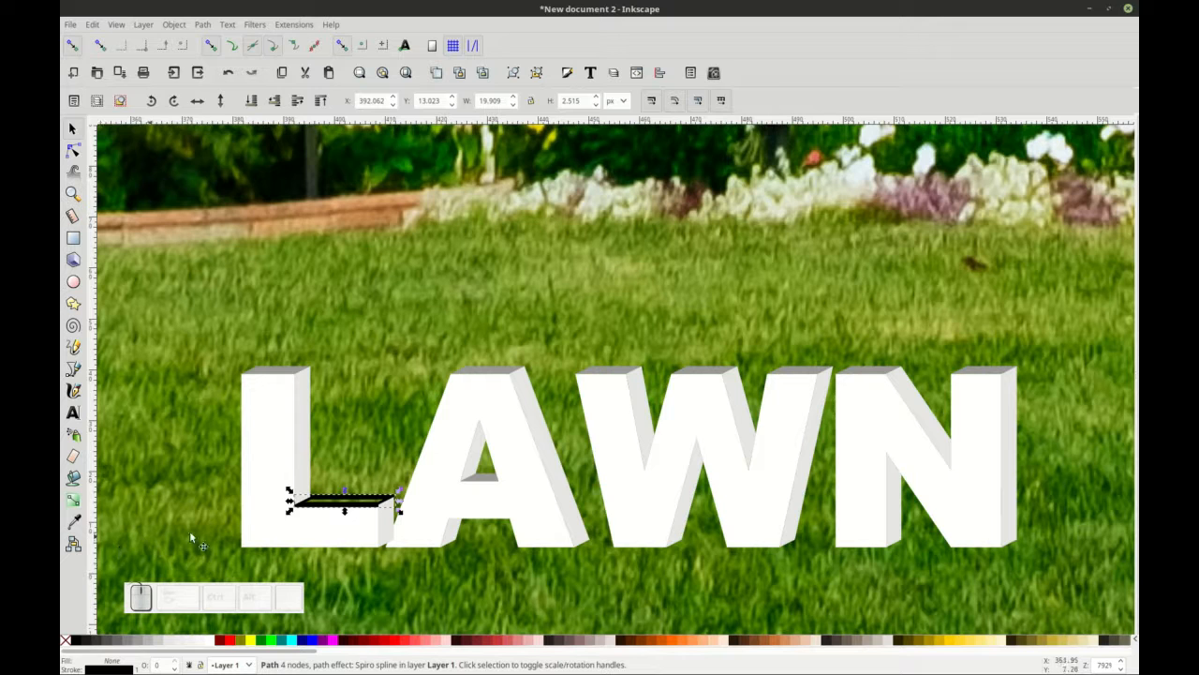
key(d)
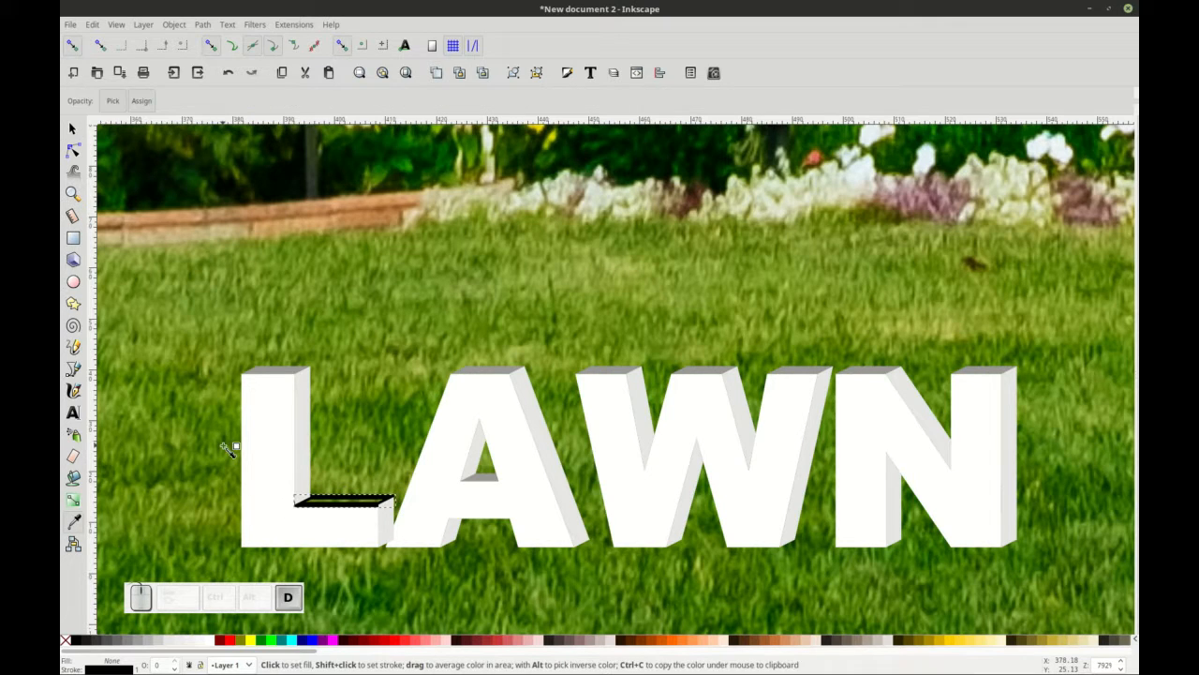
click(284, 377)
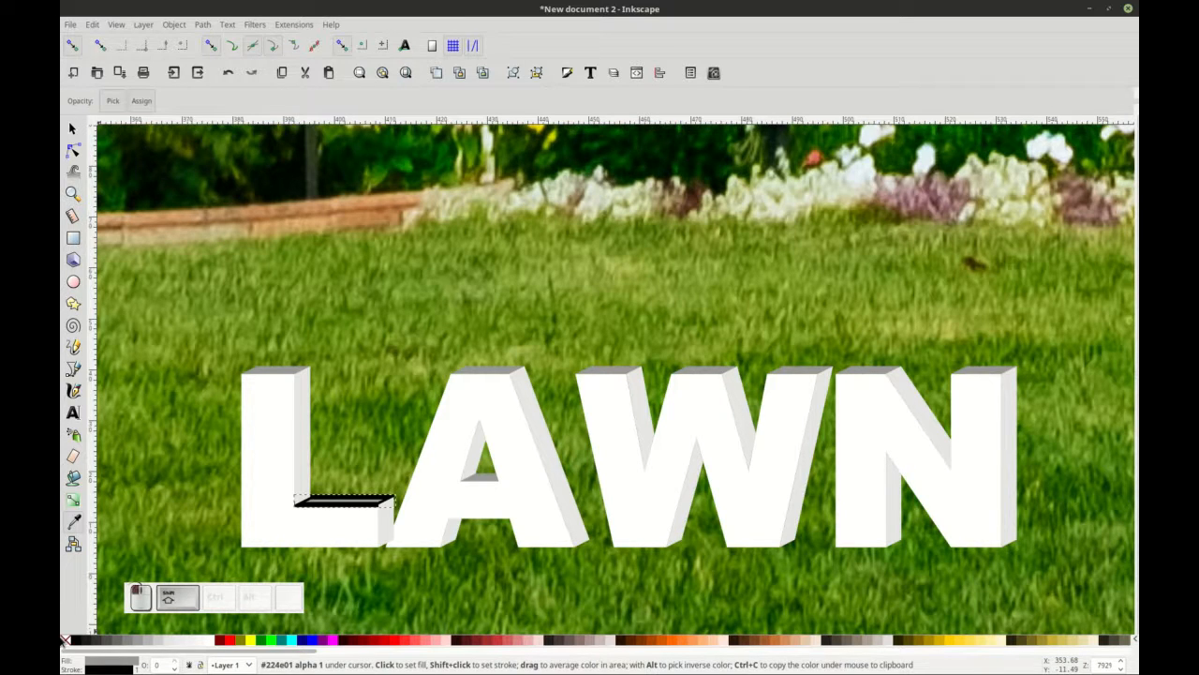
shift+click(64, 640)
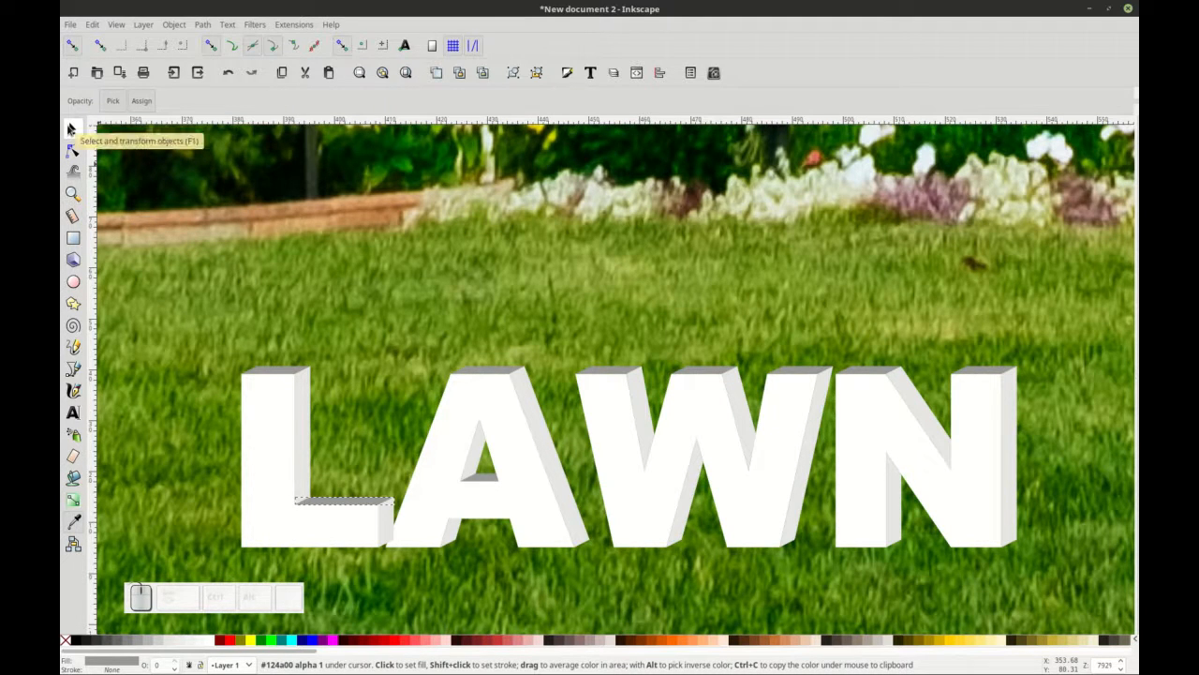
Group the top face of the L's foot with the existing group of gray top faces.
click(70, 128)
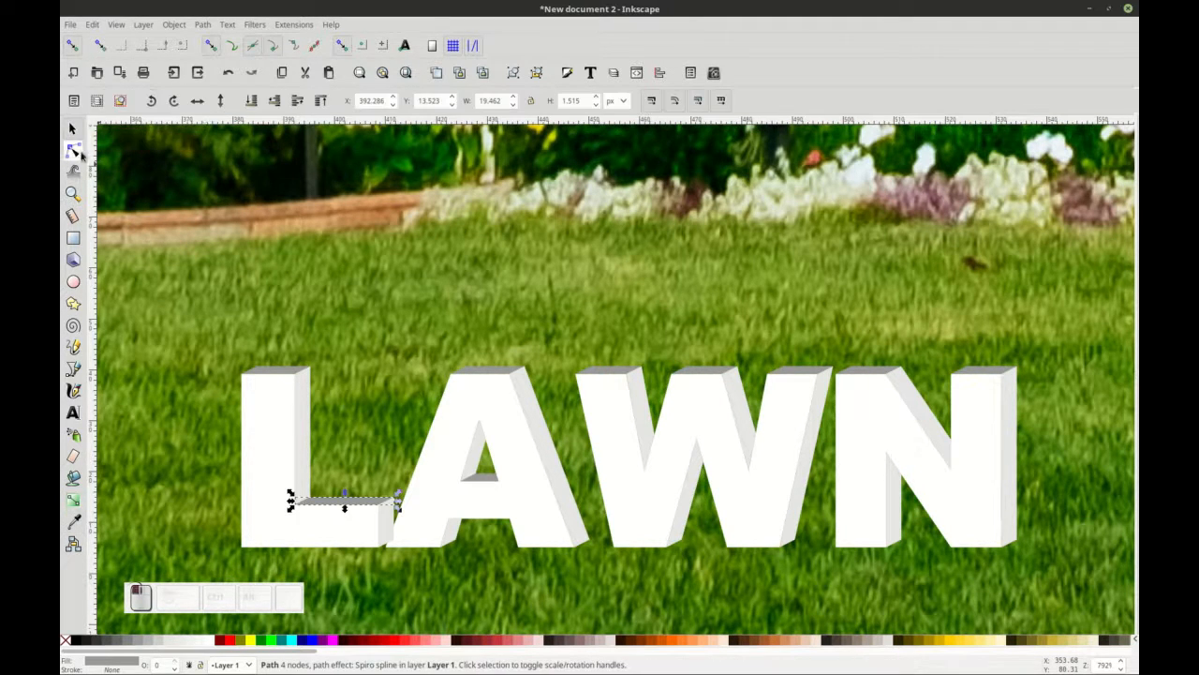
shift+click(277, 372)
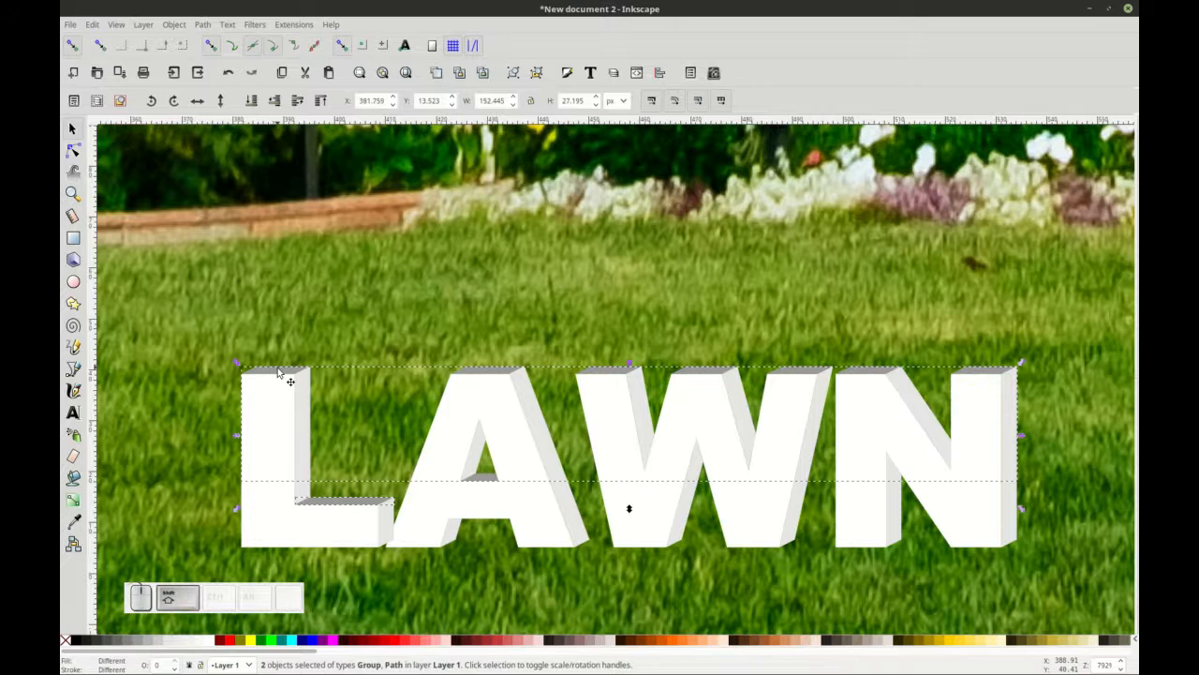
key(ctrl+g)
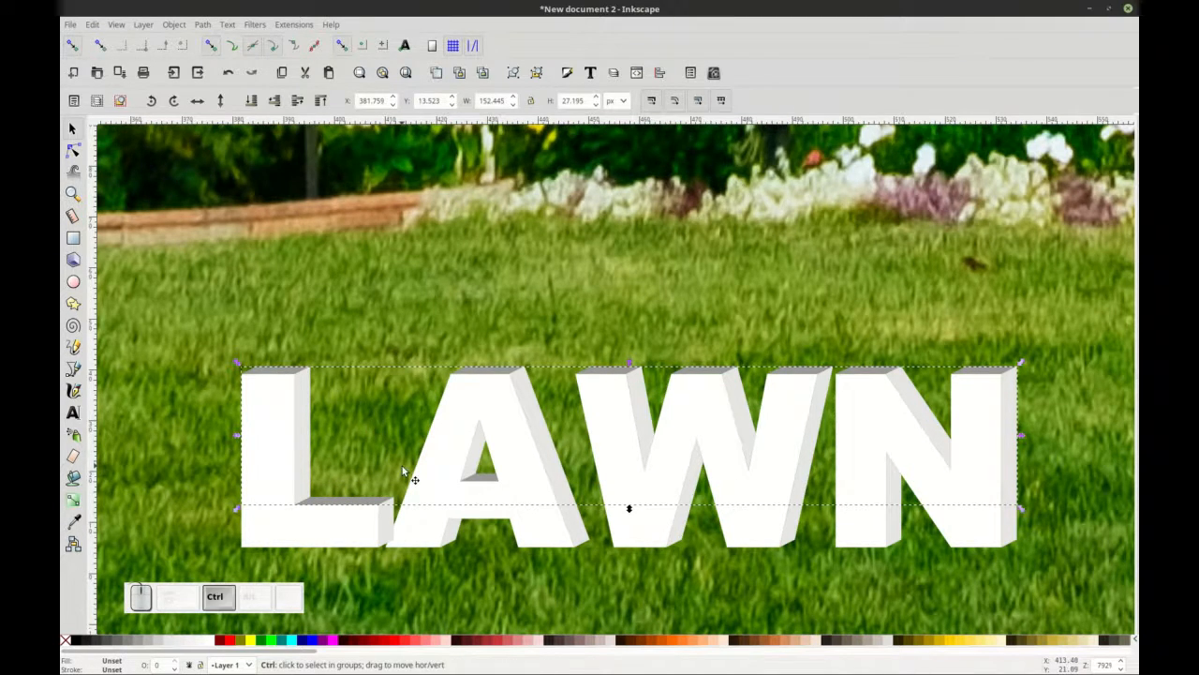
ctrl+scroll(403, 466, down, 1)
scroll(401, 487, down, 1)
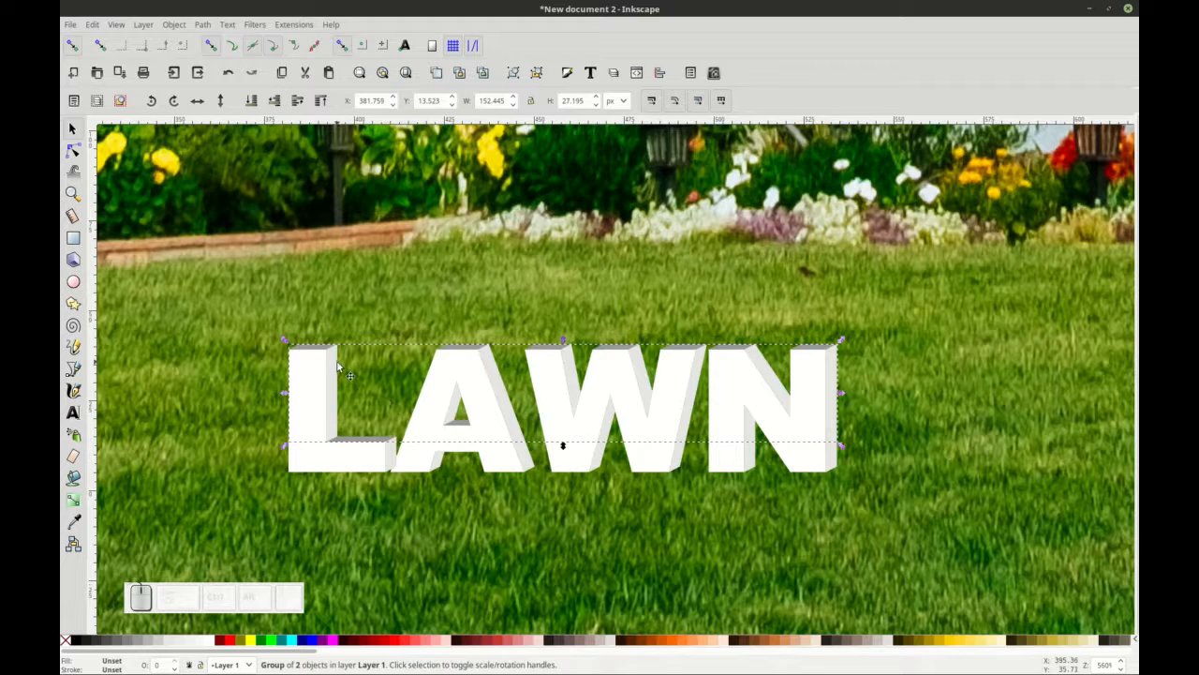
ctrl+scroll(335, 363, up, 1)
scroll(334, 363, right, 1)
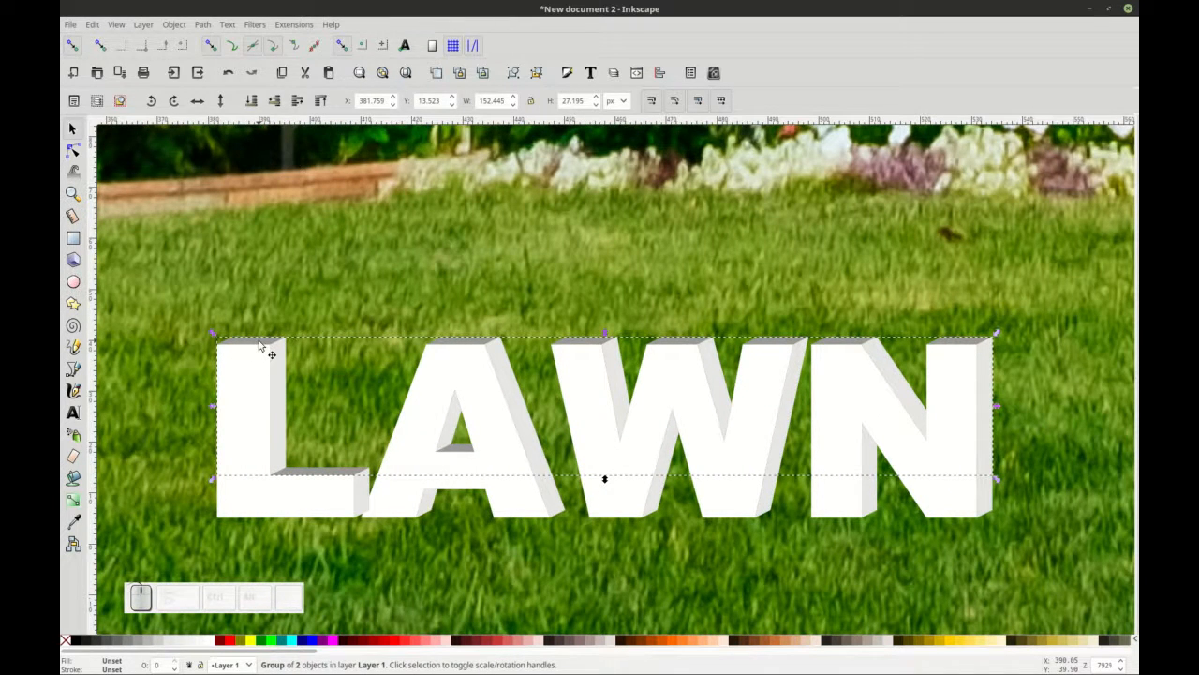
Fill the top-face group with a very light gray and the side-face group with a slightly darker light gray.
click(179, 645)
key(Tab)
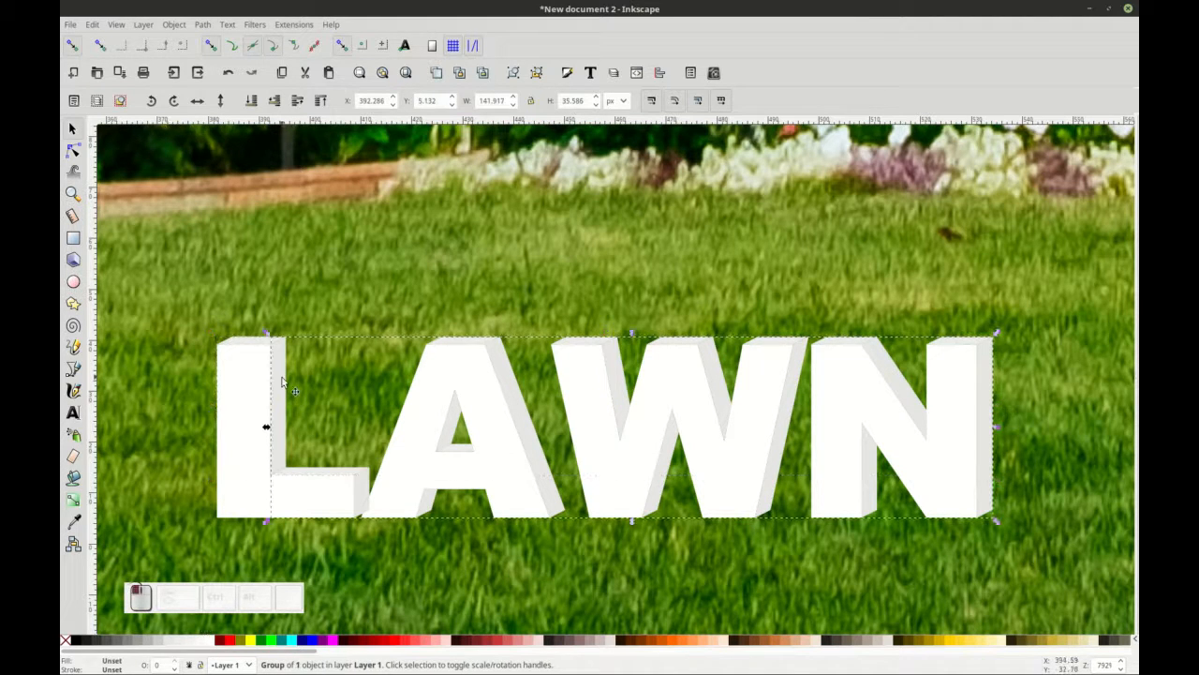
click(159, 643)
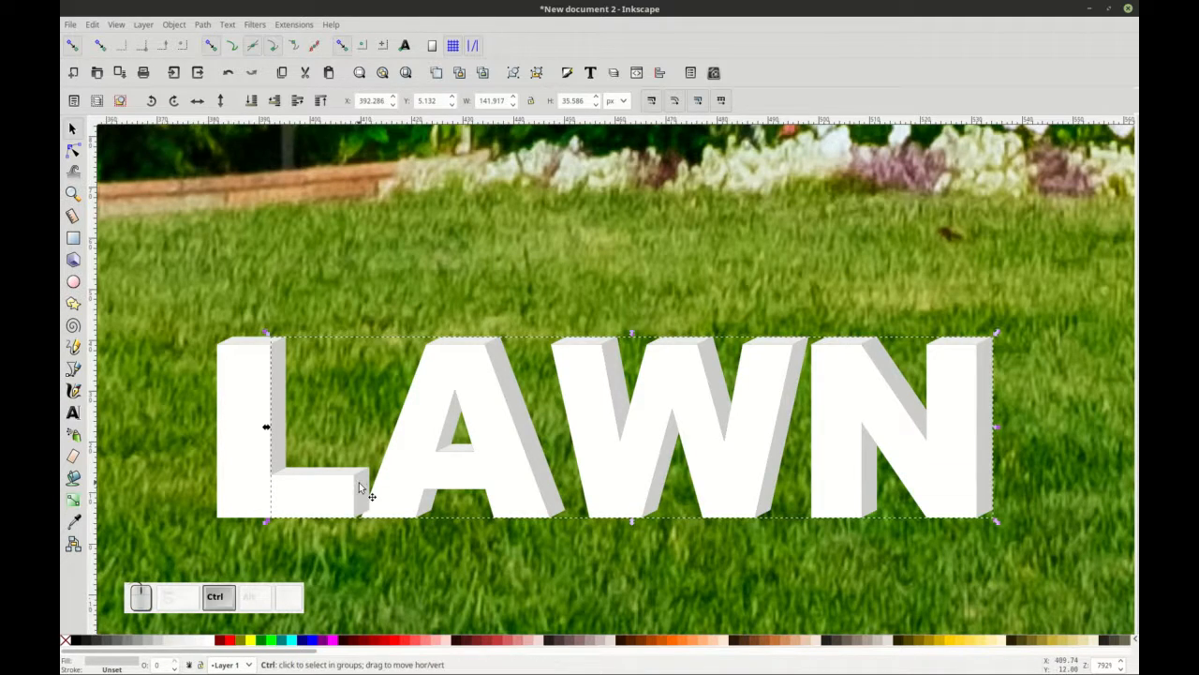
scroll(358, 484, down, 2)
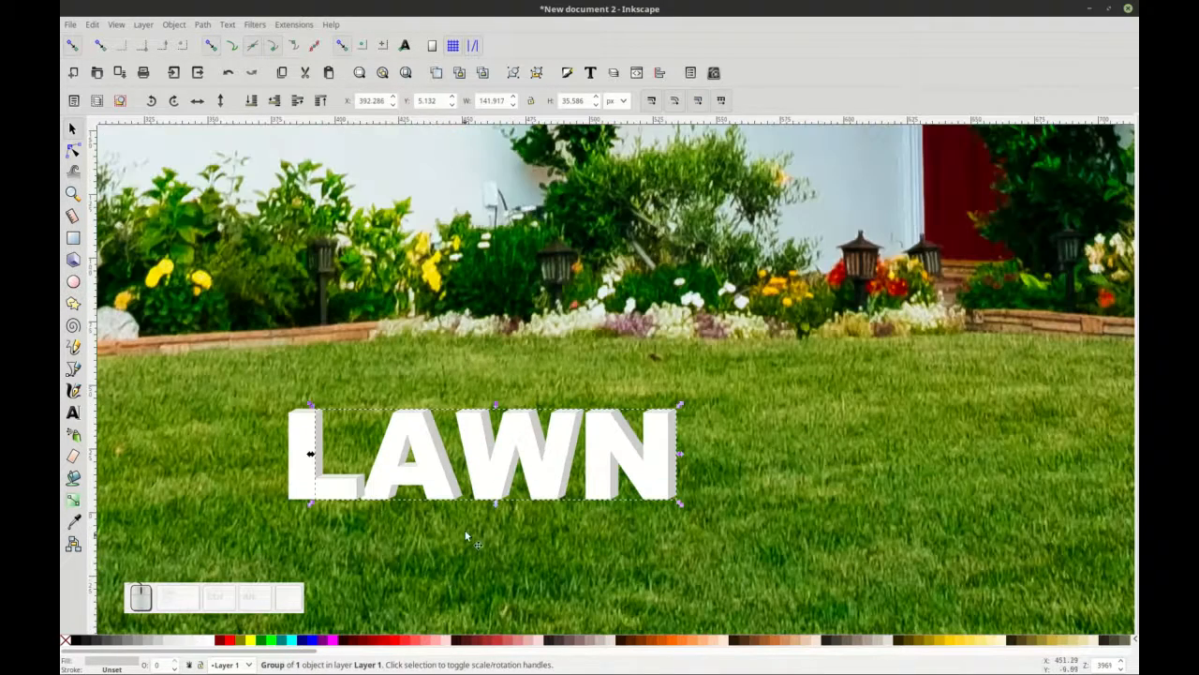
scroll(477, 544, down, 3)
click(464, 604)
scroll(466, 403, left, 1)
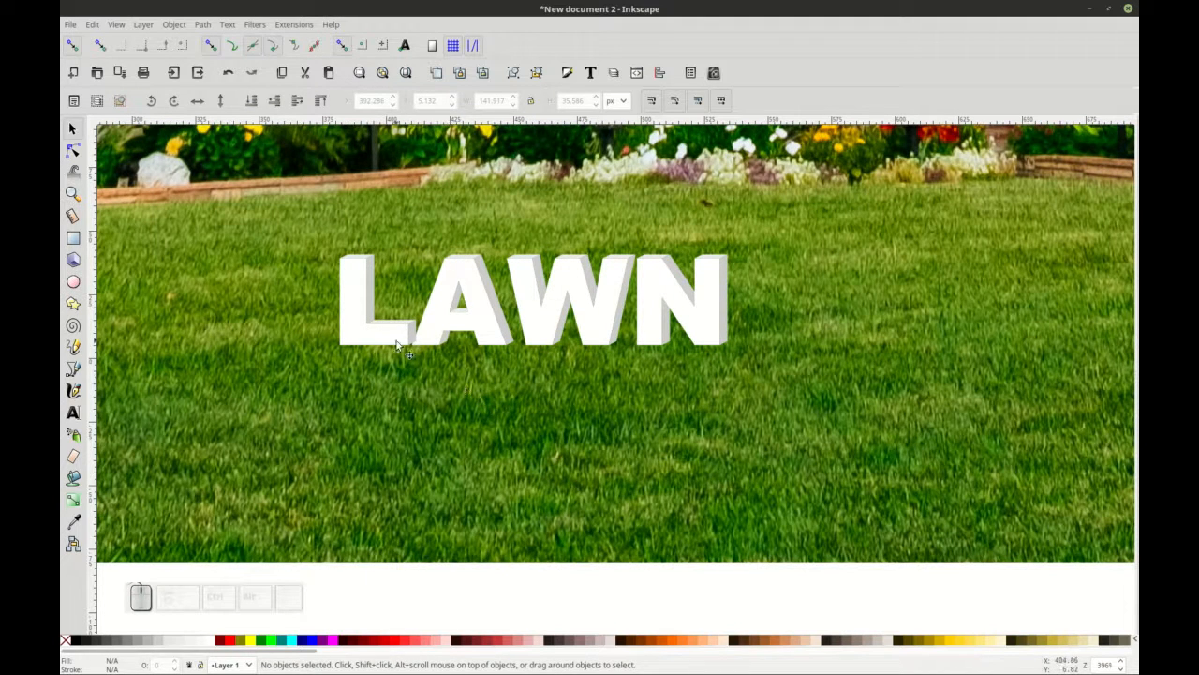
scroll(413, 338, up, 3)
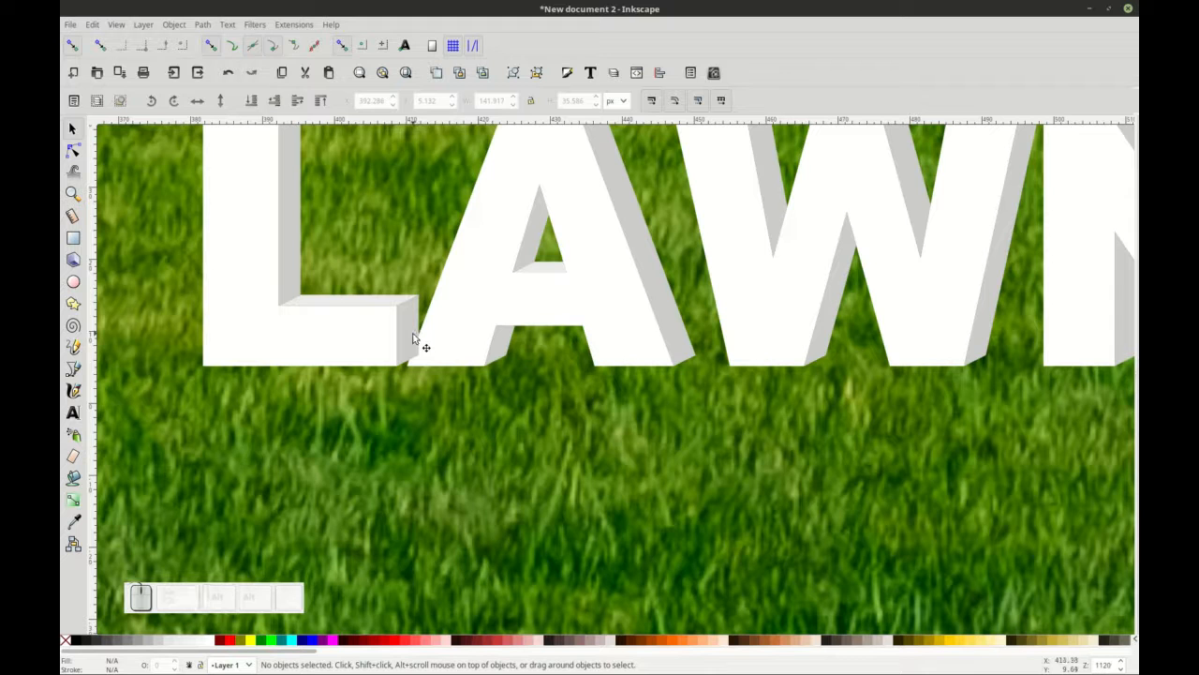
click(405, 335)
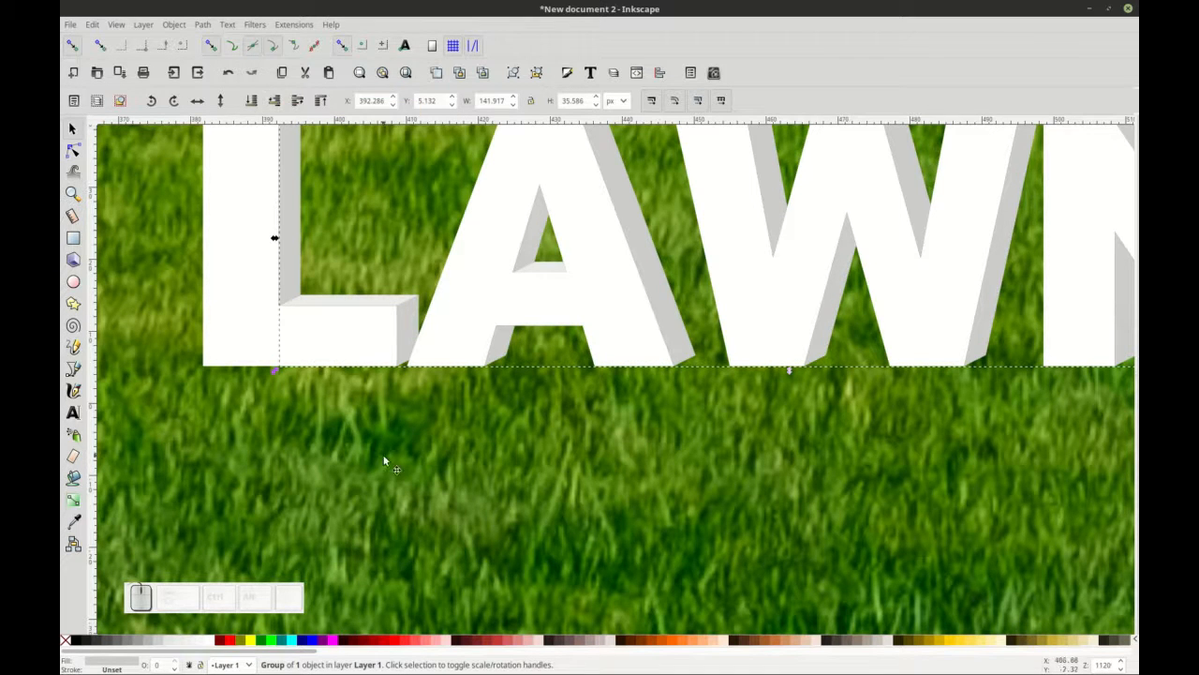
ctrl+scroll(415, 460, down, 2)
scroll(465, 567, down, 5)
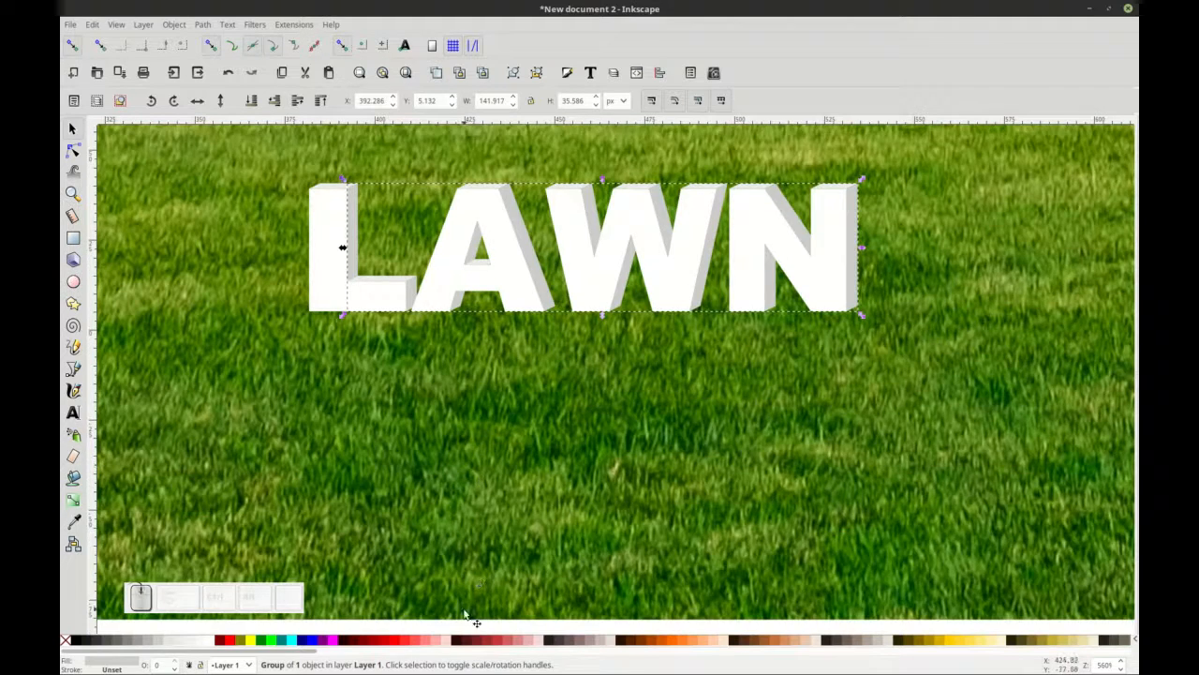
click(471, 570)
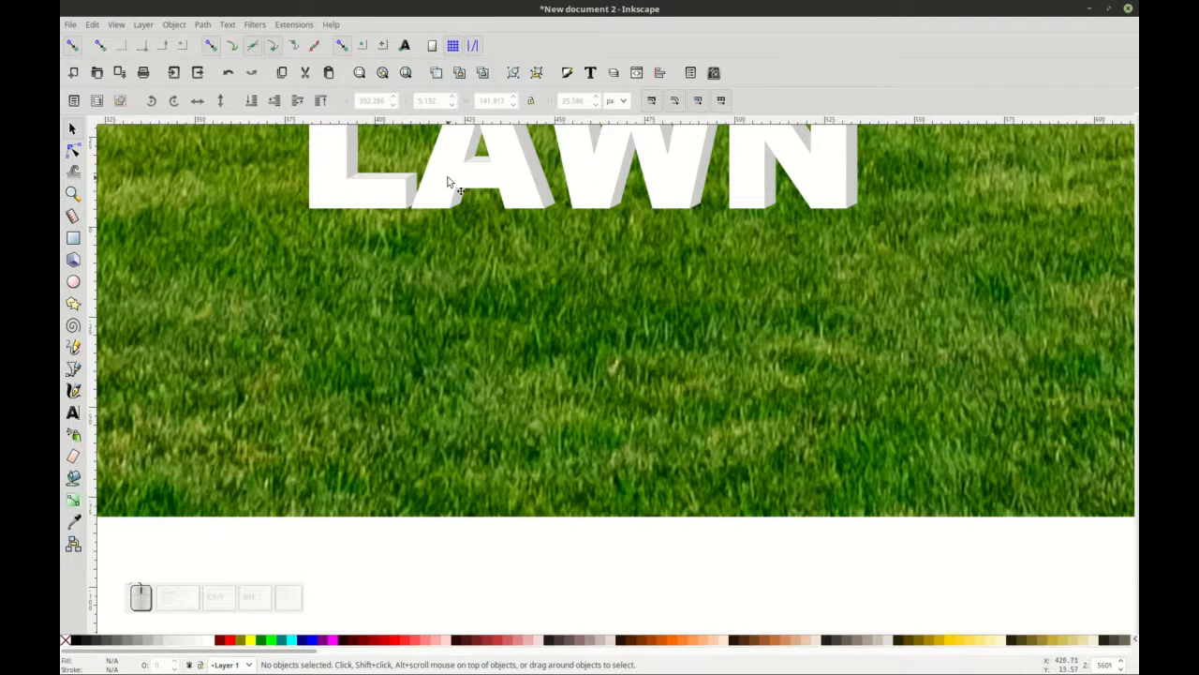
scroll(448, 181, up, 4)
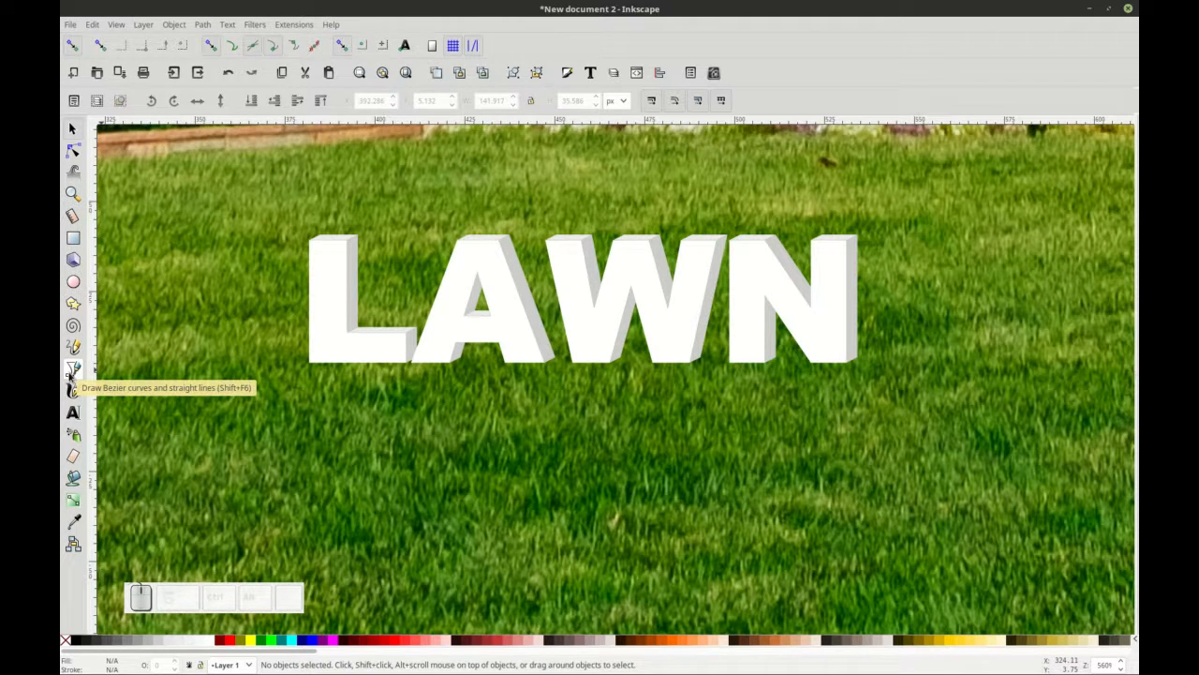
Try to draw a zigzag grass-blade path in Spiro mode across the base of the L, starting in the grass beside its lower outer corner.
click(72, 370)
scroll(309, 424, up, 1)
ctrl+scroll(309, 427, up, 1)
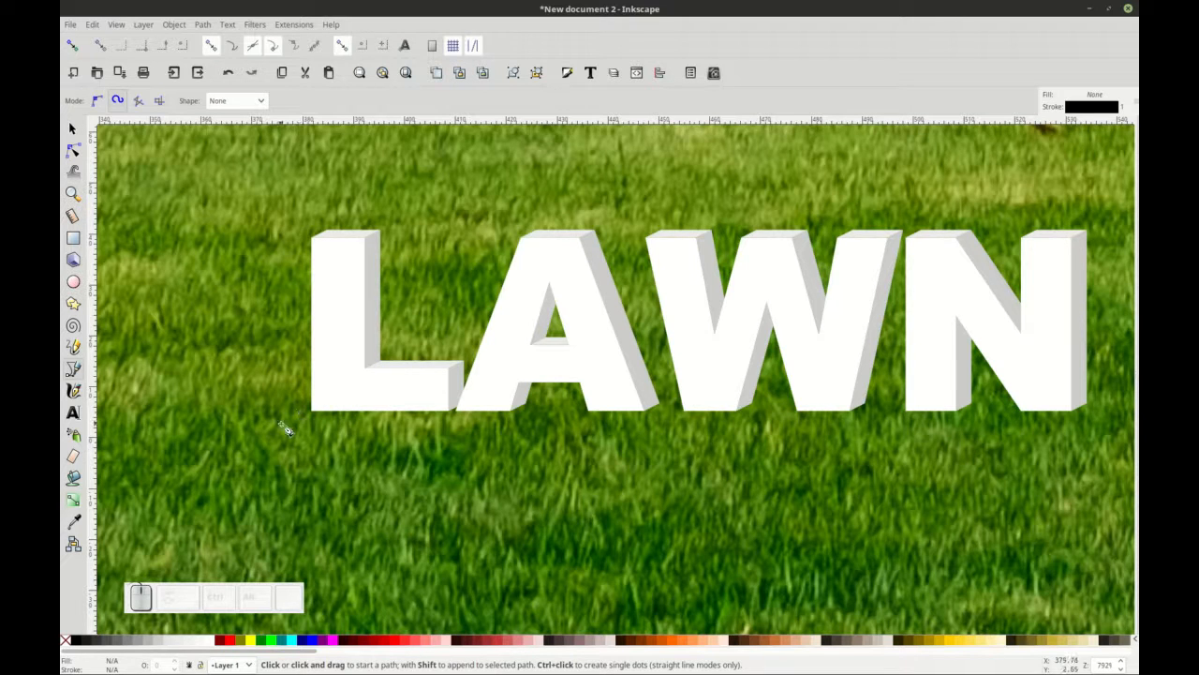
ctrl+scroll(286, 424, up, 2)
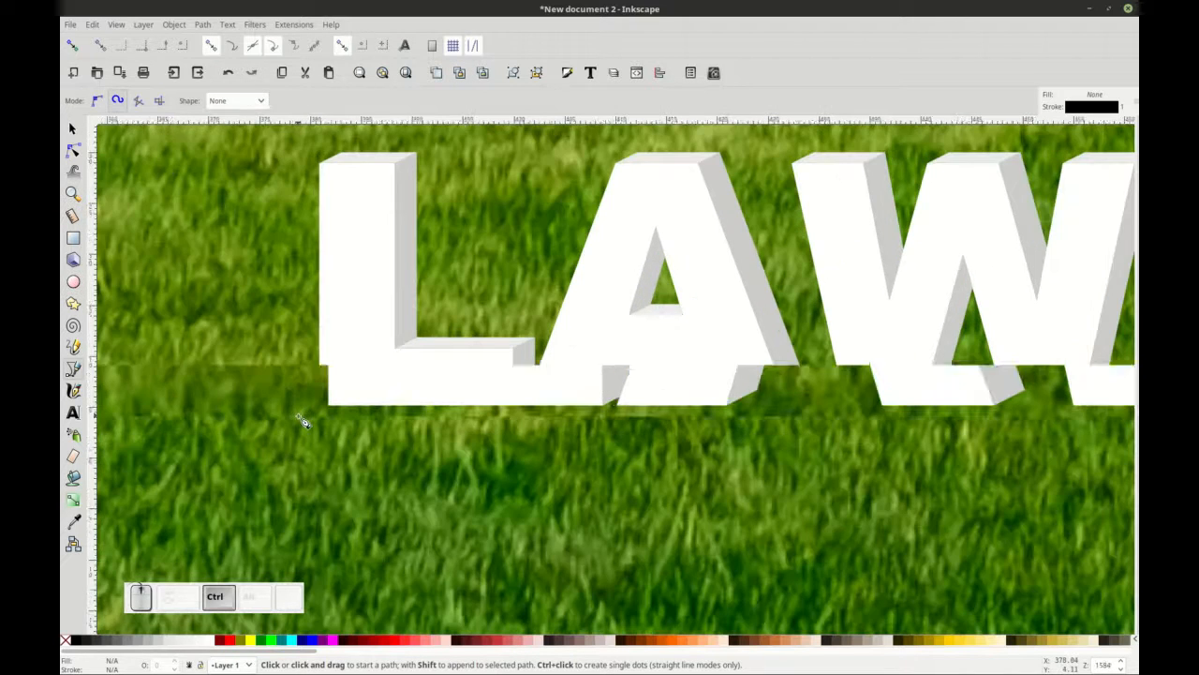
click(288, 404)
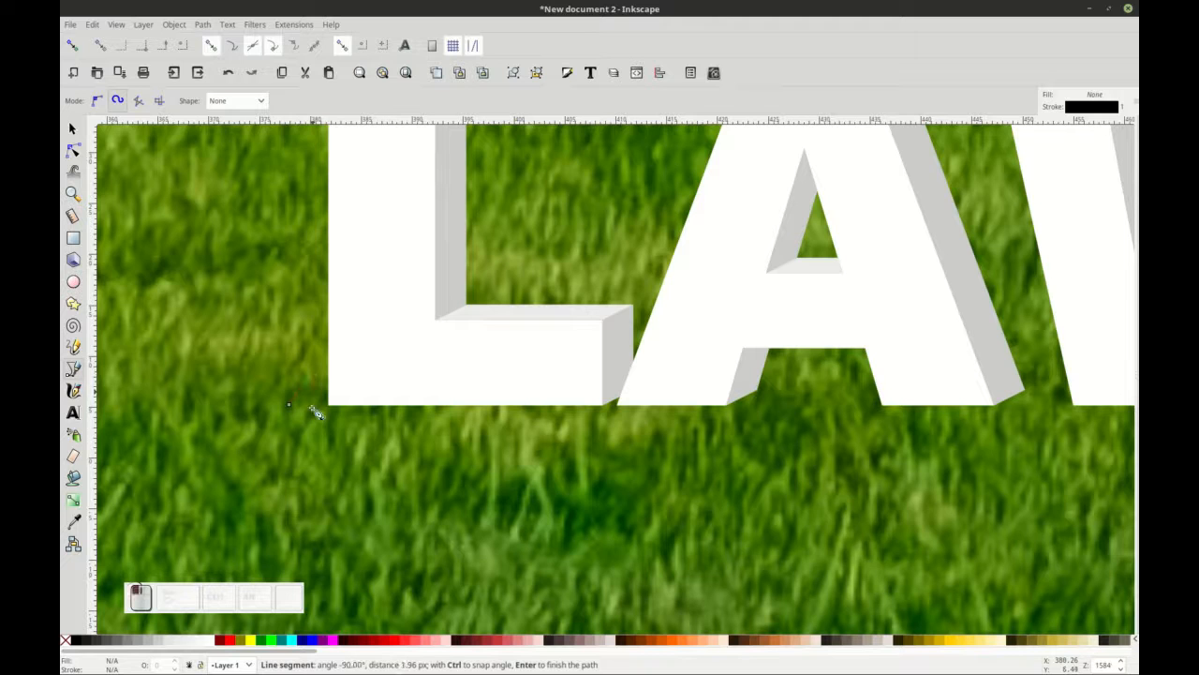
click(335, 373)
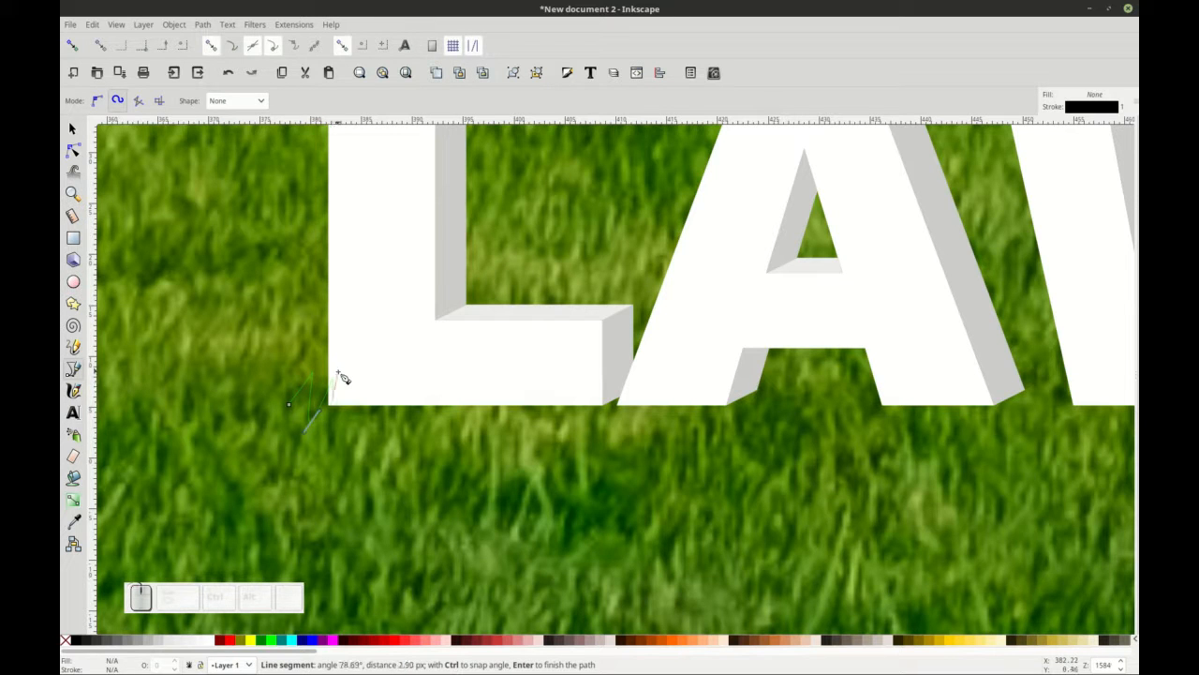
click(337, 390)
click(340, 373)
click(348, 404)
click(356, 372)
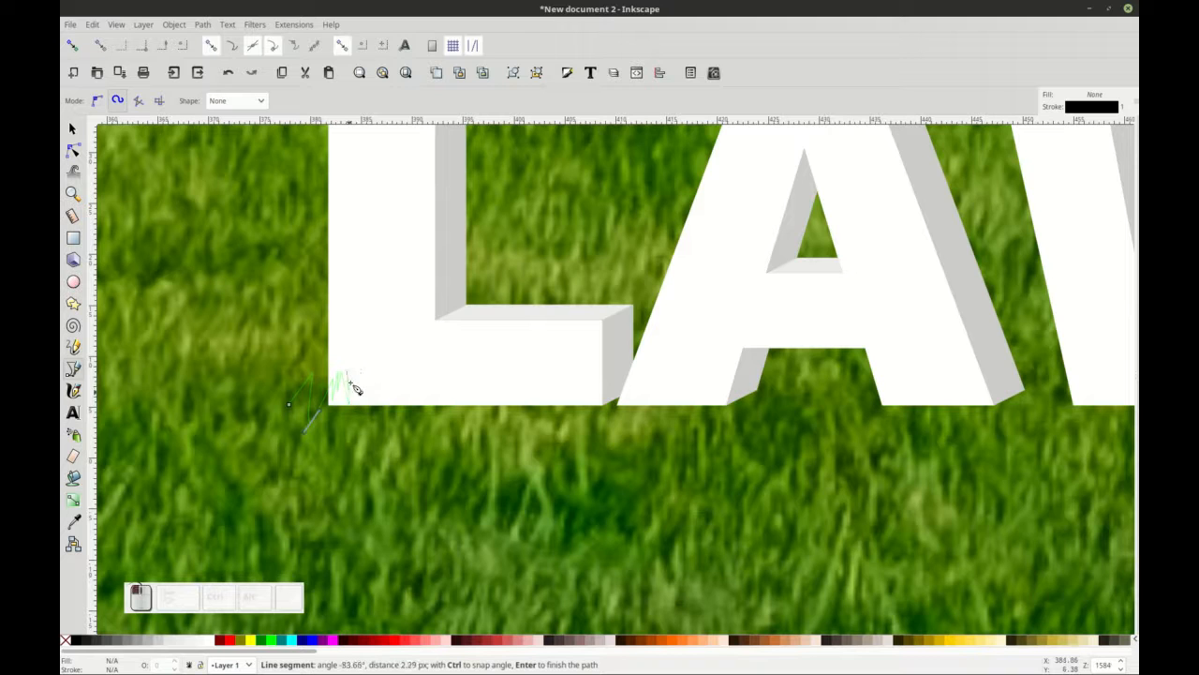
click(350, 401)
click(354, 377)
click(357, 392)
click(360, 376)
click(362, 398)
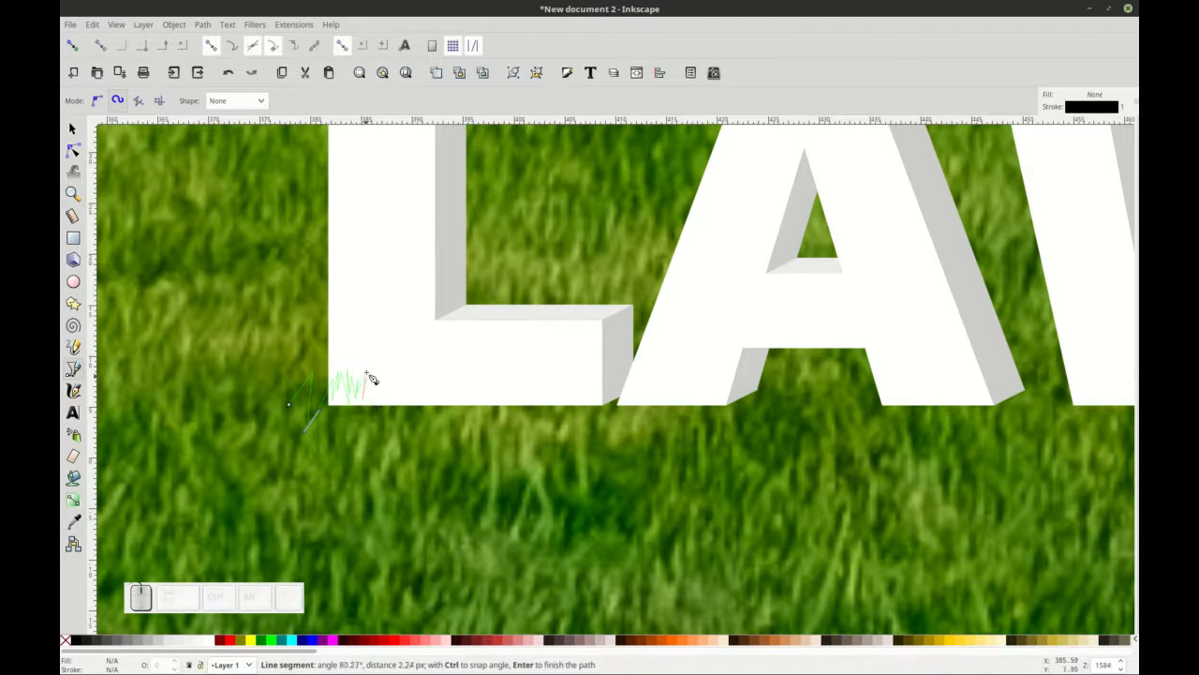
click(367, 377)
click(373, 388)
click(374, 378)
click(375, 387)
click(379, 379)
click(383, 401)
click(384, 378)
click(387, 400)
click(390, 378)
click(394, 403)
click(397, 377)
click(405, 403)
click(410, 378)
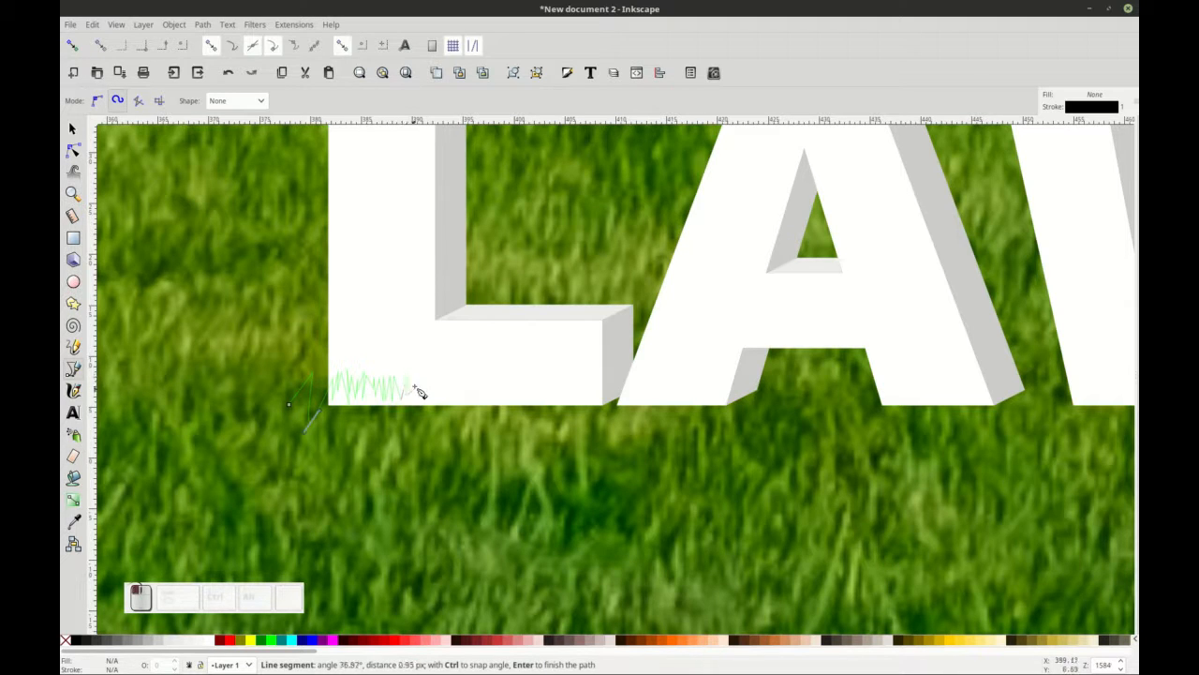
click(412, 394)
click(415, 374)
click(418, 400)
click(420, 374)
click(423, 400)
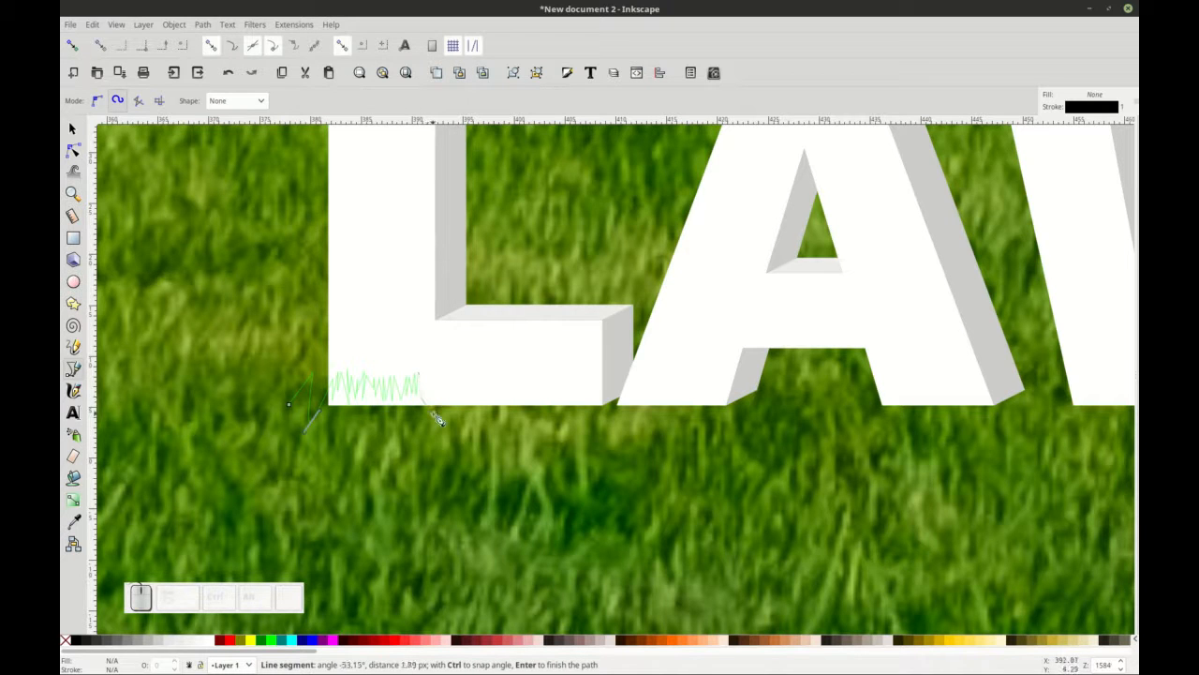
right_click(436, 419)
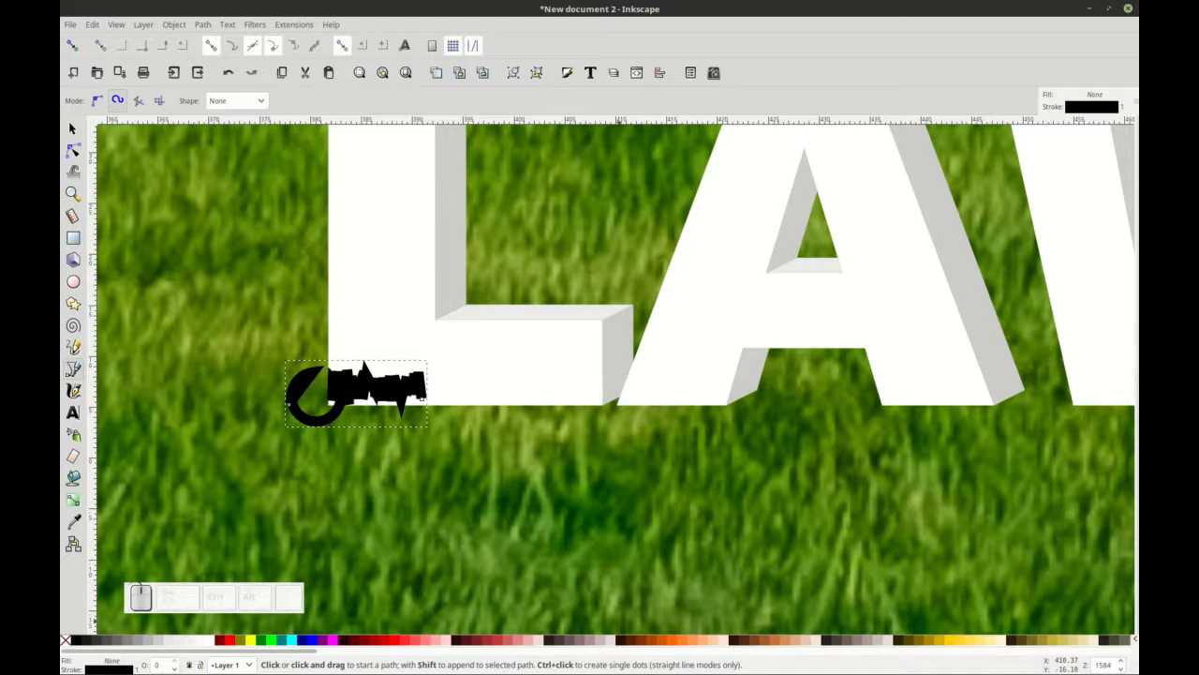
key(5)
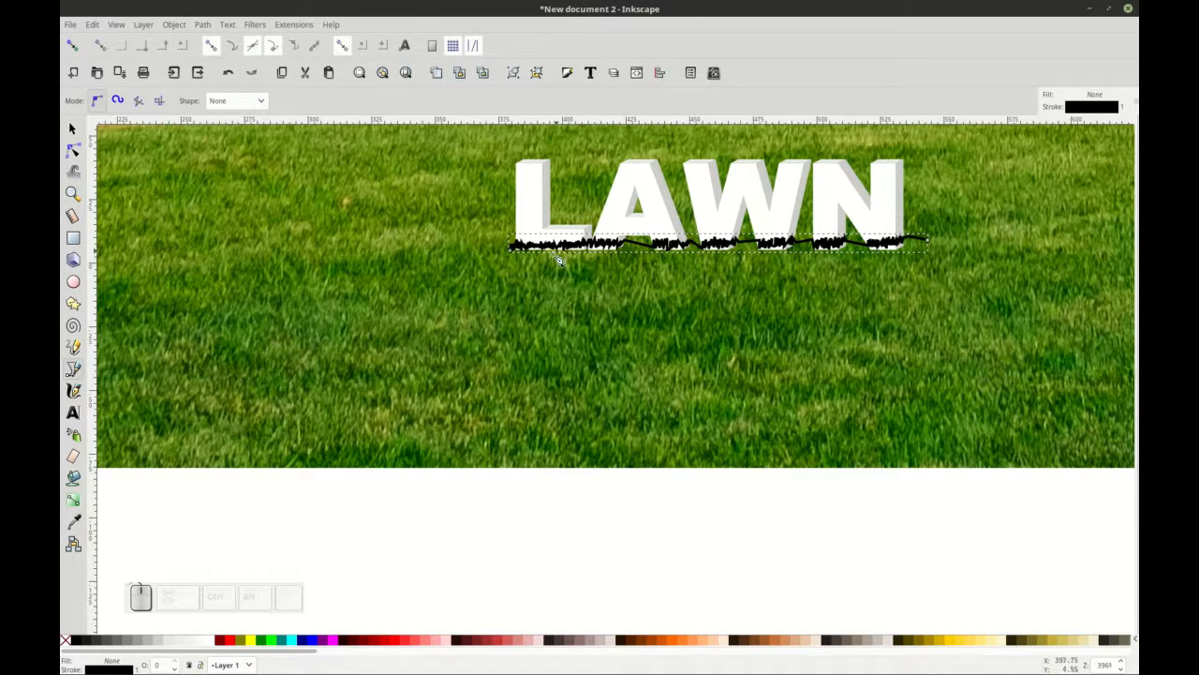
Extend the jagged grass-edge path past the N with straight segments around the grass below the letters, and close it at its start beside the L.
ctrl+scroll(591, 255, up, 1)
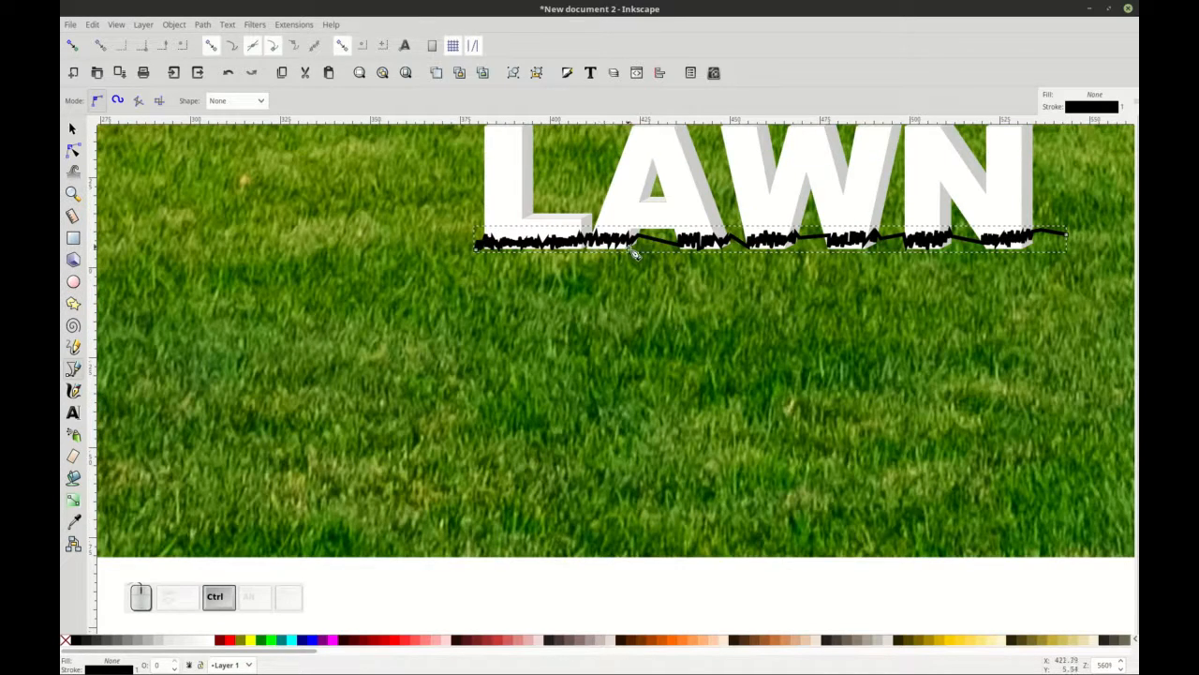
ctrl+scroll(634, 253, up, 5)
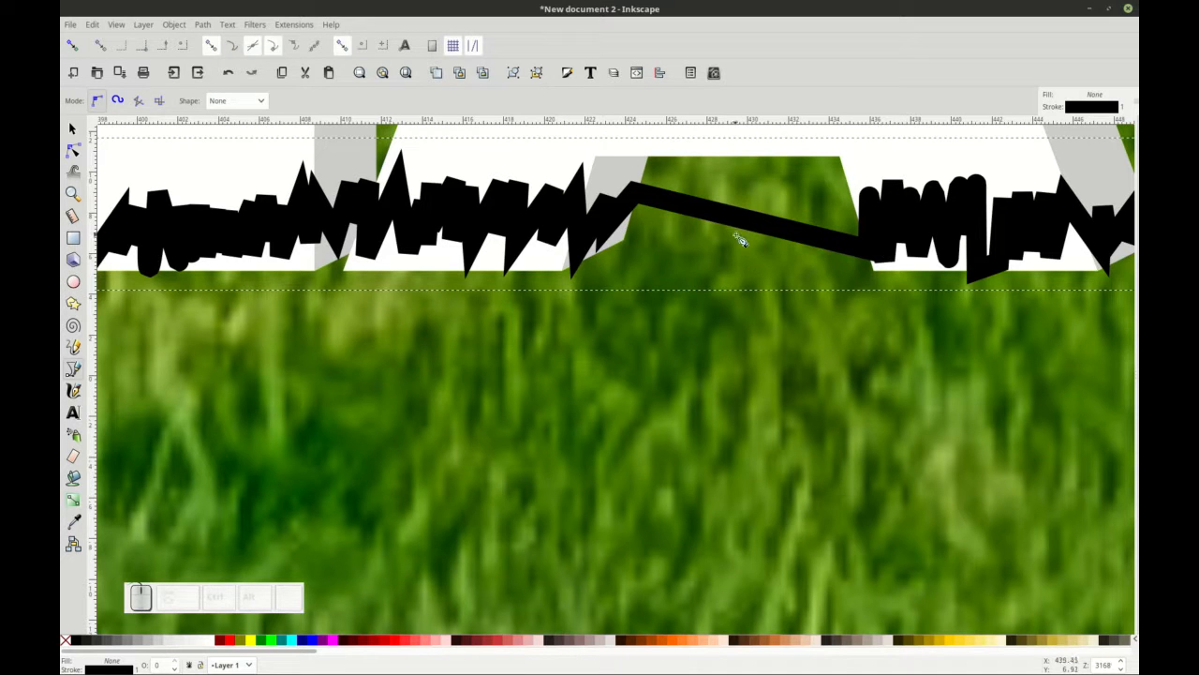
scroll(737, 242, right, 6)
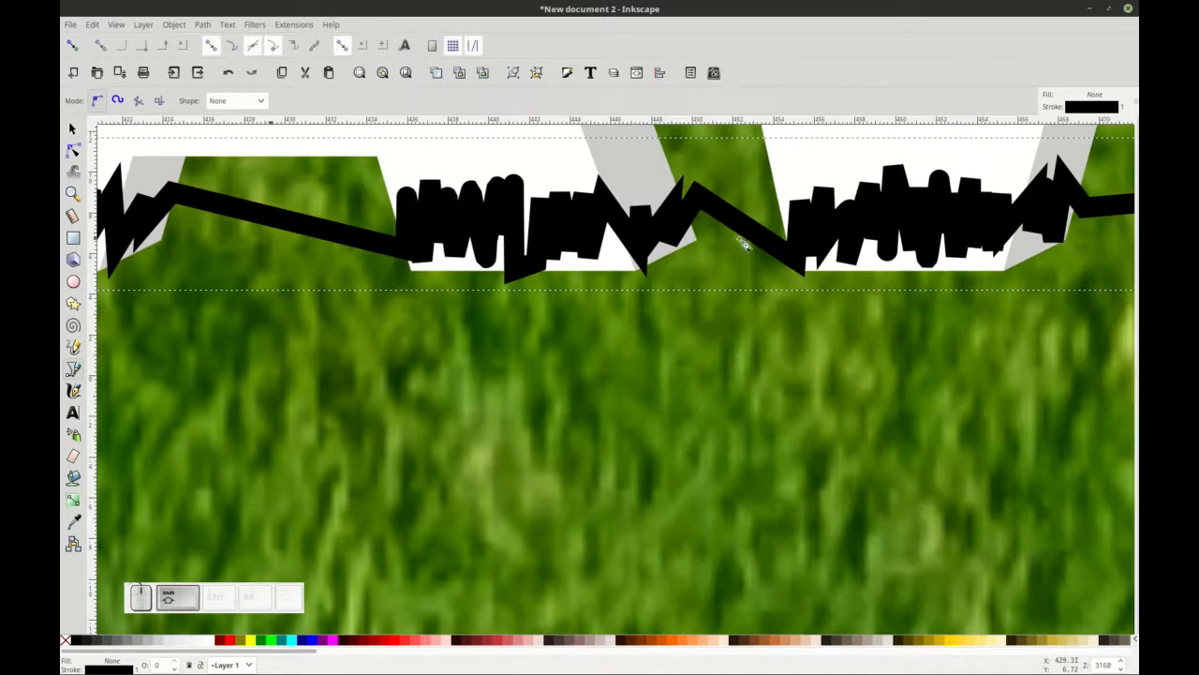
scroll(745, 239, right, 3)
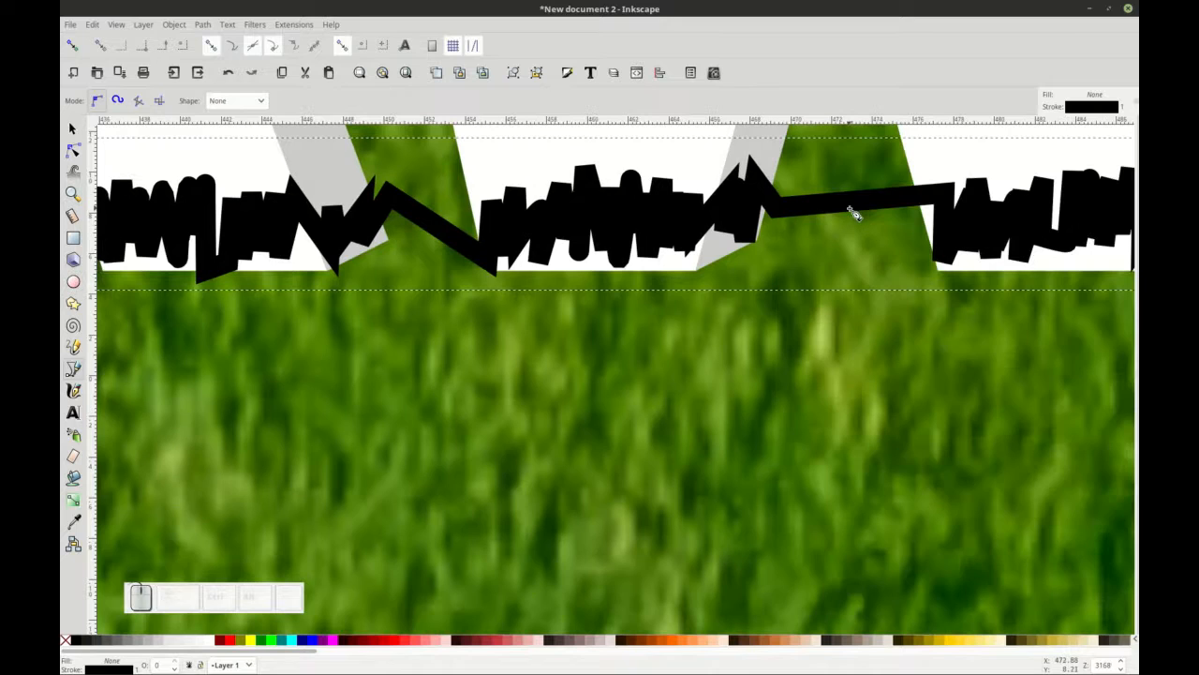
scroll(853, 215, down, 4)
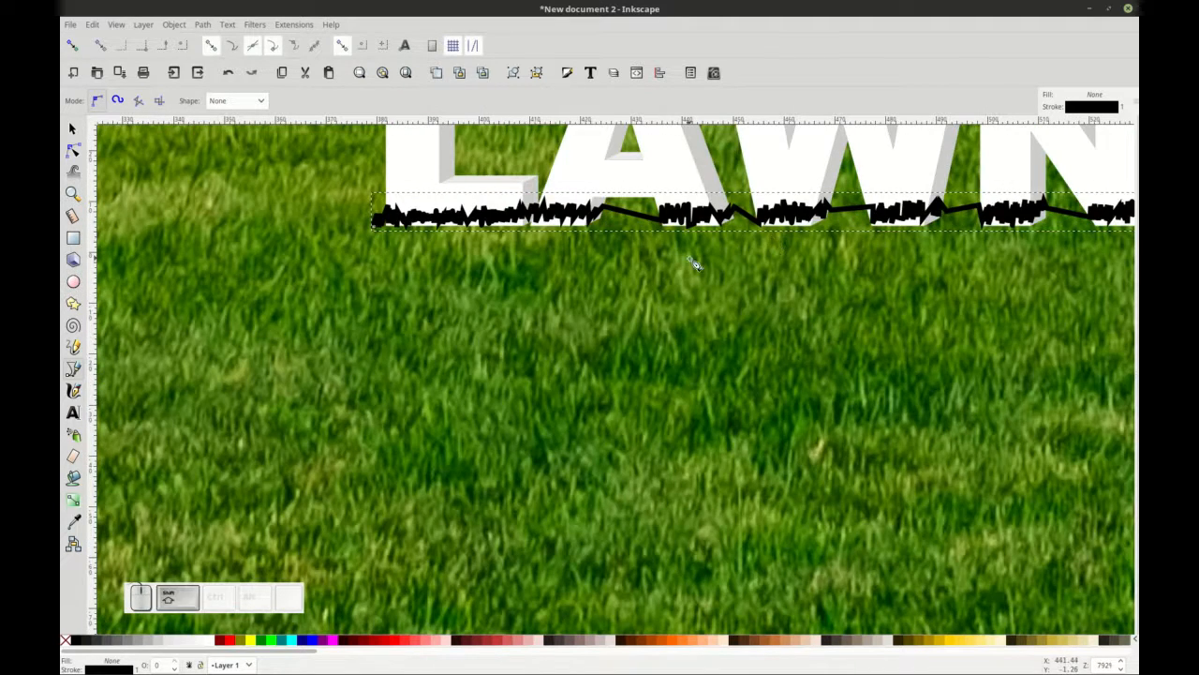
scroll(693, 264, right, 3)
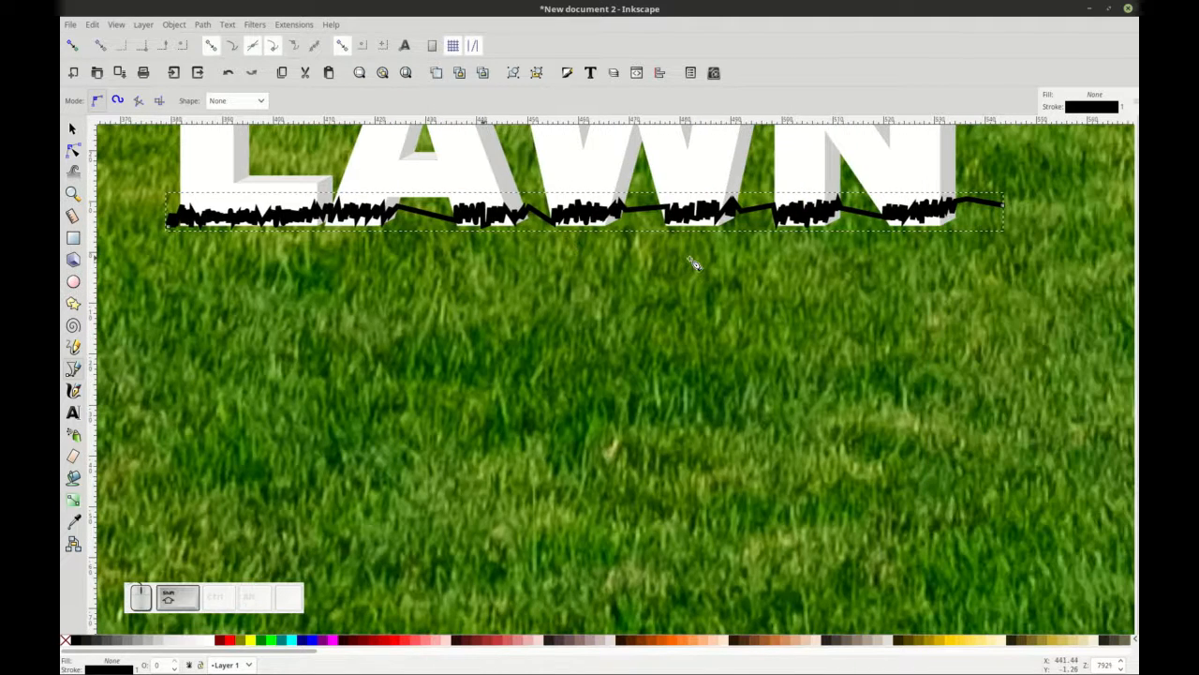
click(1005, 208)
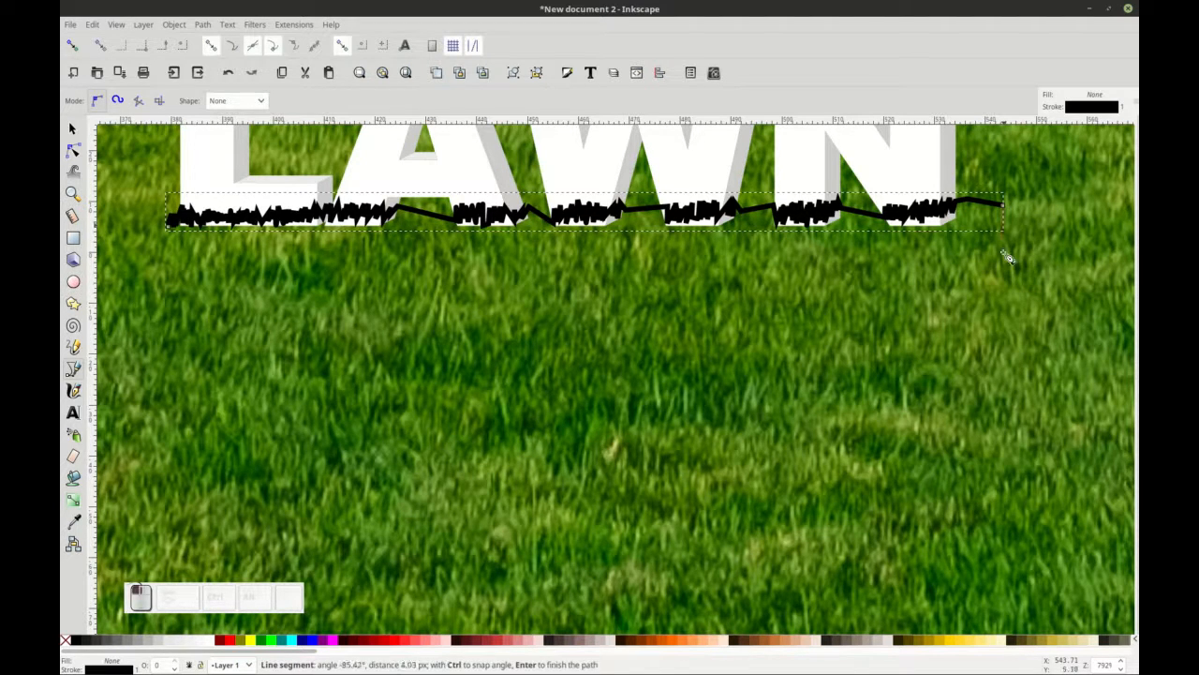
click(982, 335)
click(117, 310)
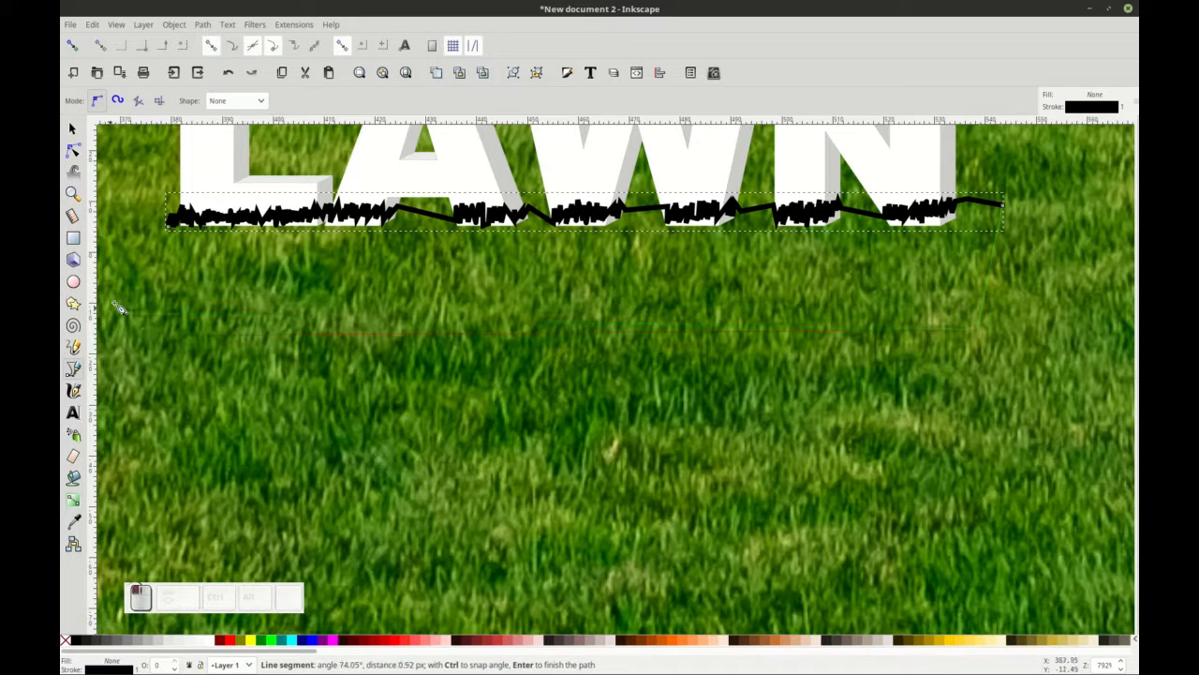
click(171, 228)
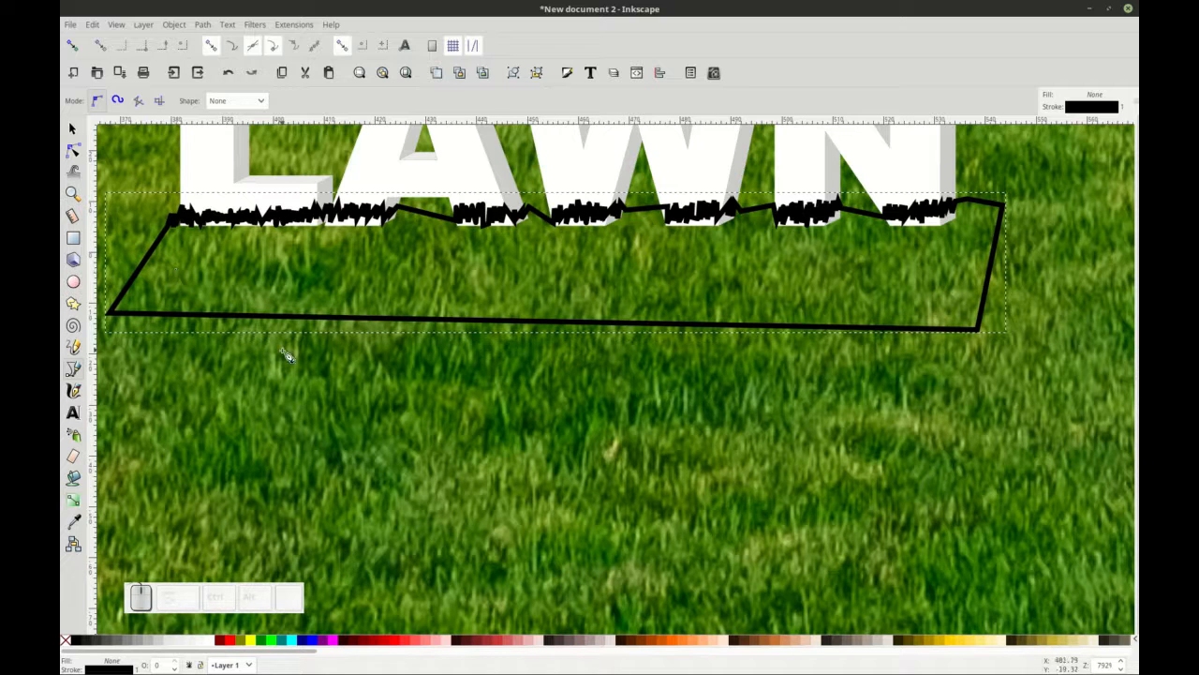
scroll(294, 354, down, 4)
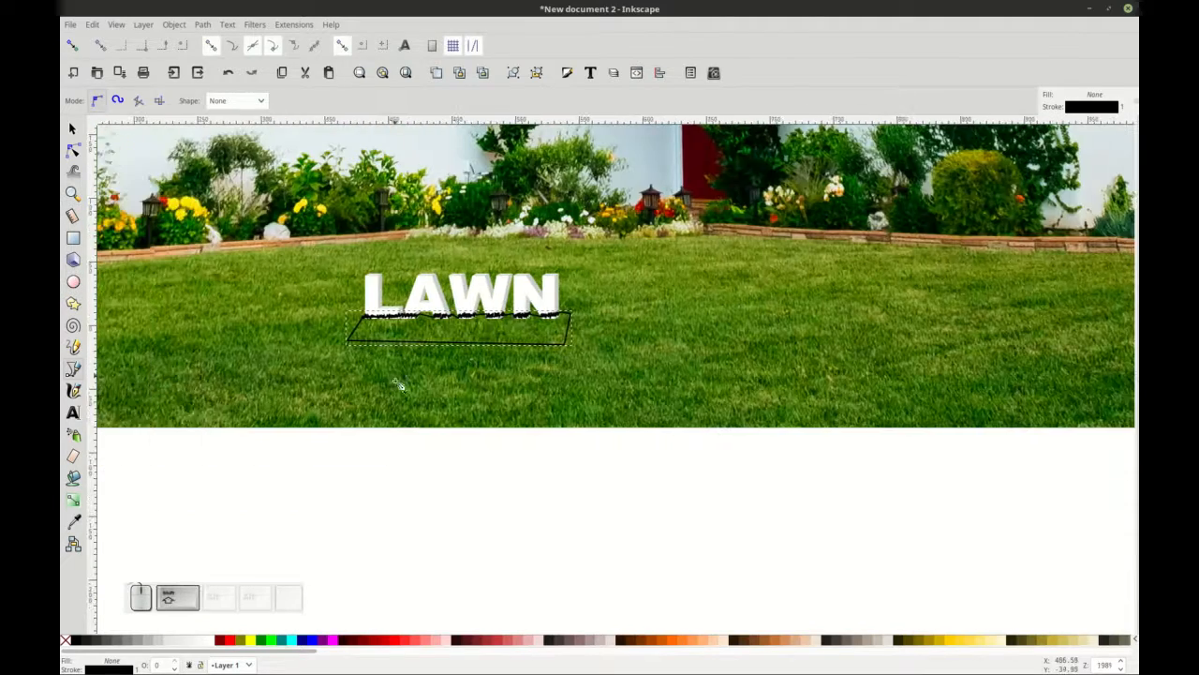
scroll(472, 463, up, 1)
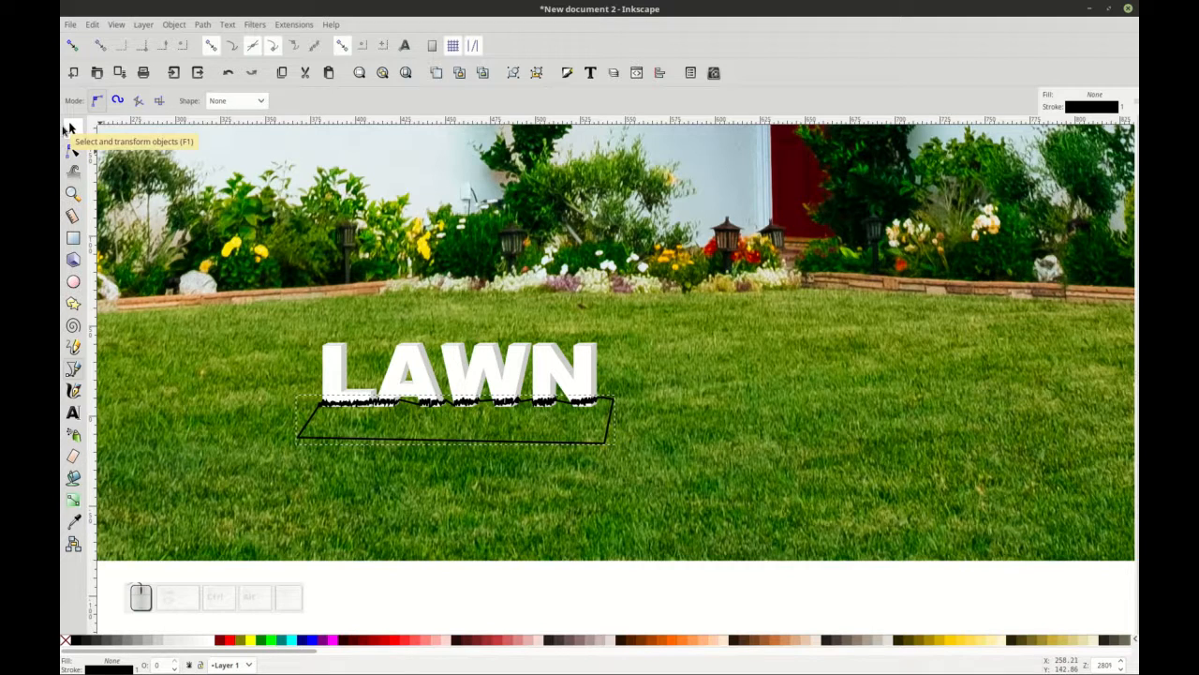
Duplicate the house photo and stack the copy directly beneath the jagged grass-edge path, above the letters.
click(69, 128)
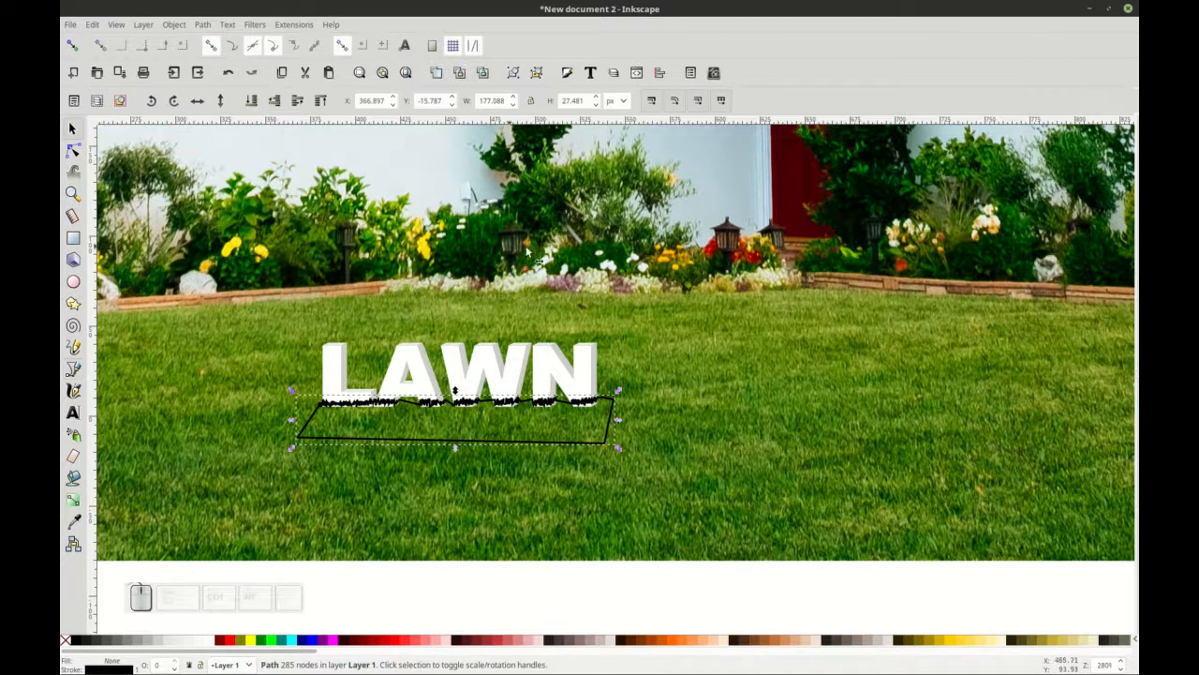
click(566, 257)
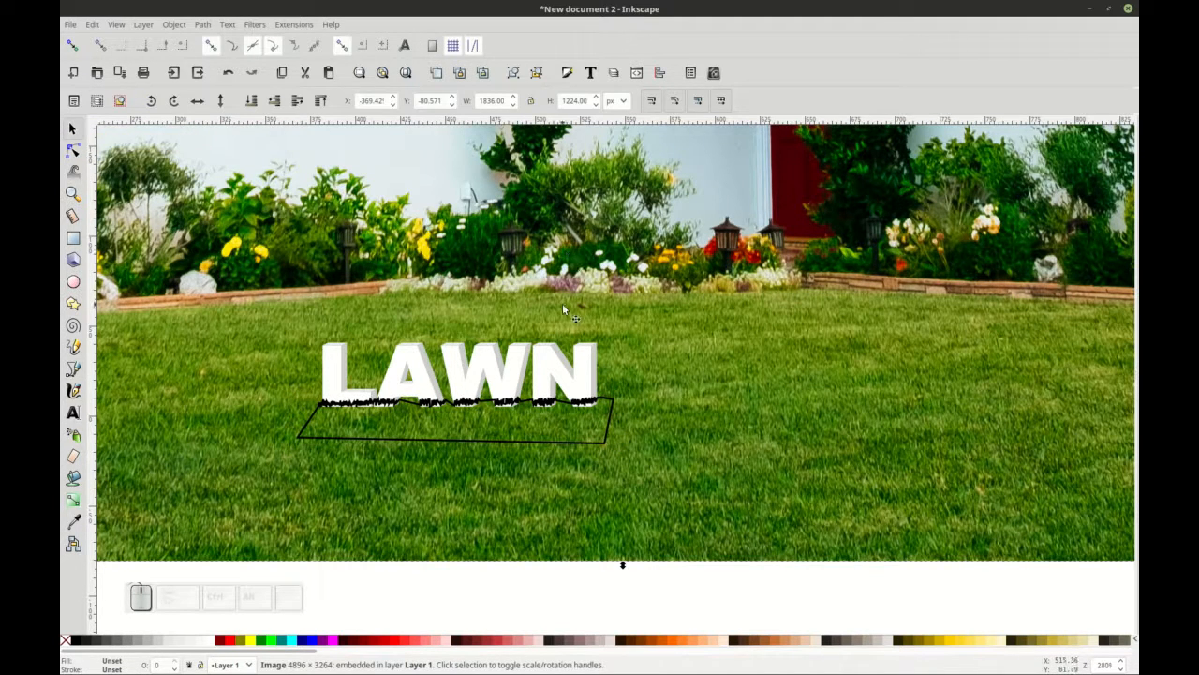
key(ctrl+z)
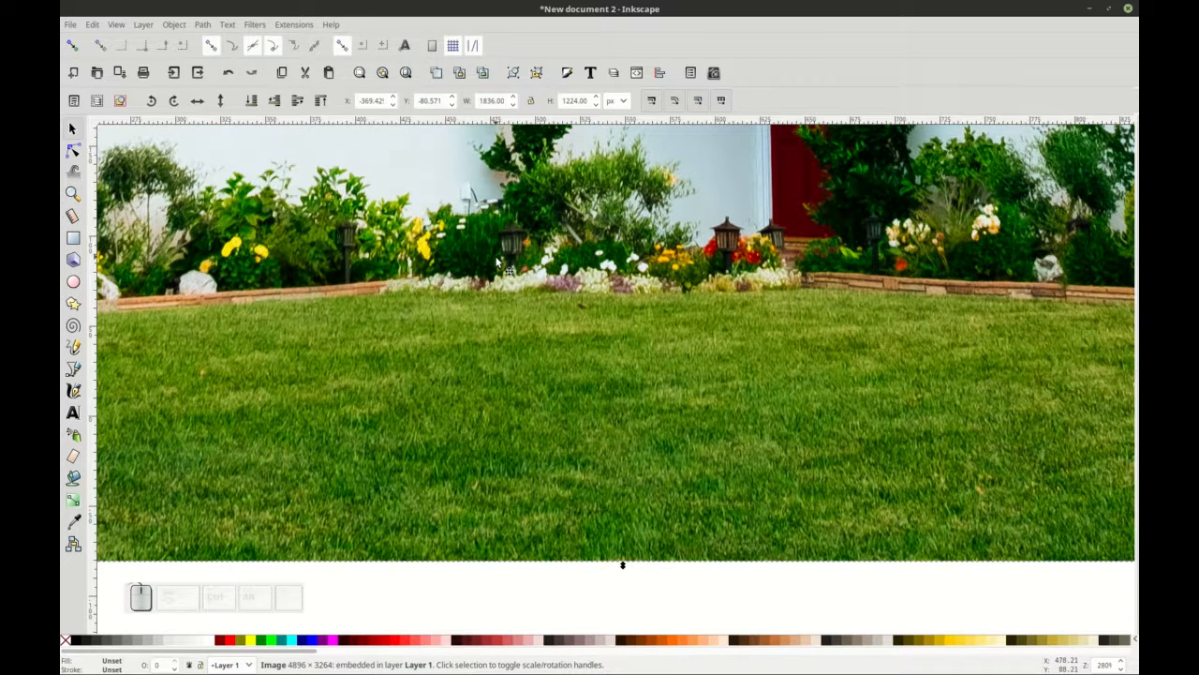
click(275, 102)
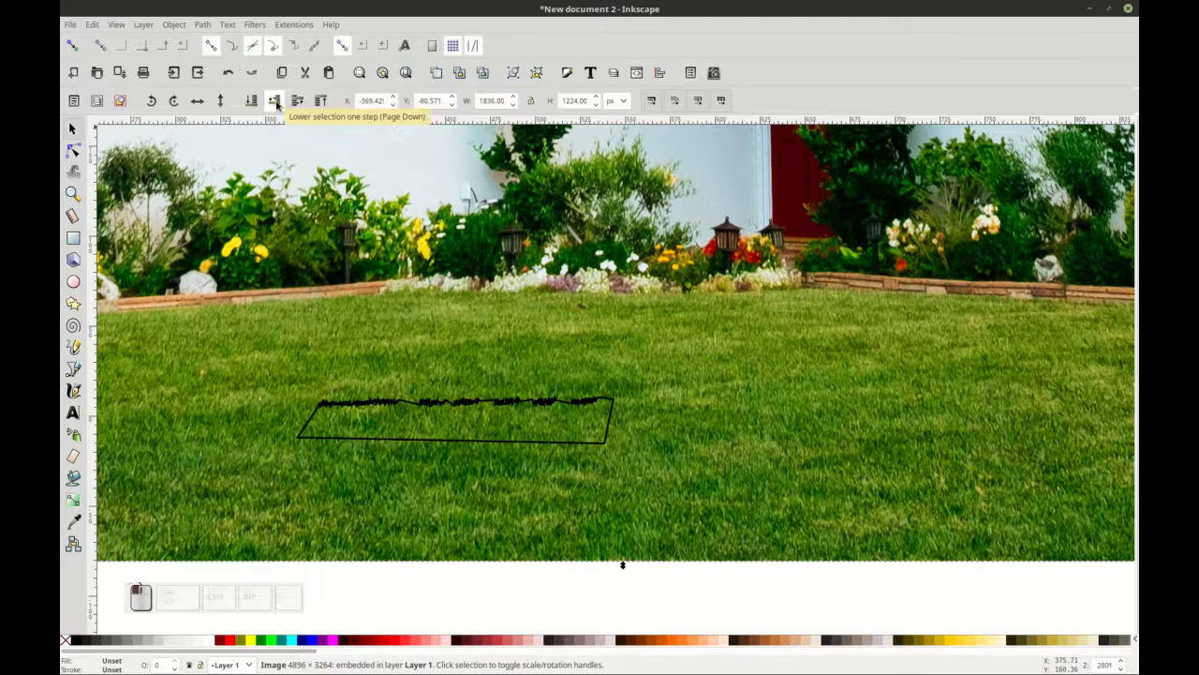
Clip the duplicated photo to the jagged grass-edge path so the grass covers the base of the letters.
click(424, 405)
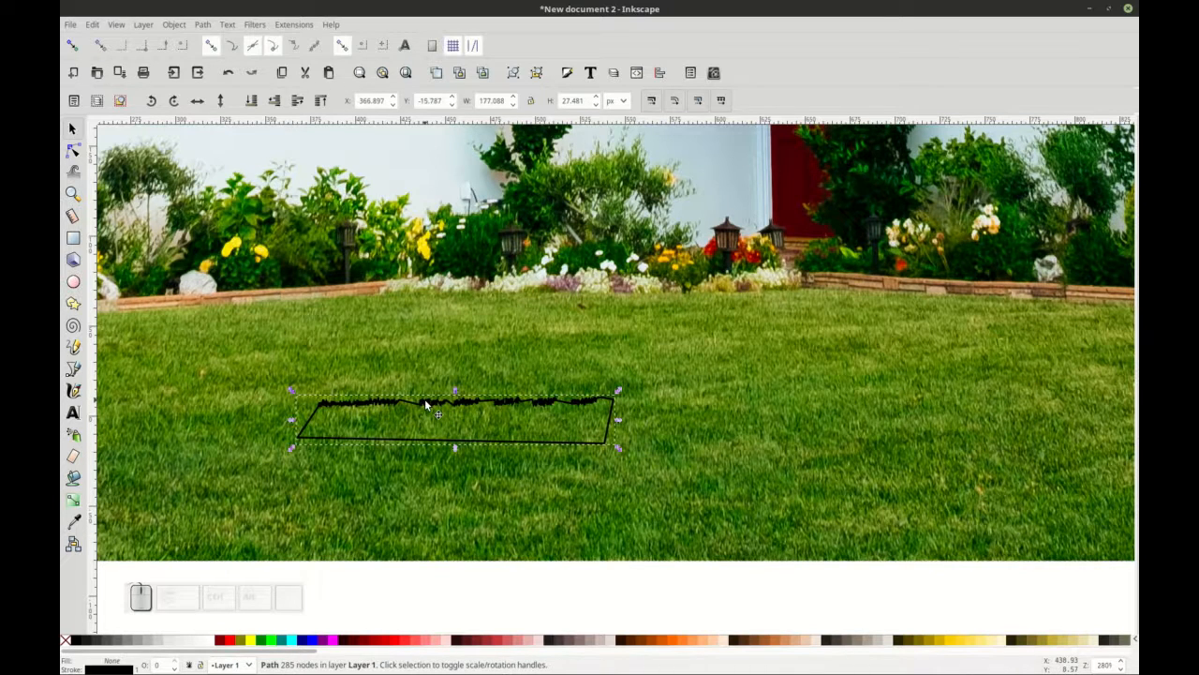
shift+click(444, 349)
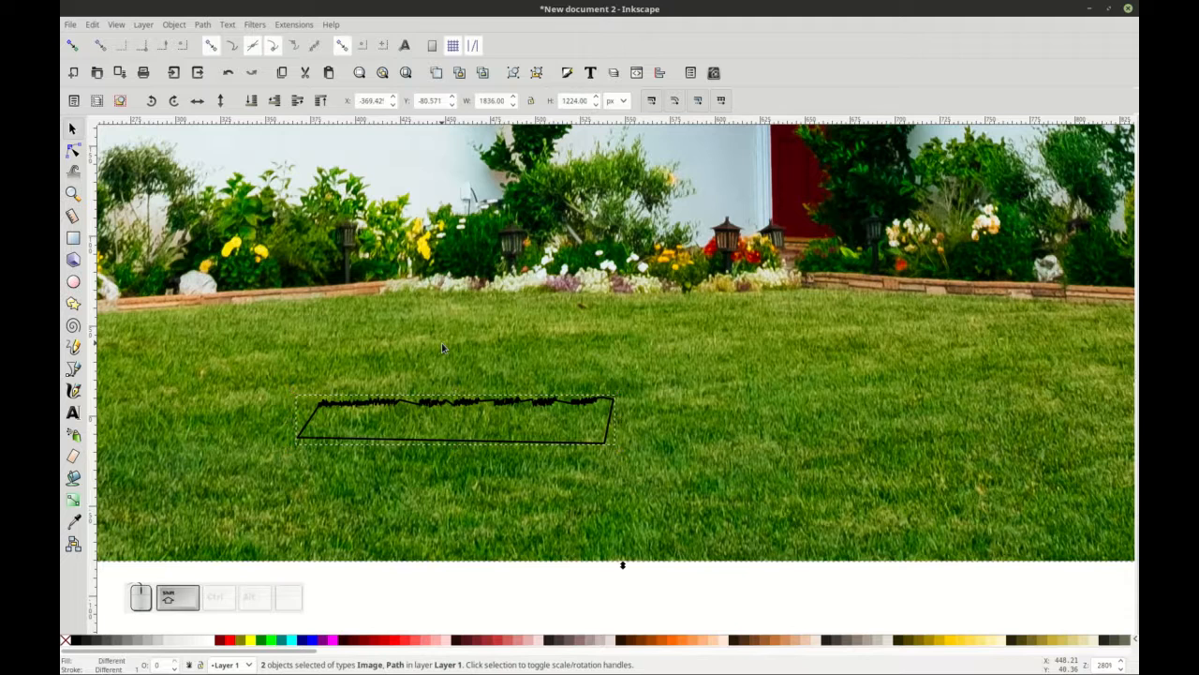
right_click(436, 422)
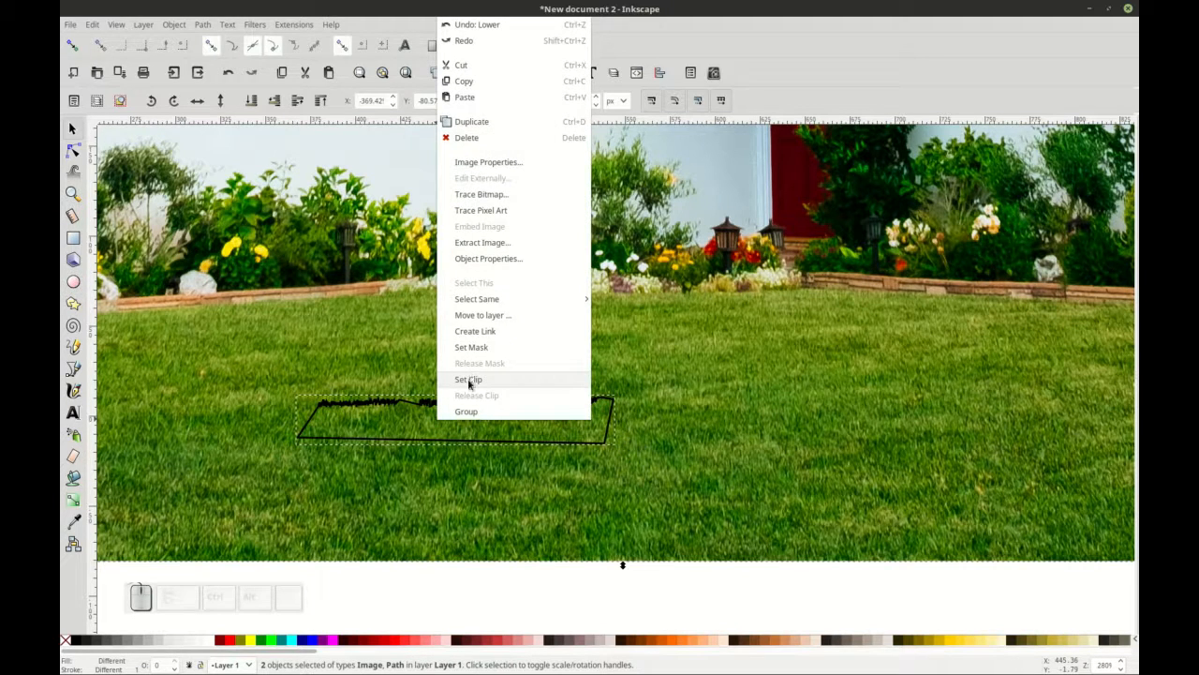
click(469, 380)
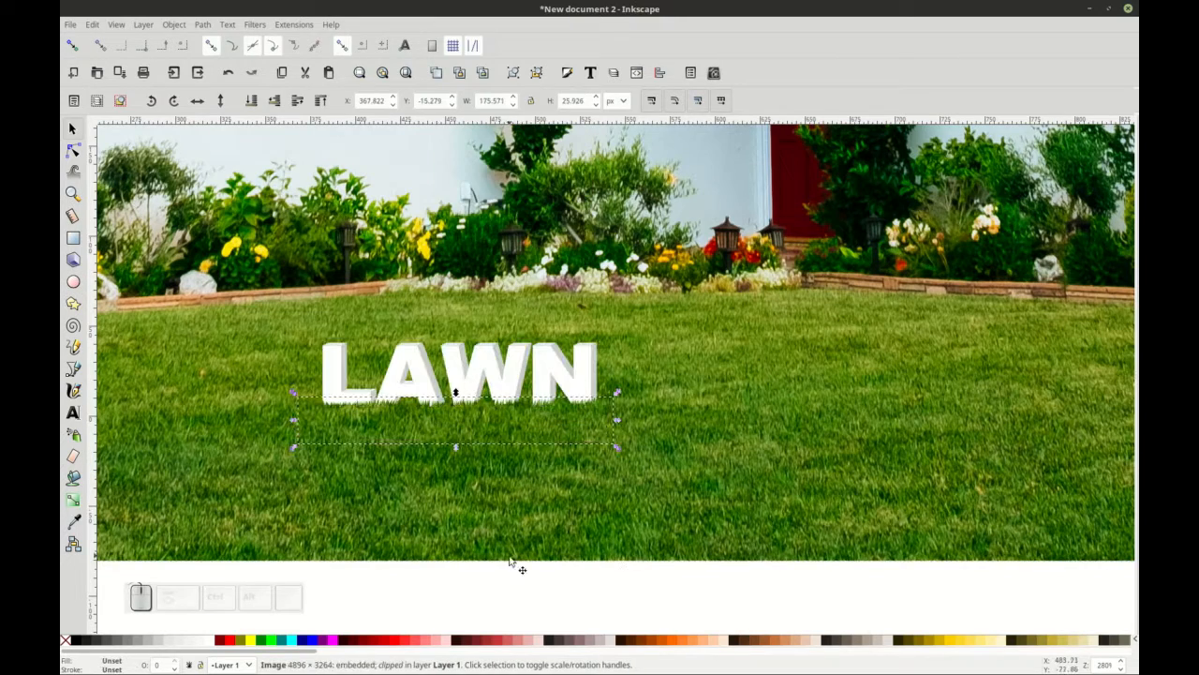
Examine how the clipped grass blades overlap the base of the LAWN letters.
ctrl+scroll(443, 418, up, 3)
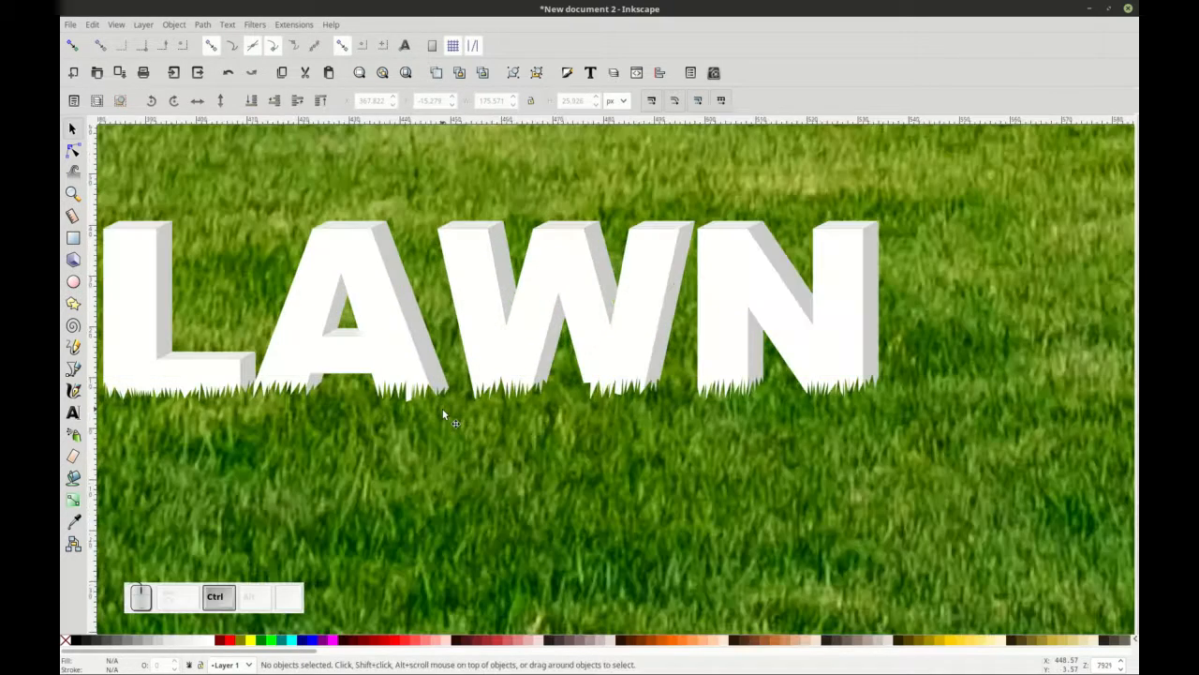
shift+scroll(444, 414, left, 3)
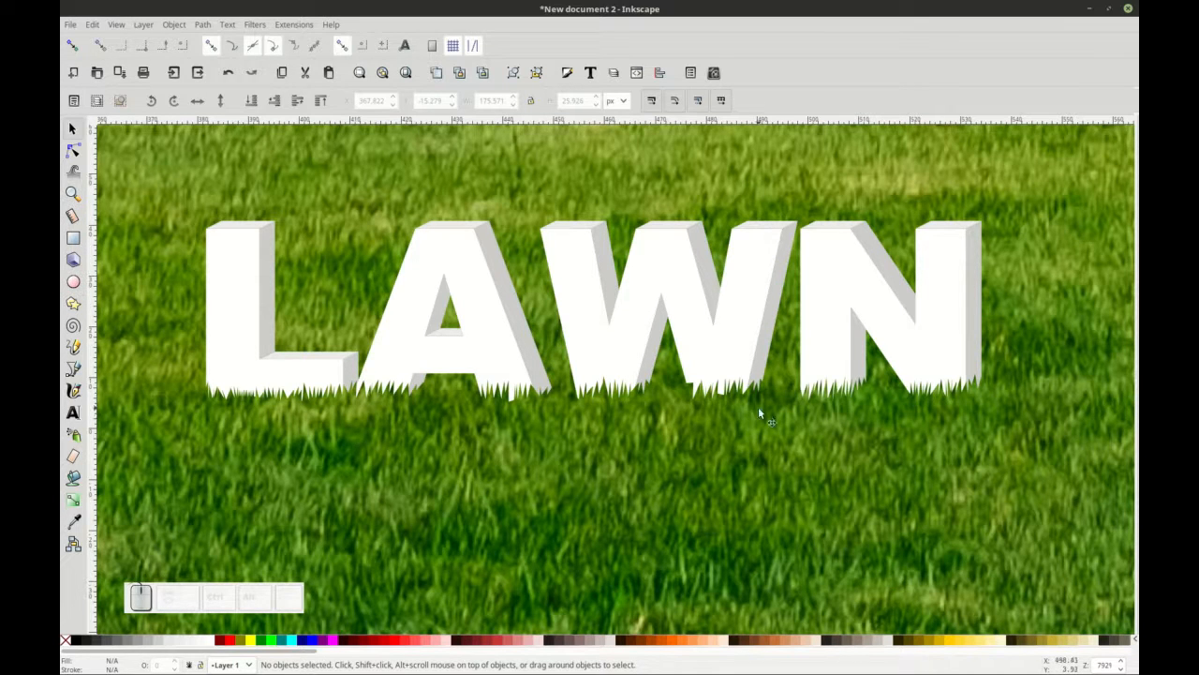
ctrl+scroll(777, 407, down, 2)
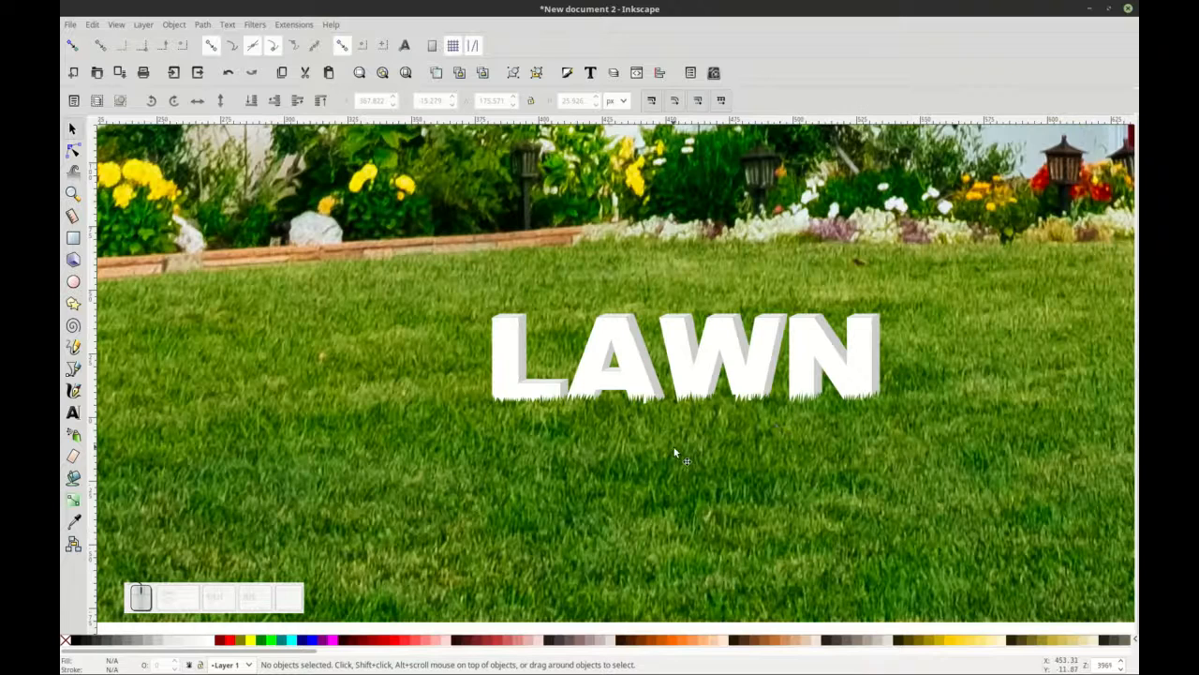
ctrl+scroll(646, 412, up, 1)
shift+scroll(490, 398, right, 1)
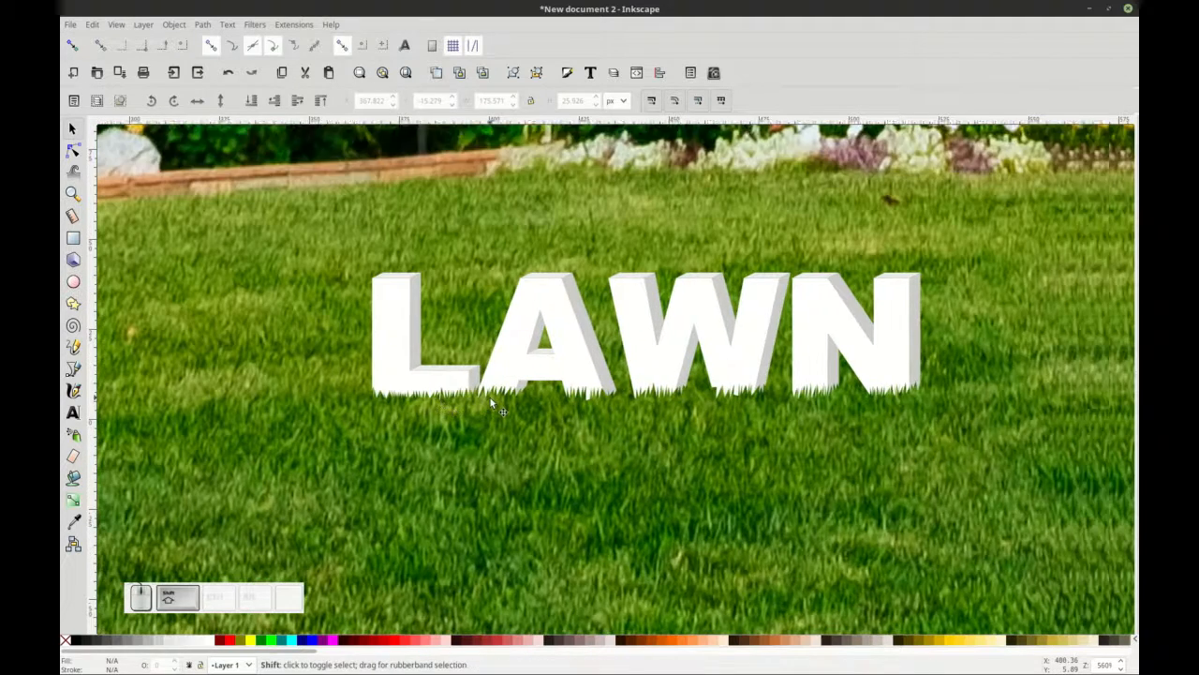
scroll(490, 403, down, 1)
scroll(476, 380, right, 1)
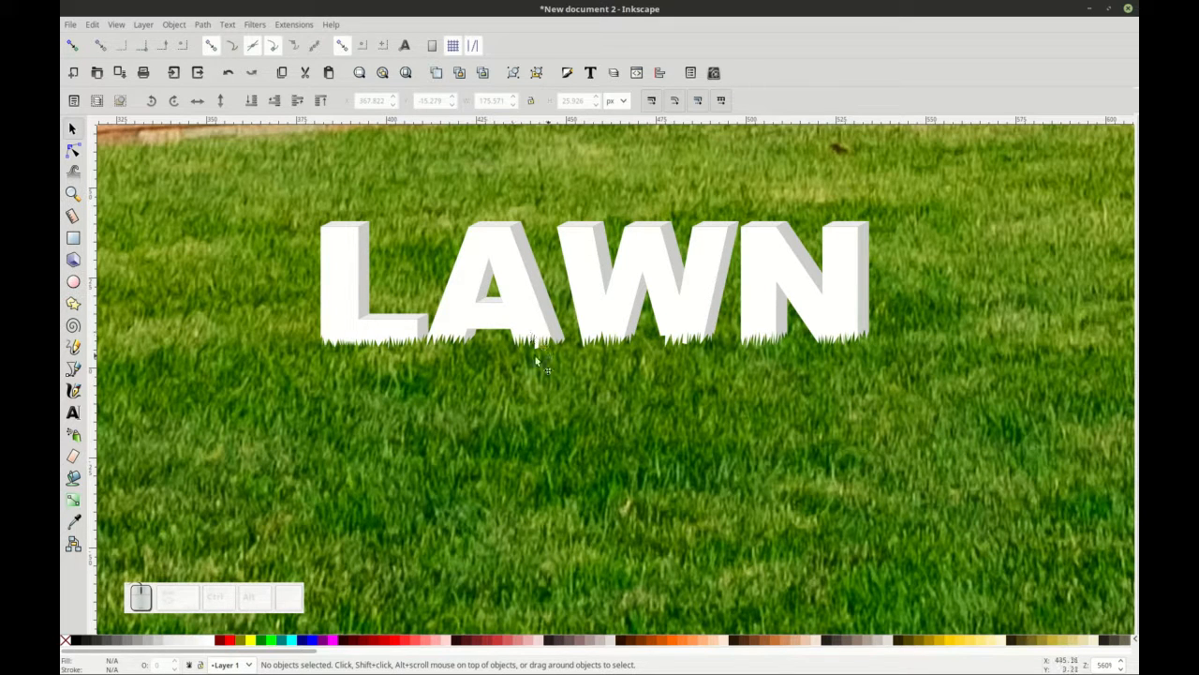
ctrl+scroll(391, 348, up, 2)
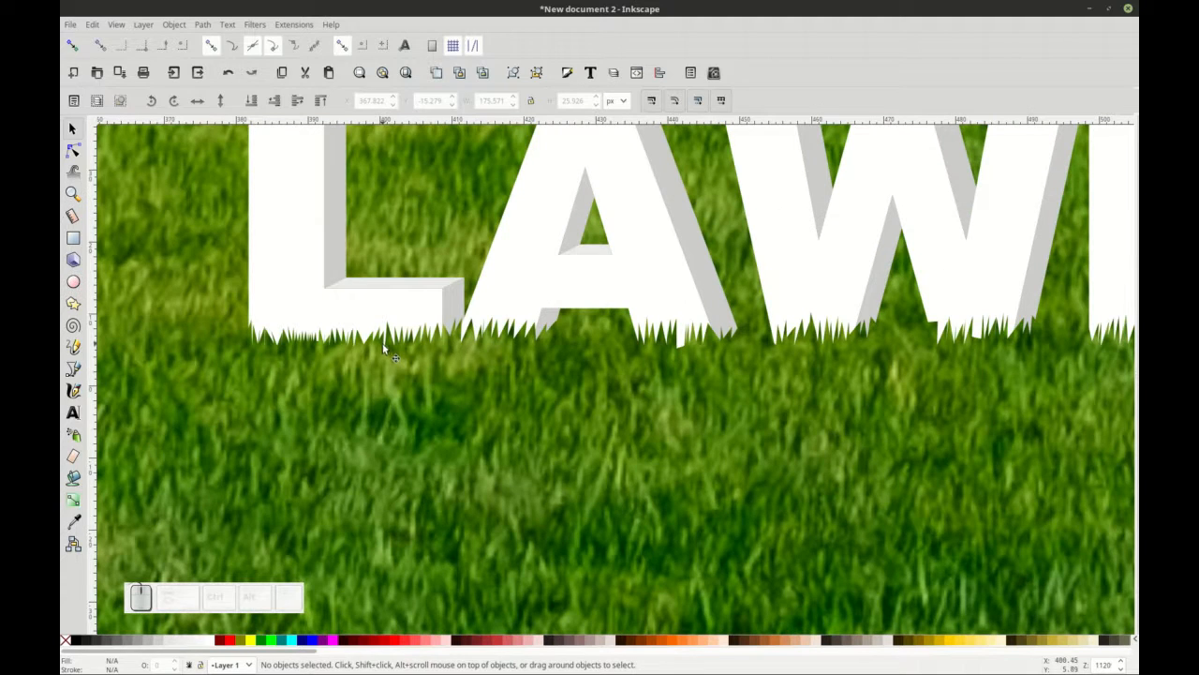
Duplicate the clipped grass image in place, undoing the trial move of the copy.
click(383, 353)
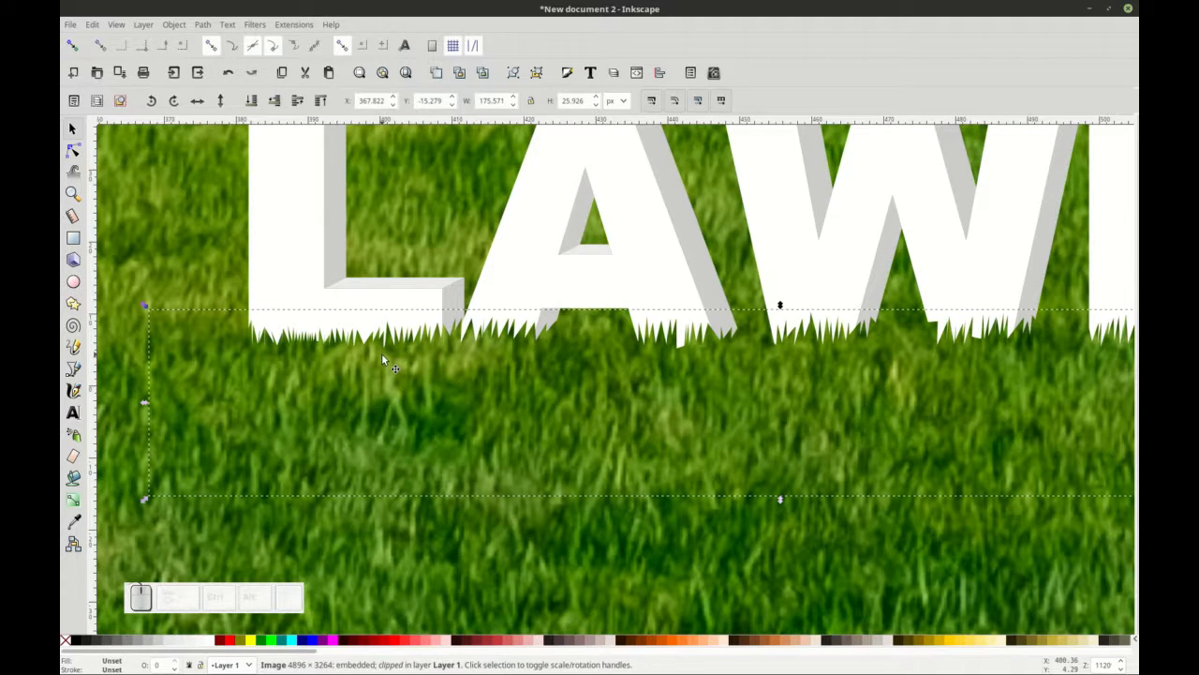
right_click(382, 354)
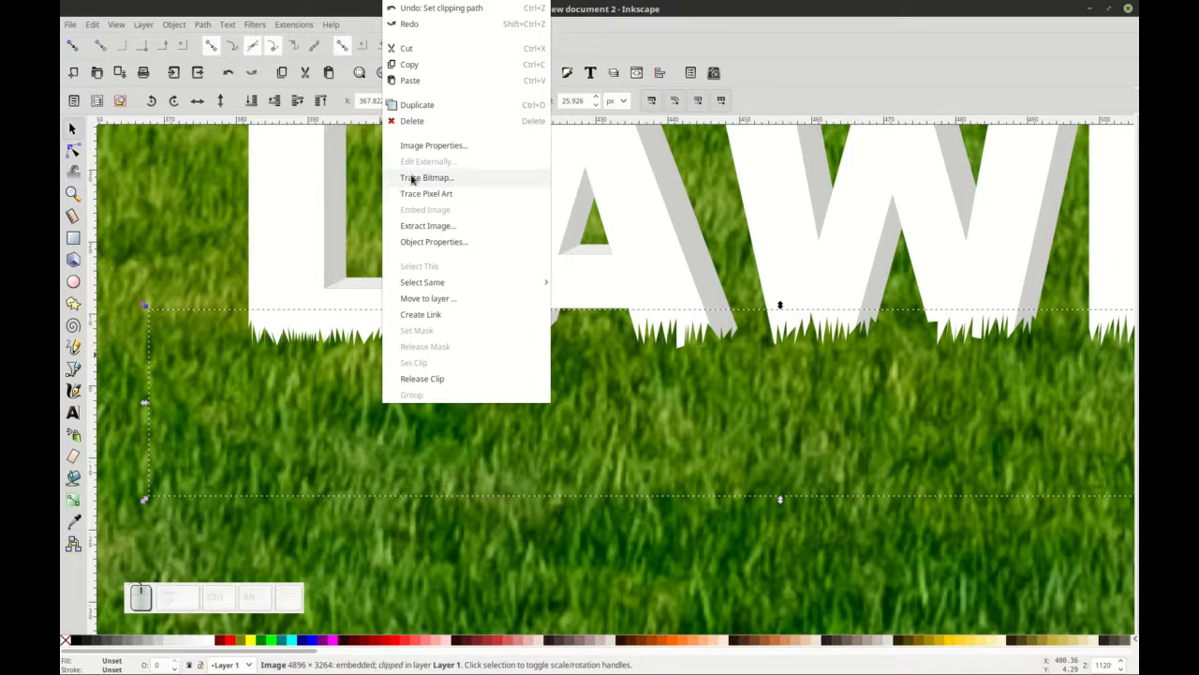
key(Escape)
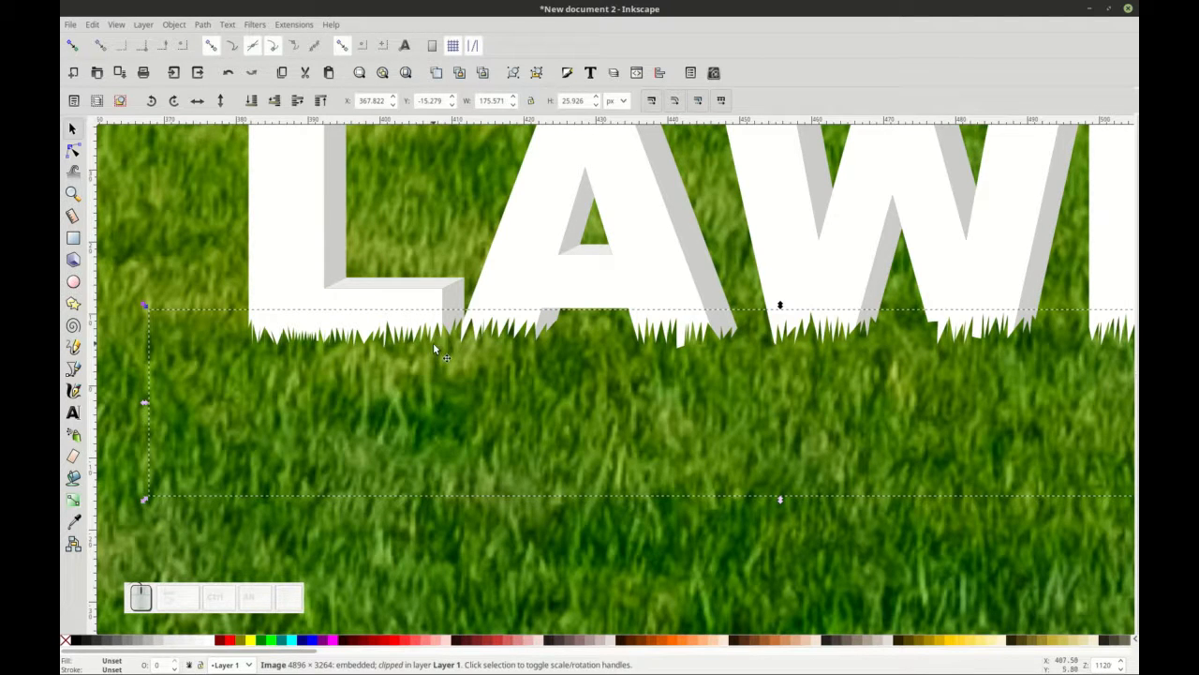
ctrl+scroll(476, 373, down, 3)
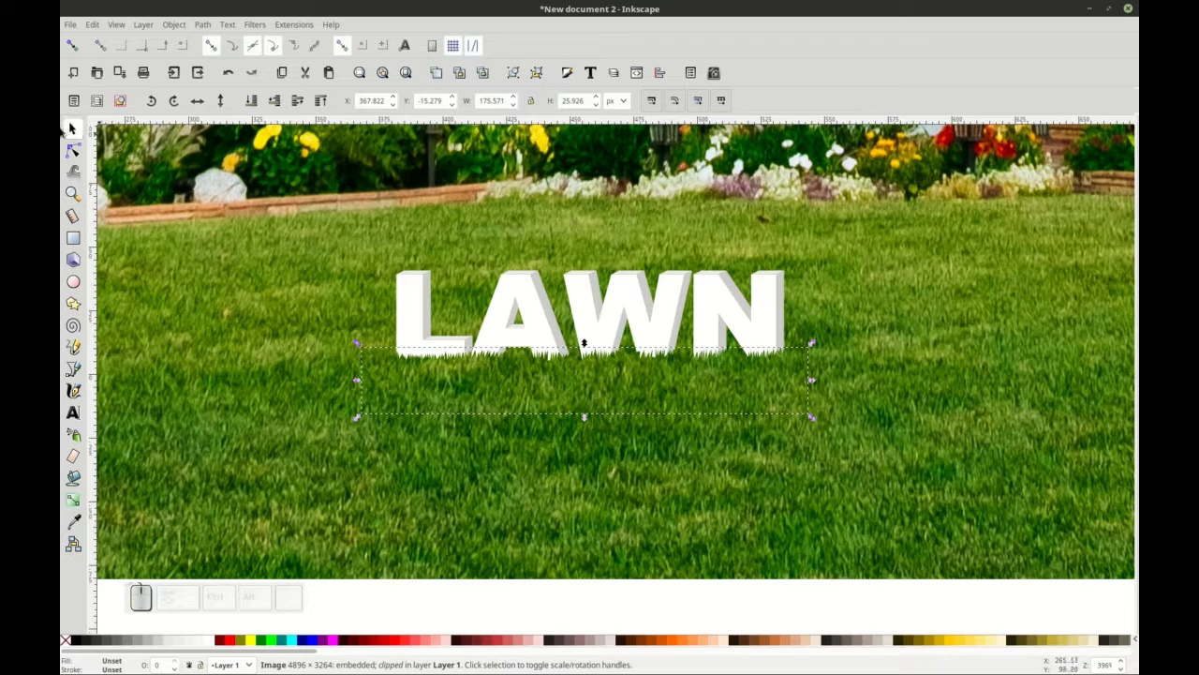
drag(417, 373, 464, 579)
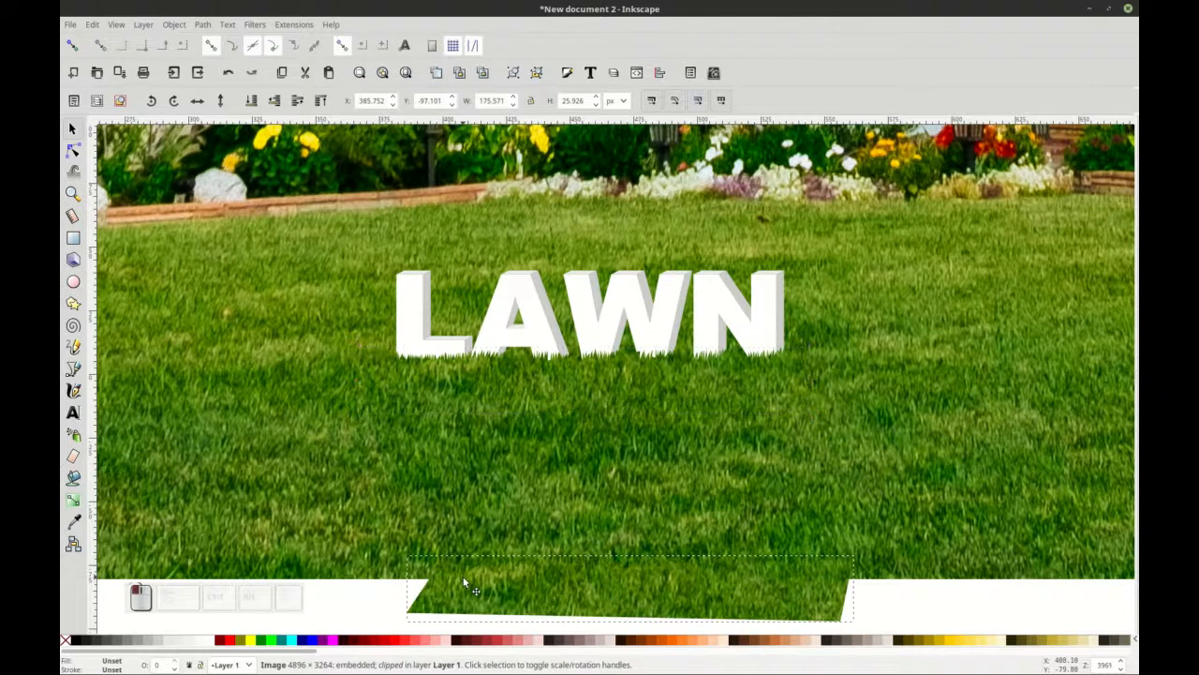
key(ctrl+z)
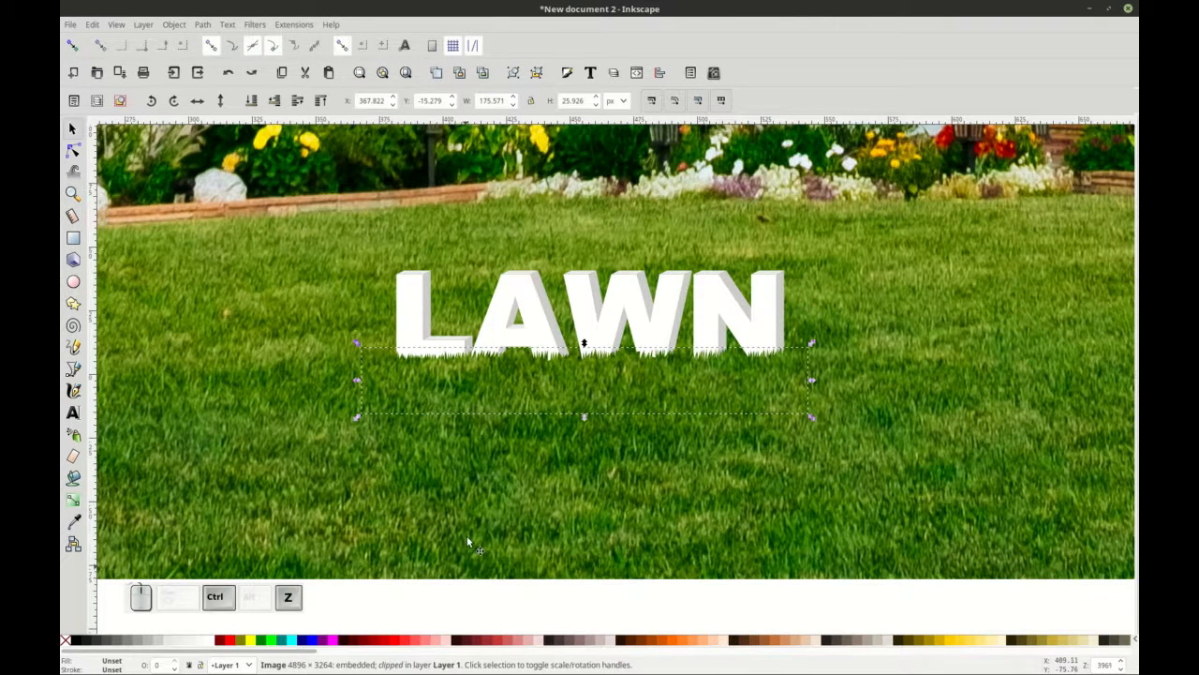
Release the clip of the duplicated grass image and delete the freed photo copy, keeping only the jagged path.
right_click(514, 377)
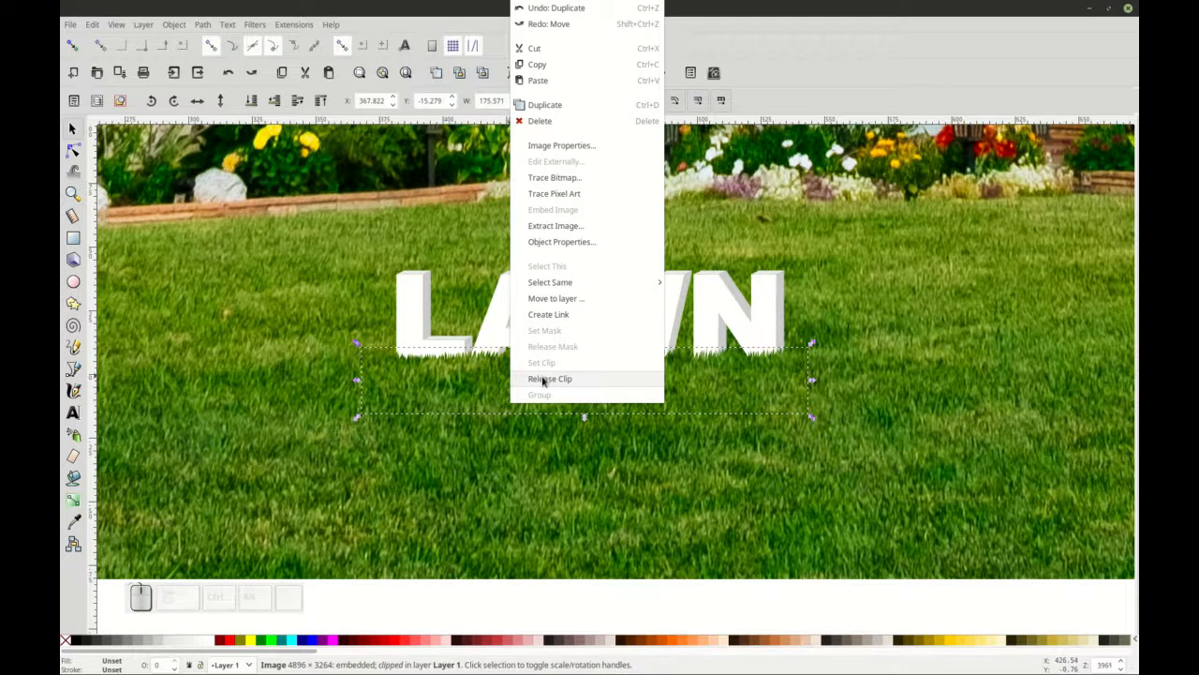
click(542, 379)
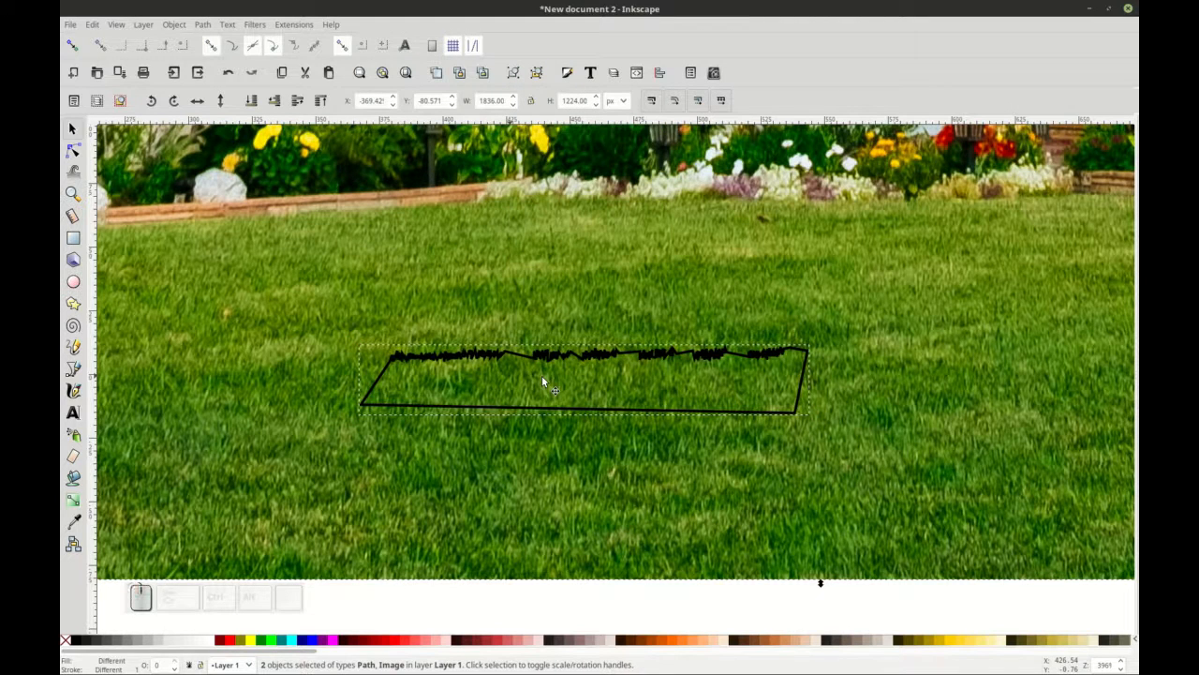
click(363, 610)
click(356, 294)
key(End)
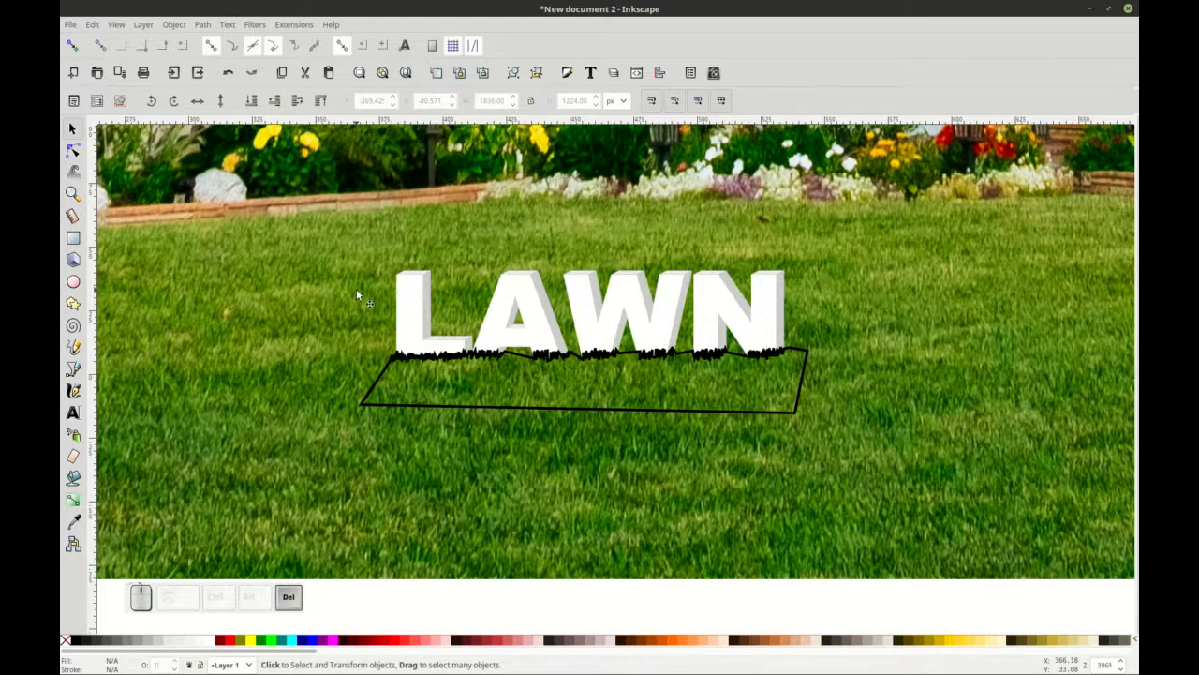
Fill the jagged grass-edge path with light gray and remove its stroke.
click(546, 360)
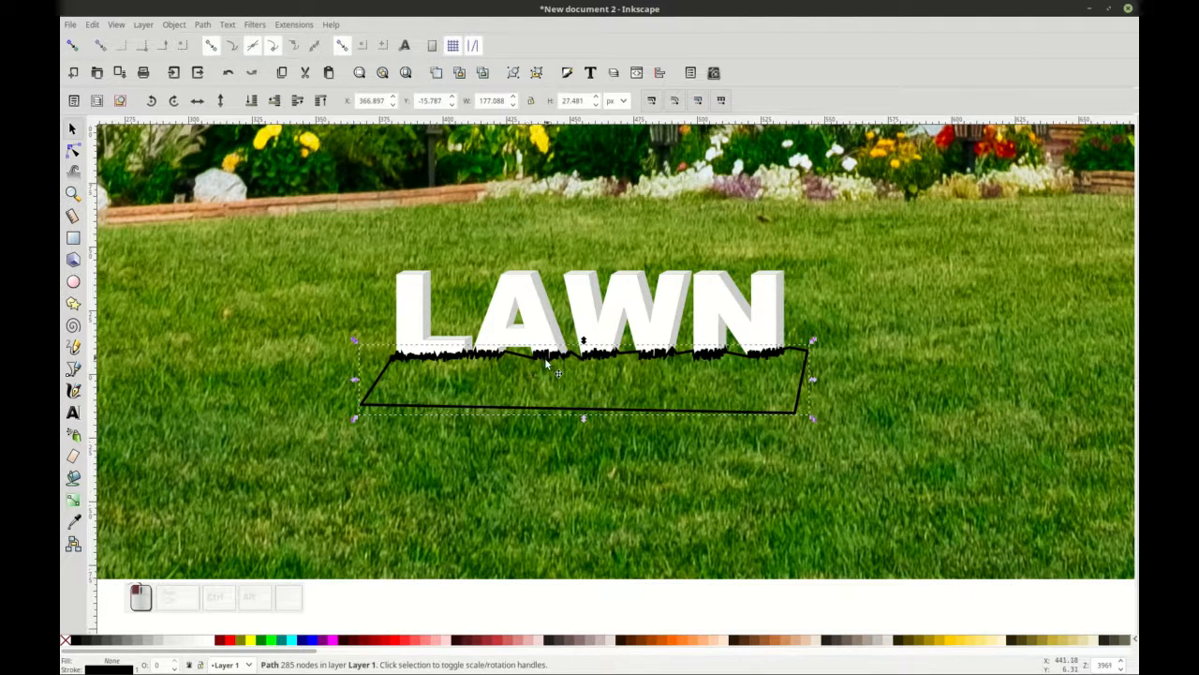
click(150, 643)
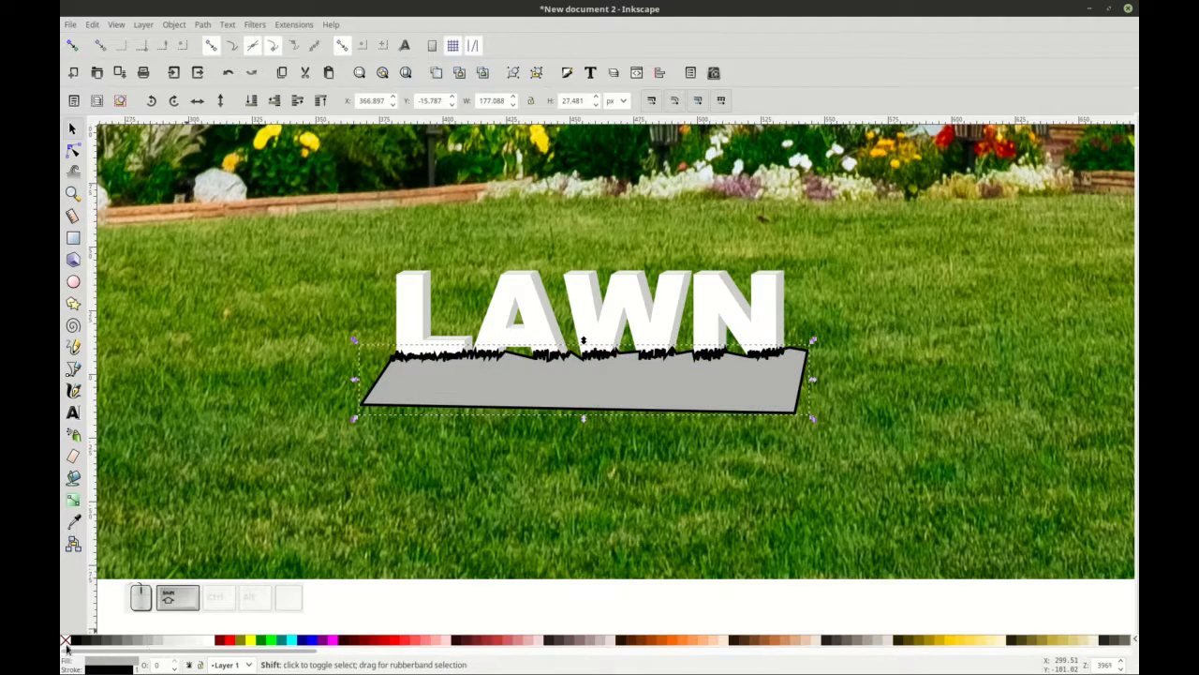
shift+click(65, 643)
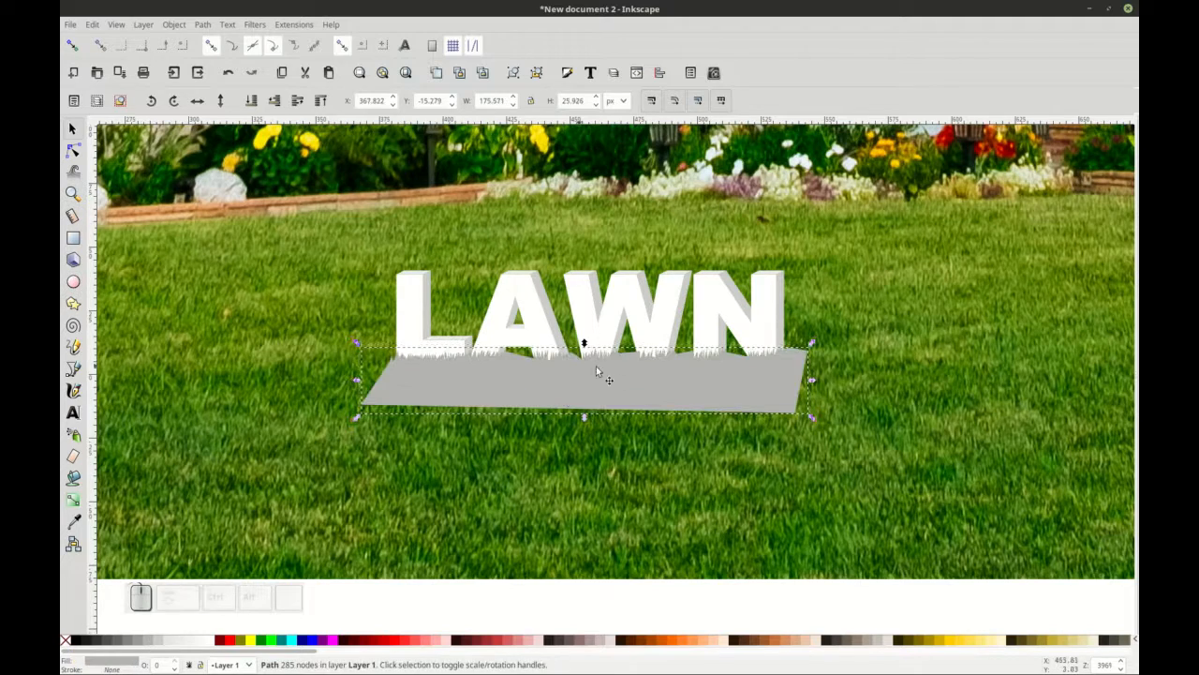
ctrl+scroll(609, 366, up, 2)
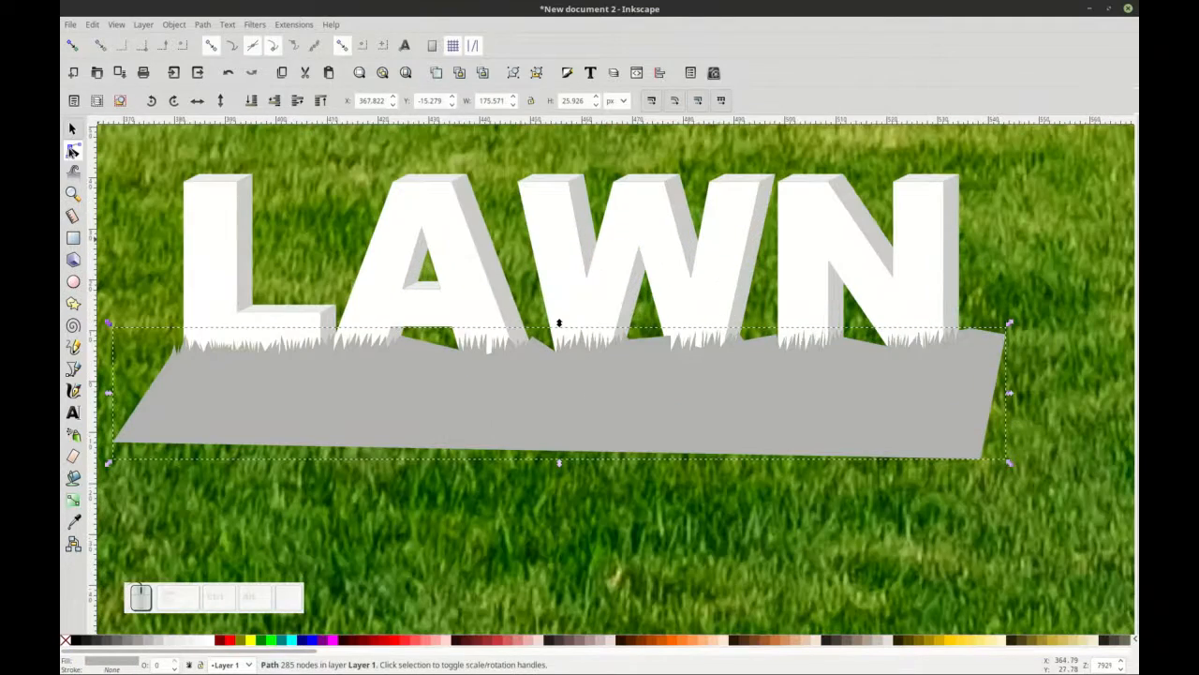
click(73, 150)
drag(140, 312, 633, 388)
key(Escape)
key(Escape)
drag(138, 289, 1006, 408)
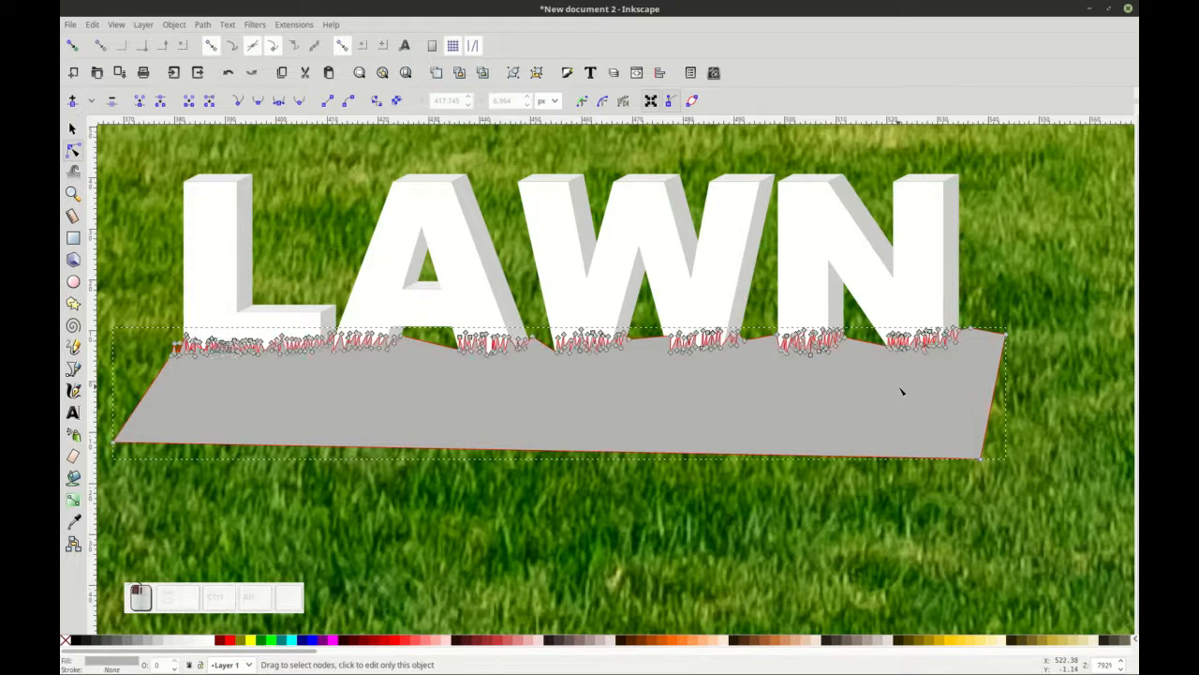
drag(126, 292, 1074, 379)
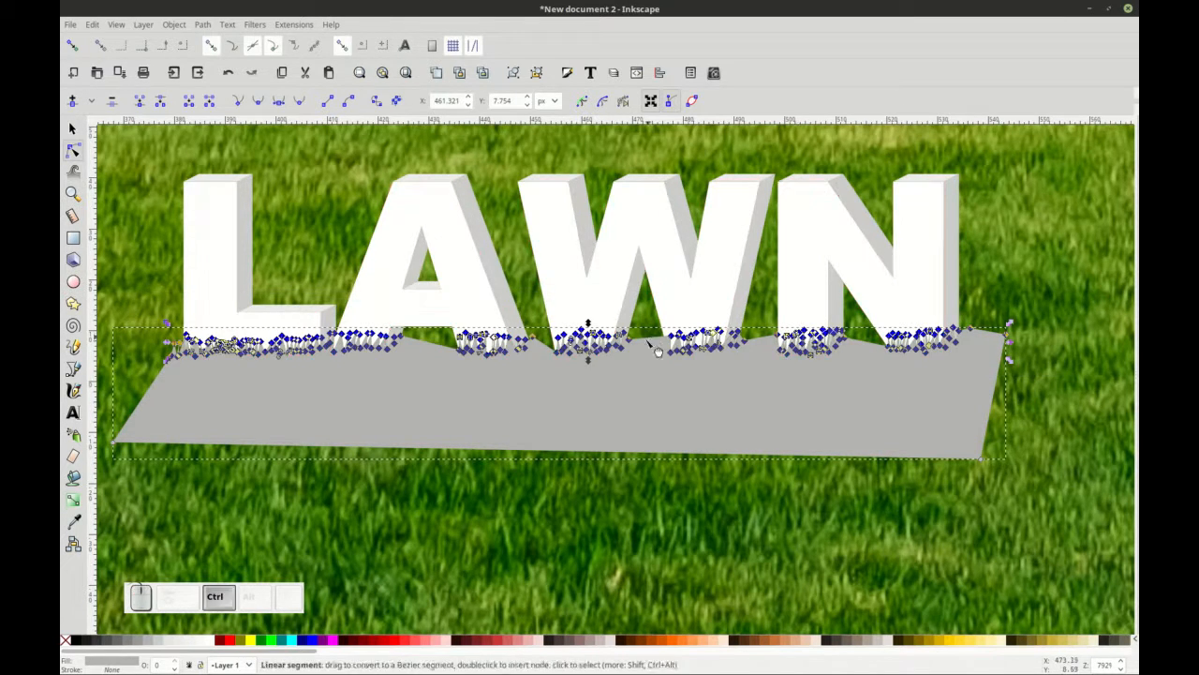
ctrl+scroll(714, 341, up, 5)
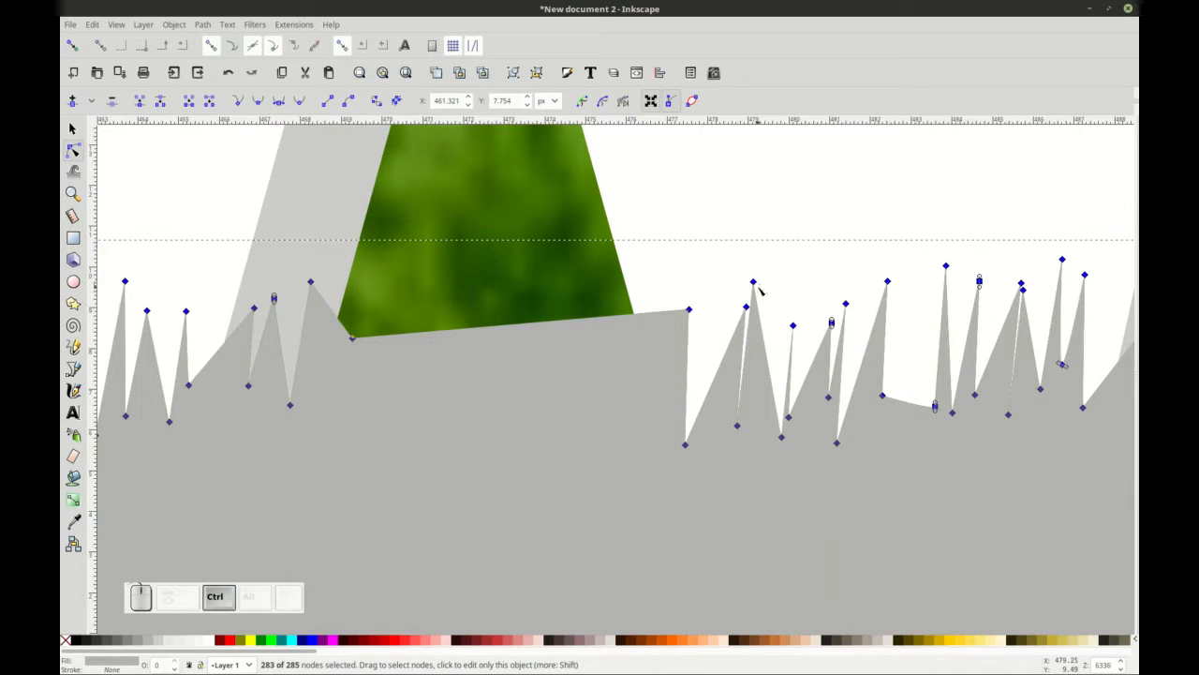
ctrl+scroll(755, 287, up, 2)
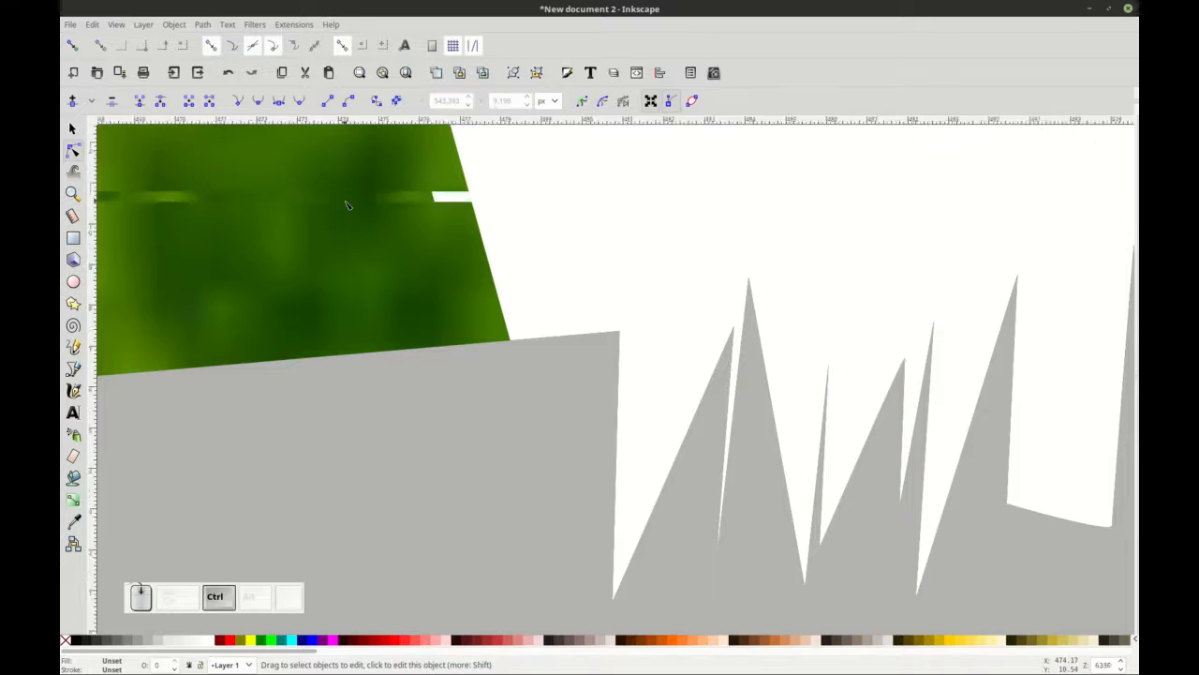
ctrl+scroll(475, 326, down, 3)
key(s)
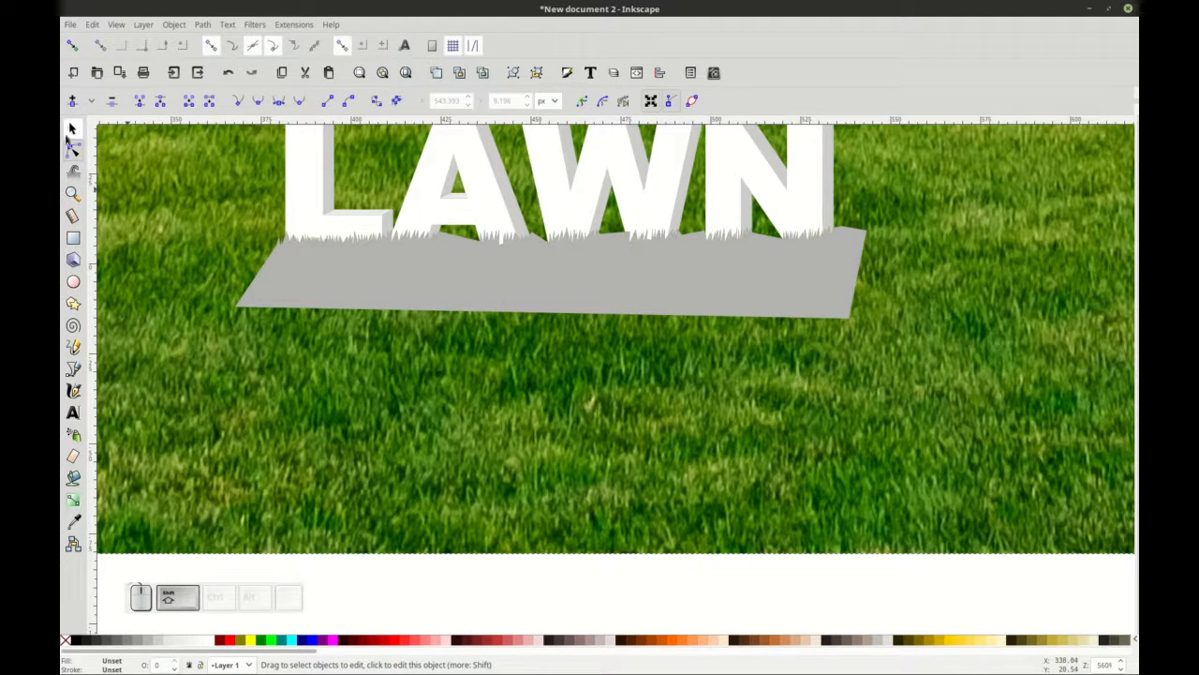
Duplicate the gray jagged shape, fill the copy with magenta, and place it one step behind the original.
click(422, 270)
key(ctrl+d)
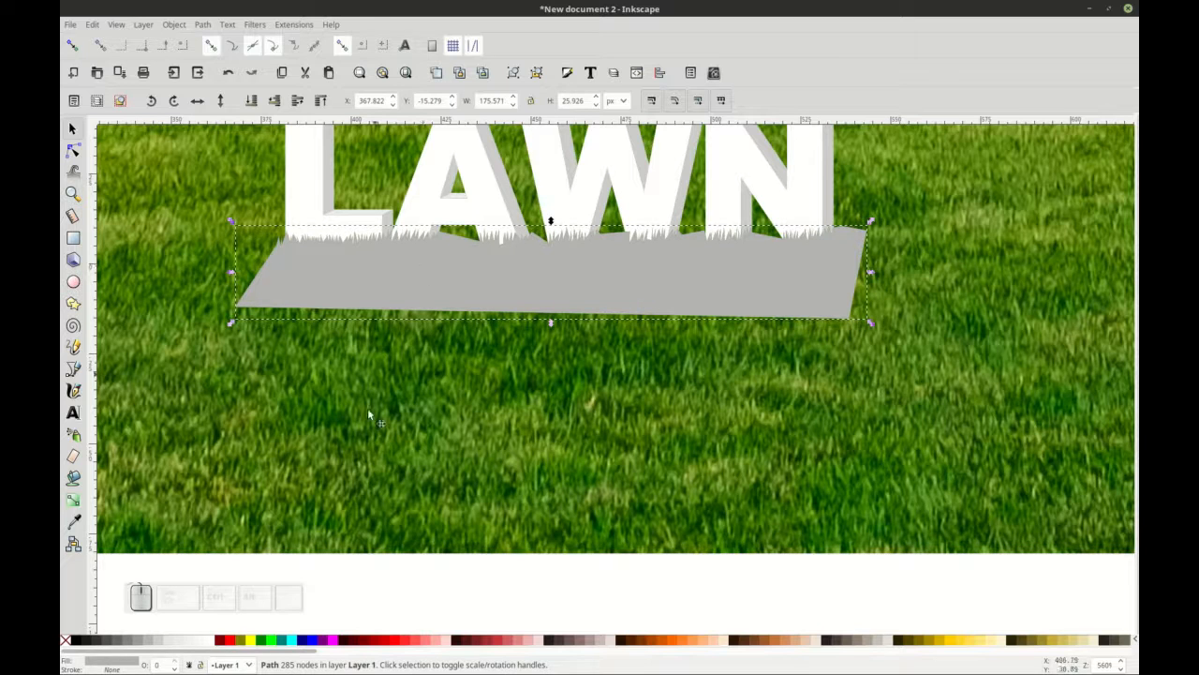
click(332, 640)
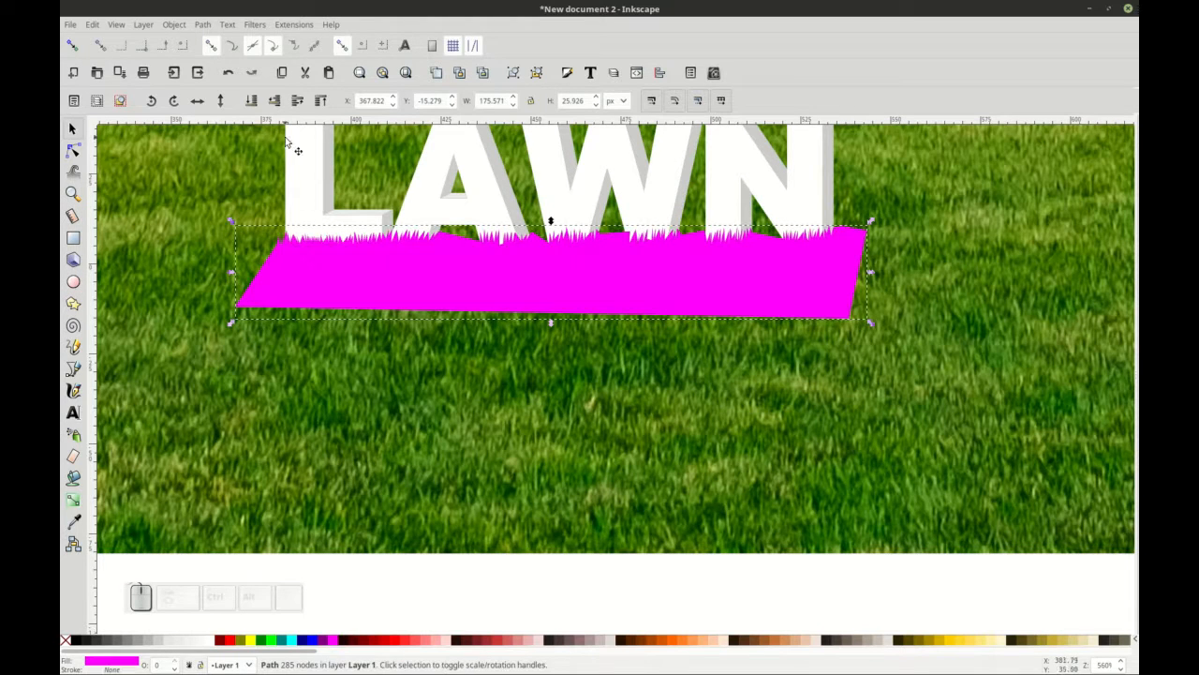
click(275, 101)
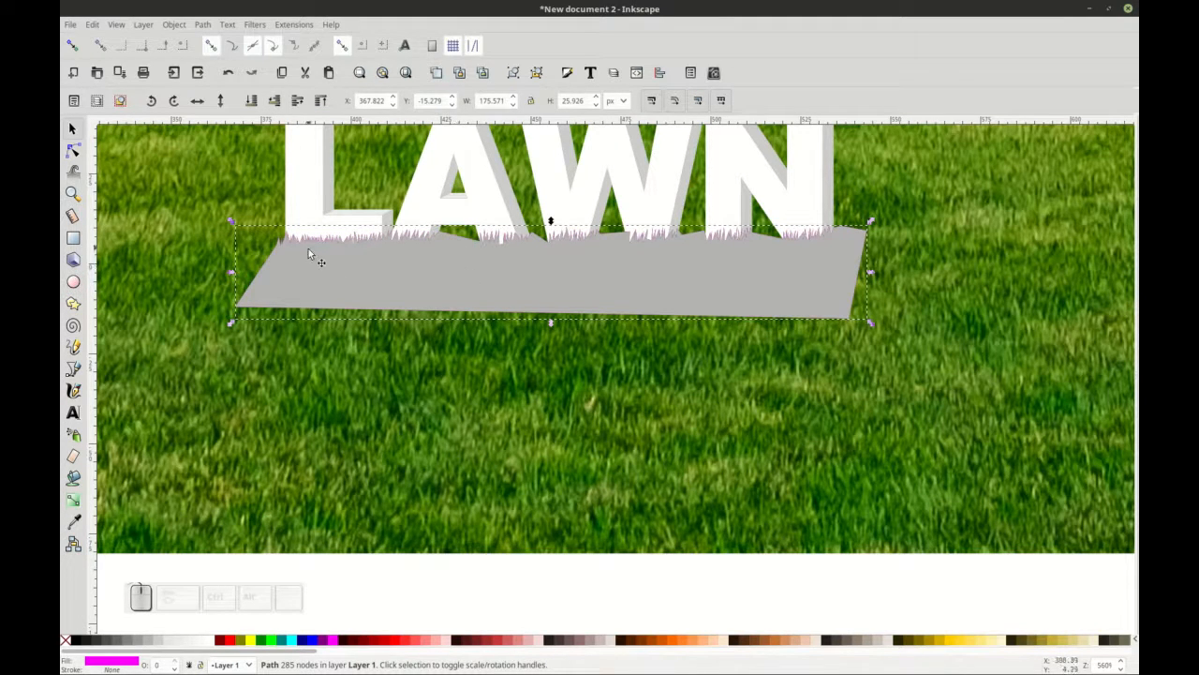
Select the jagged upper-edge nodes of the magenta shape and move them straight up by about 0.87 px.
click(75, 152)
drag(216, 199, 926, 281)
scroll(581, 224, up, 6)
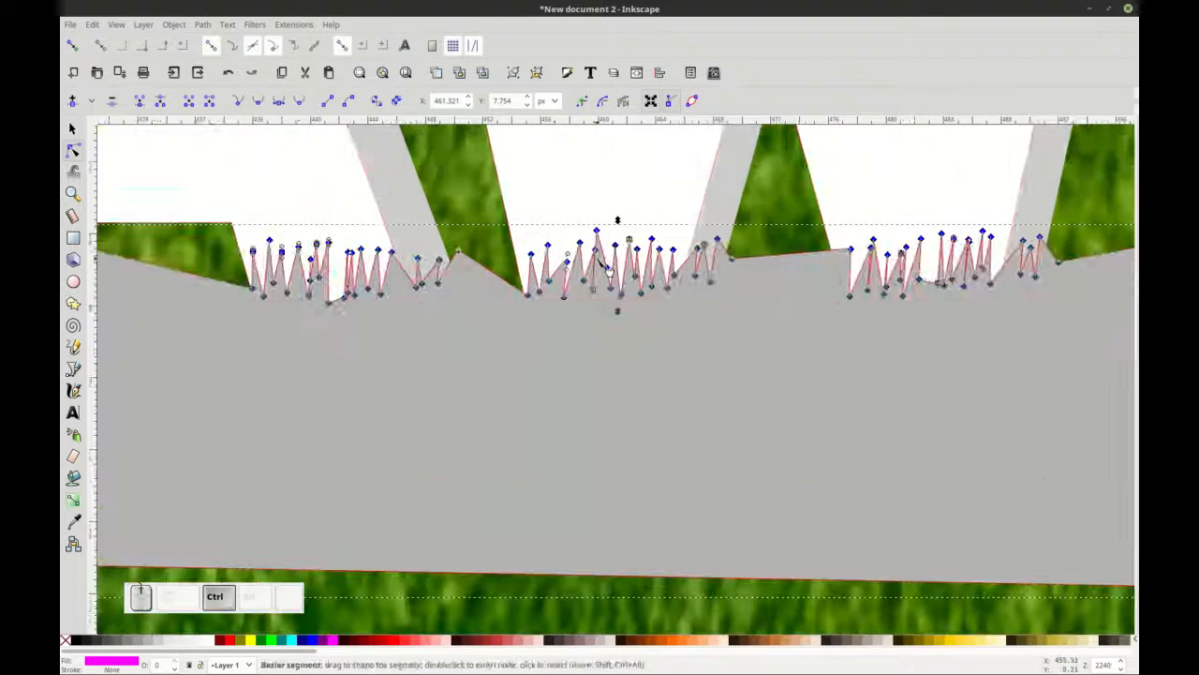
scroll(581, 223, up, 2)
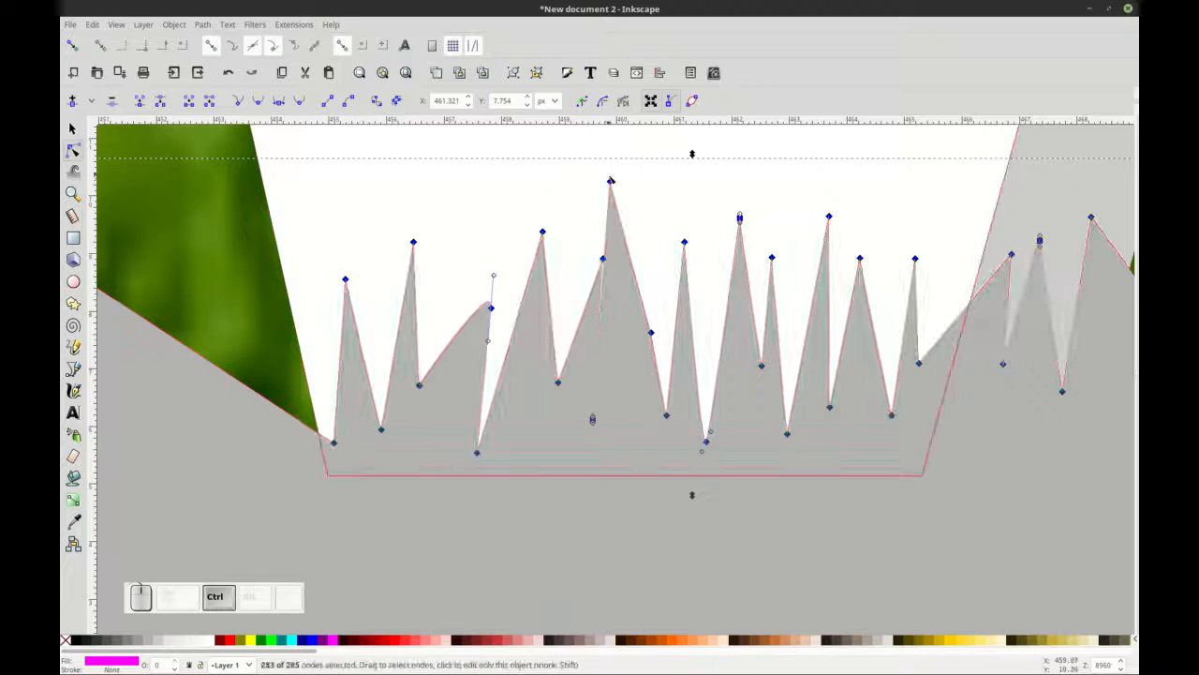
drag(611, 178, 613, 134)
scroll(609, 203, down, 2)
scroll(609, 208, down, 3)
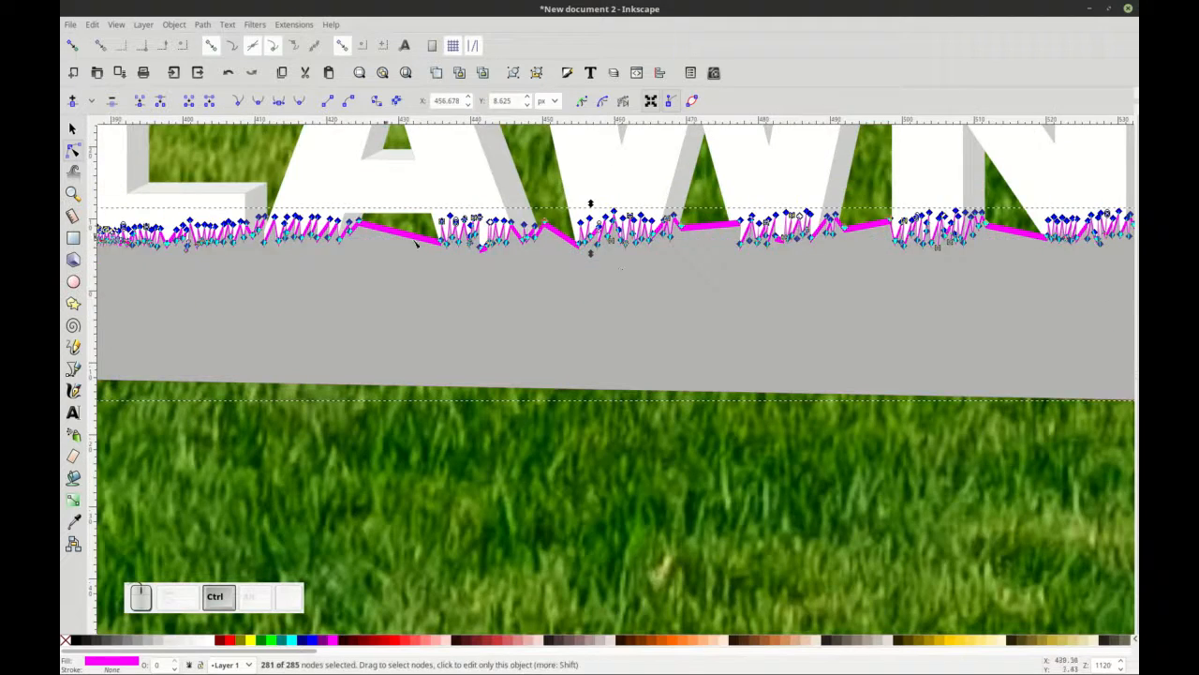
scroll(594, 249, down, 4)
scroll(538, 278, up, 4)
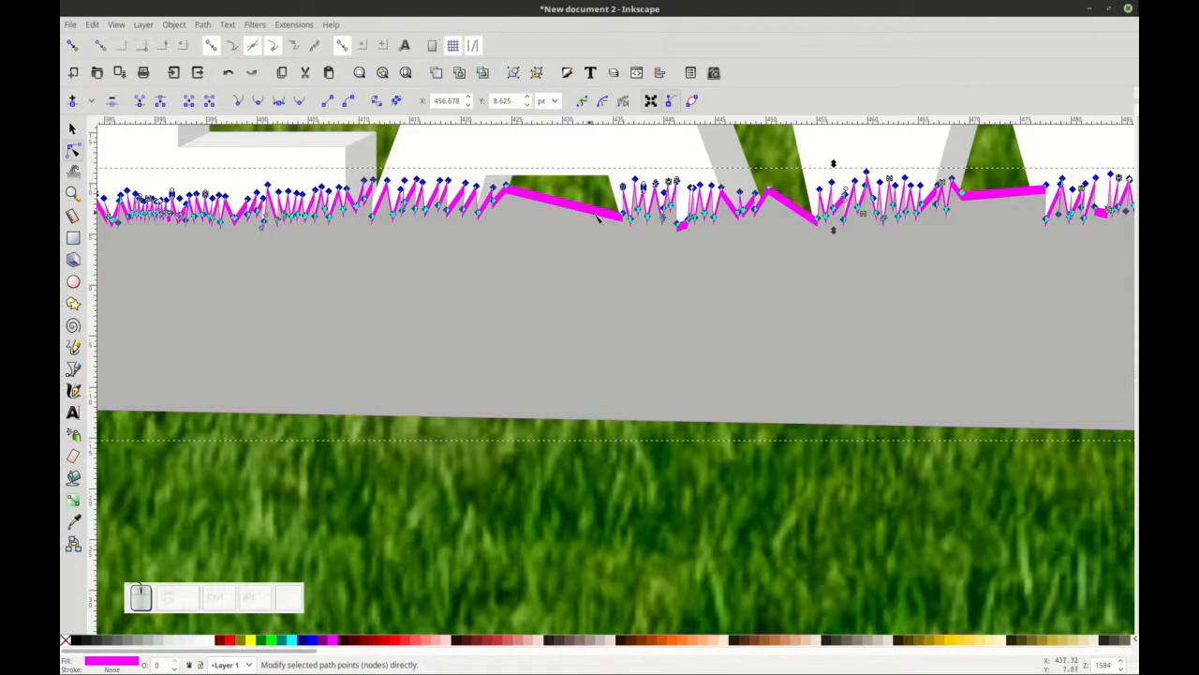
scroll(597, 225, down, 1)
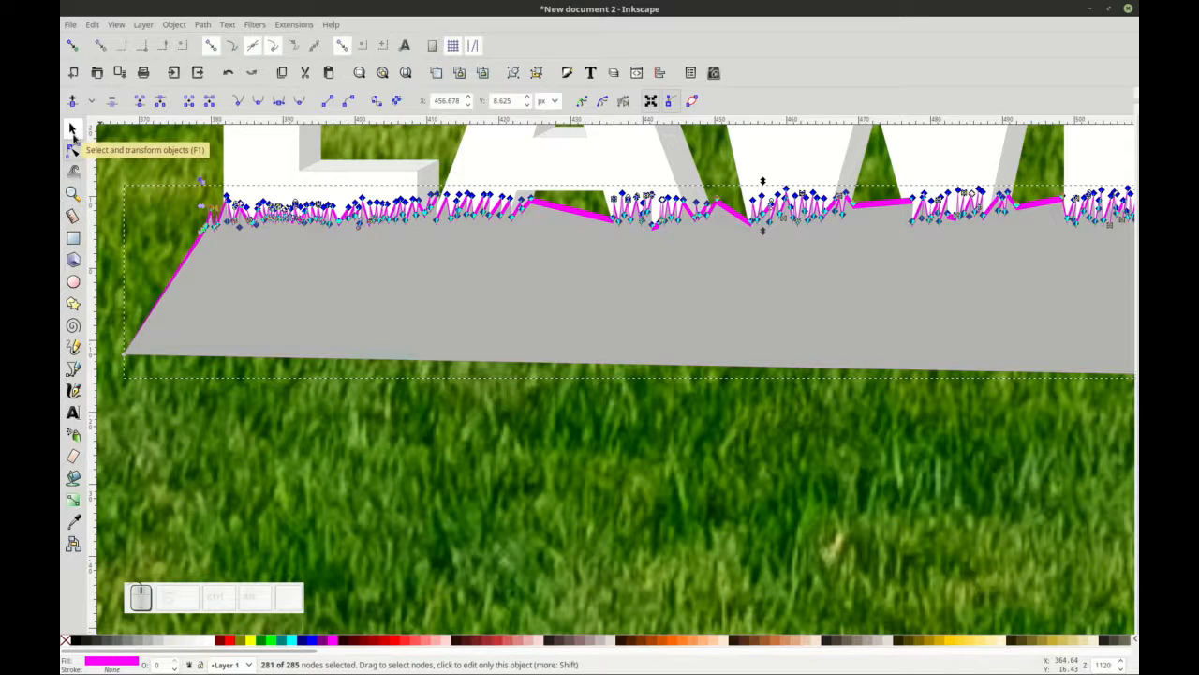
click(74, 136)
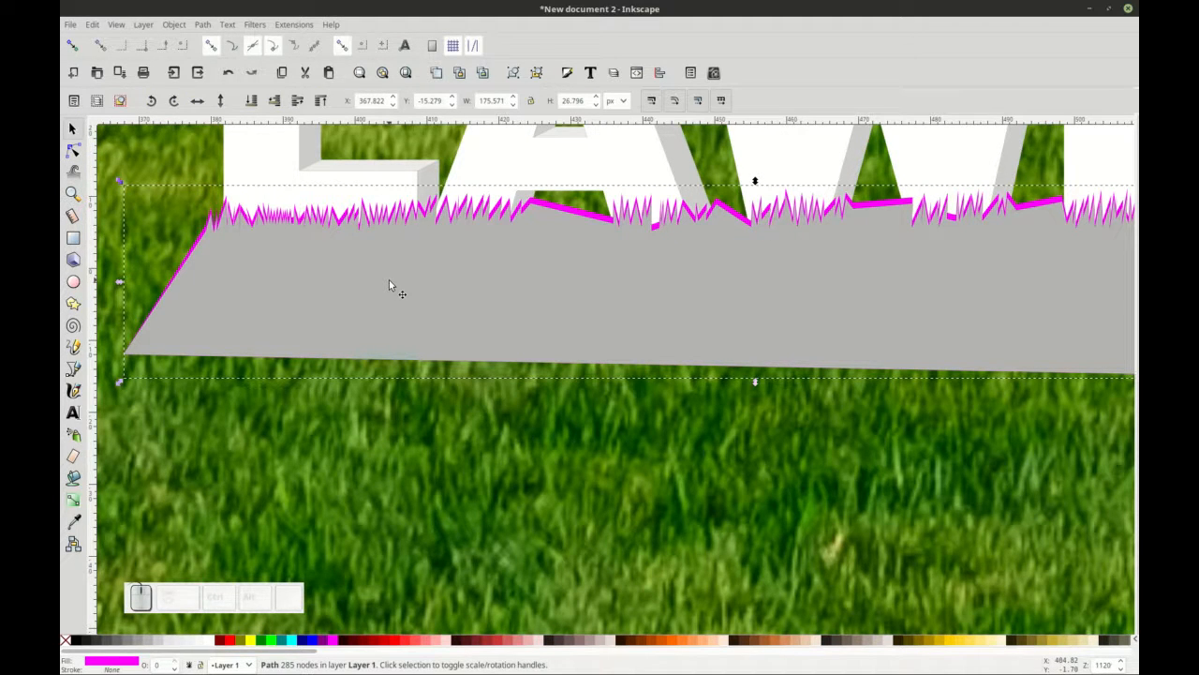
key(shift)
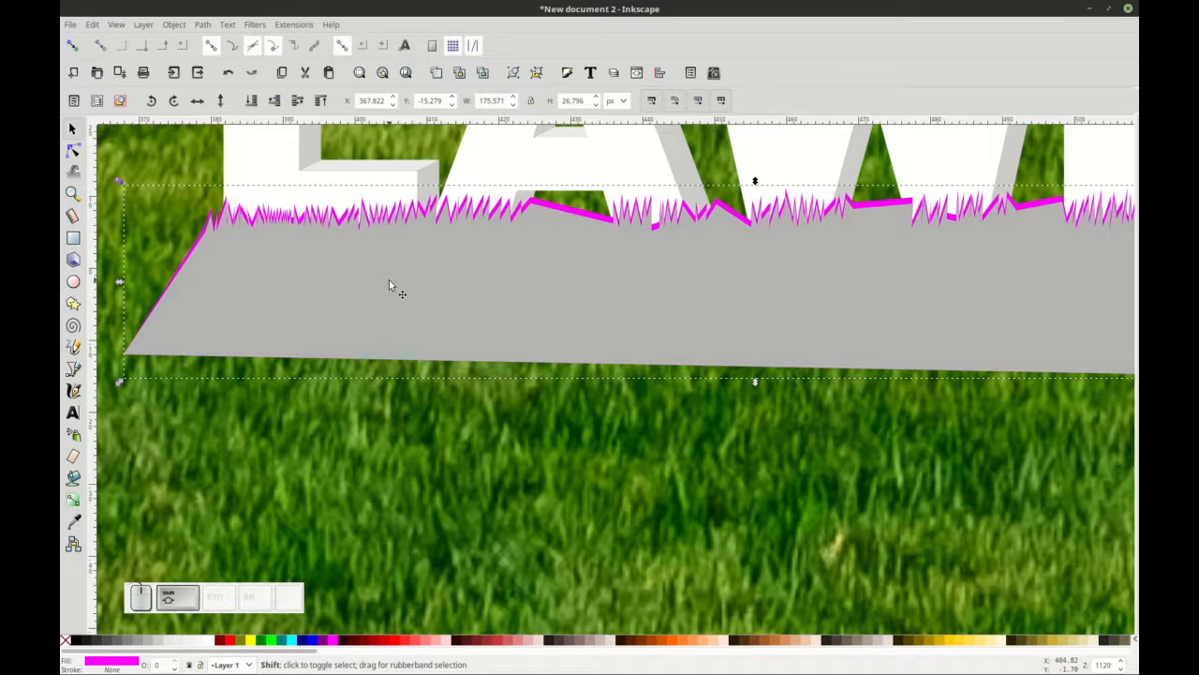
shift+click(389, 280)
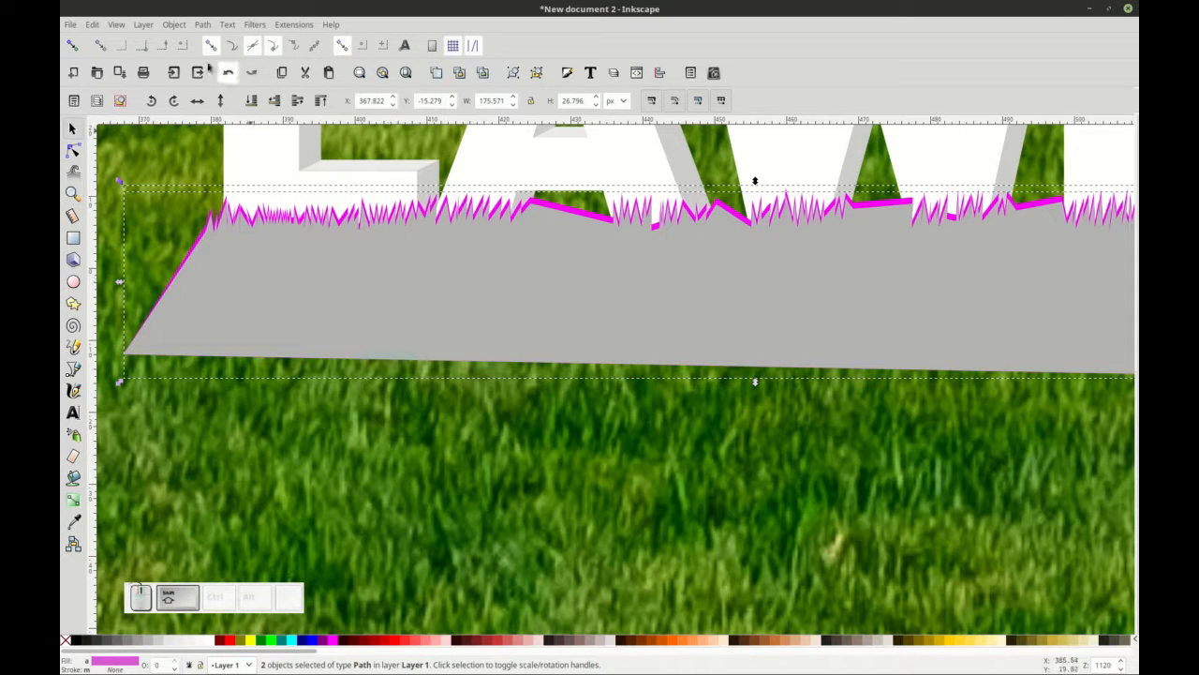
click(204, 25)
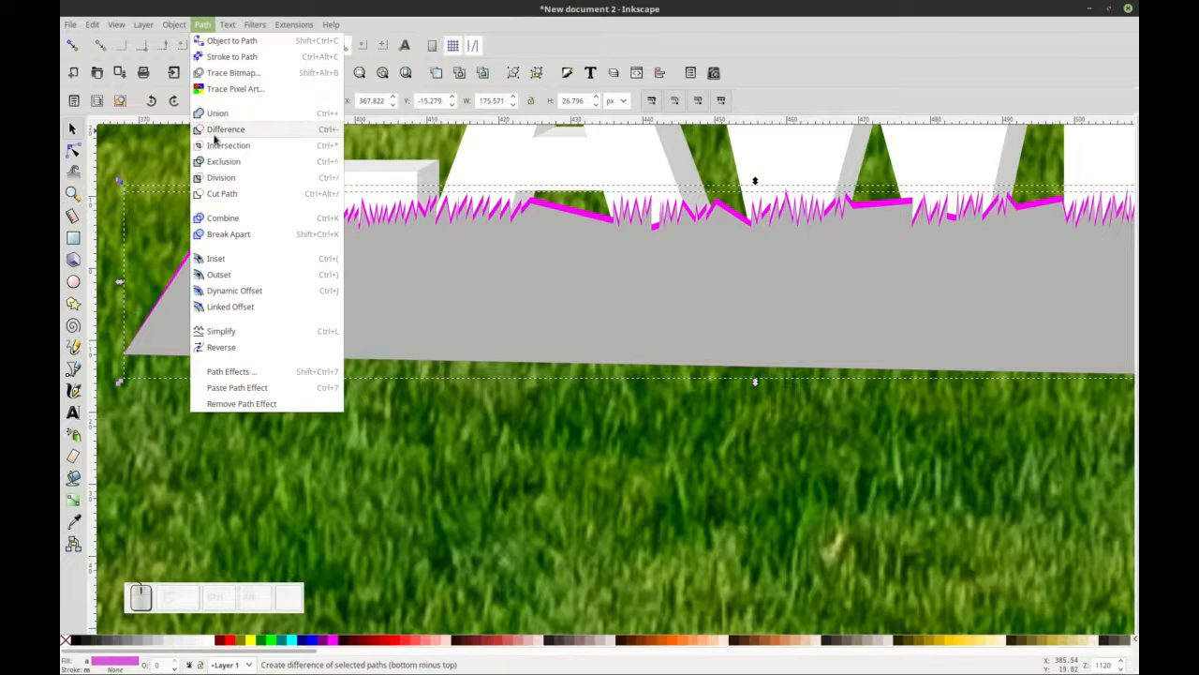
click(215, 139)
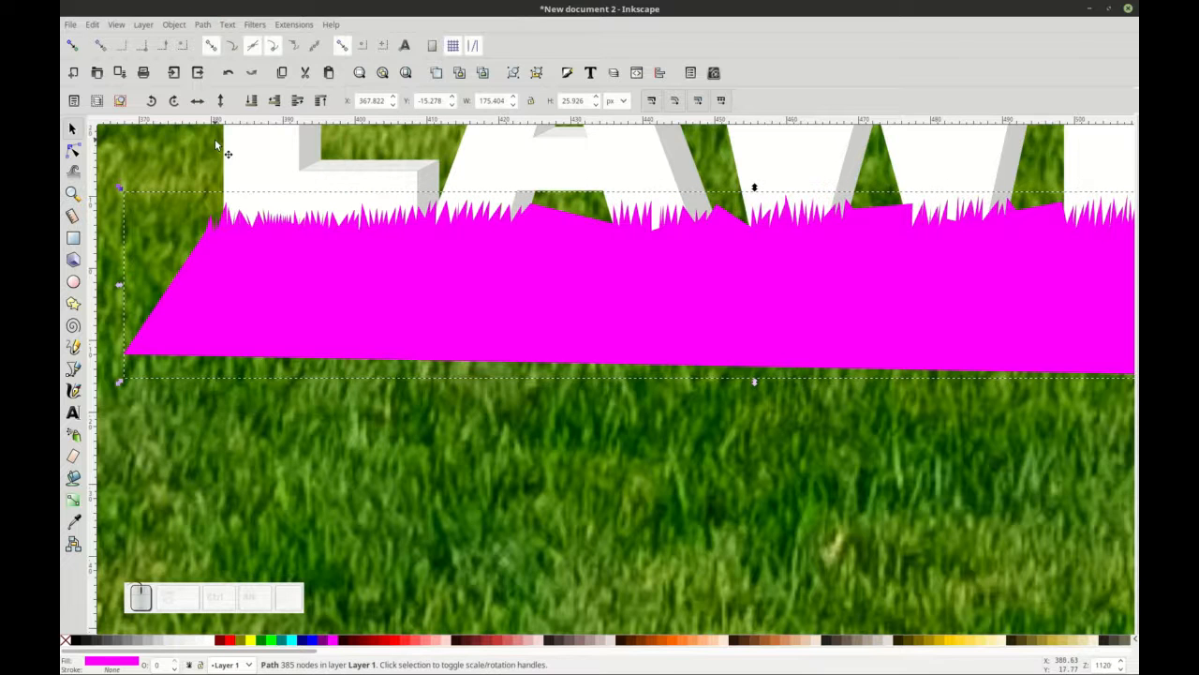
key(ctrl+z)
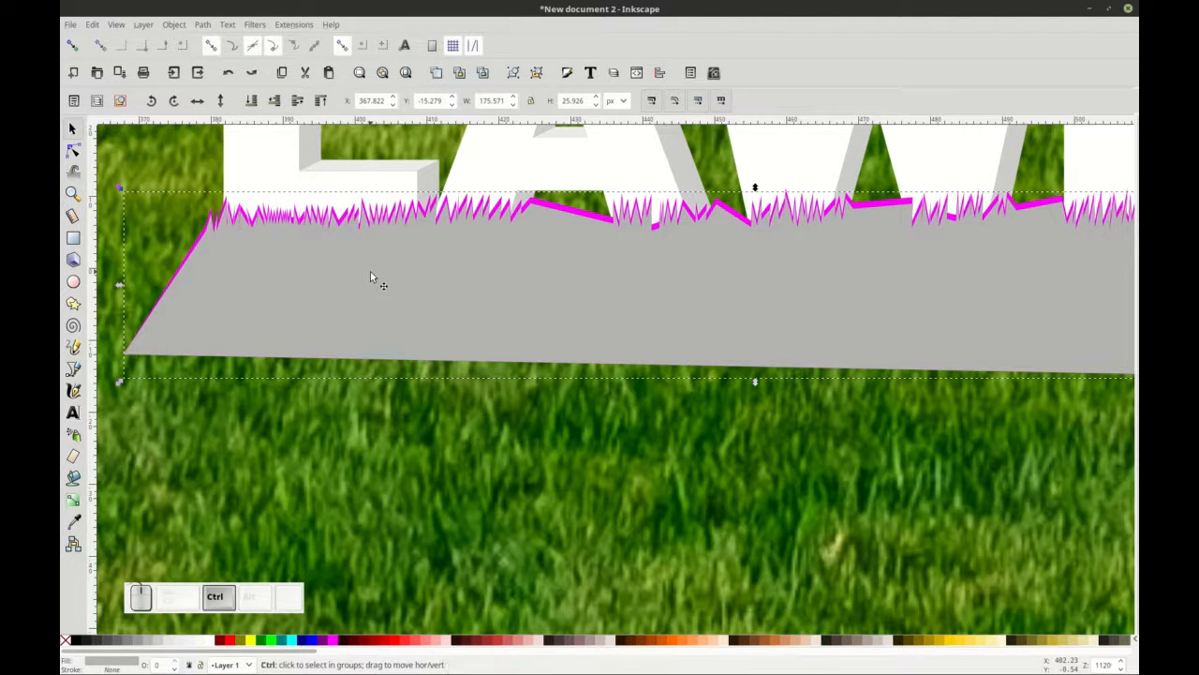
Subtract the gray jagged shape from the magenta shape behind it using Difference, keeping only the thin jagged strip.
ctrl+alt+click(370, 272)
alt+shift+click(370, 272)
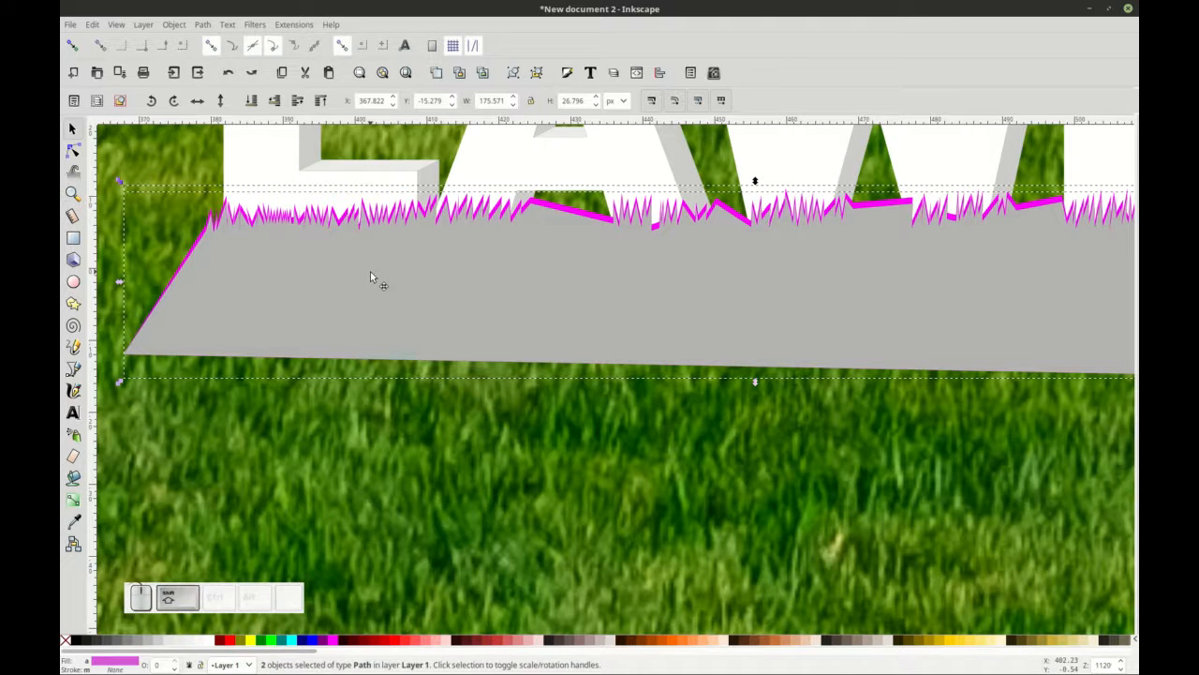
click(204, 26)
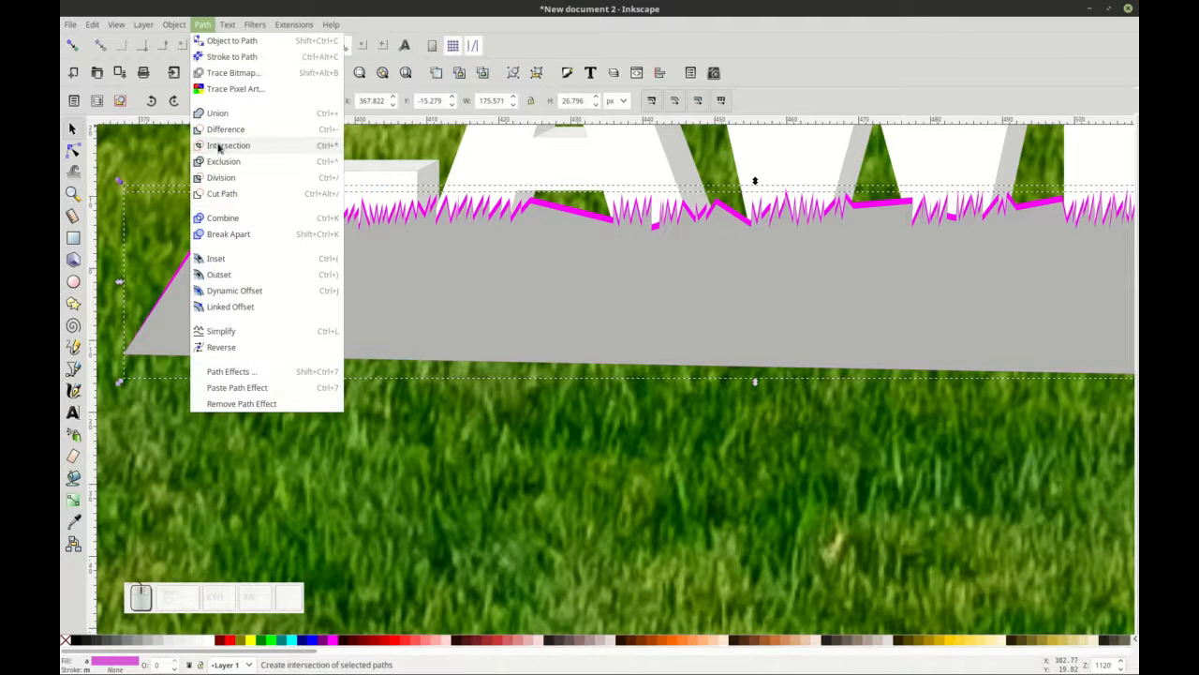
click(221, 129)
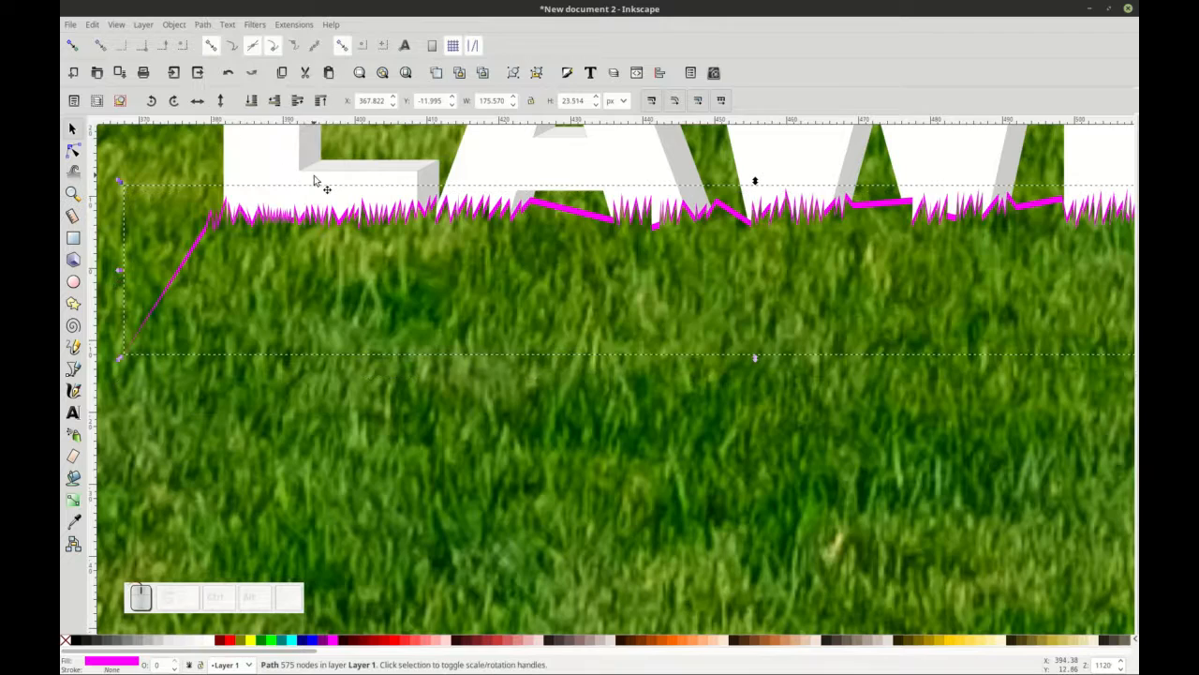
Duplicate the white LAWN letter faces together with their extrusion group in place.
ctrl+scroll(350, 246, down, 2)
scroll(350, 247, up, 1)
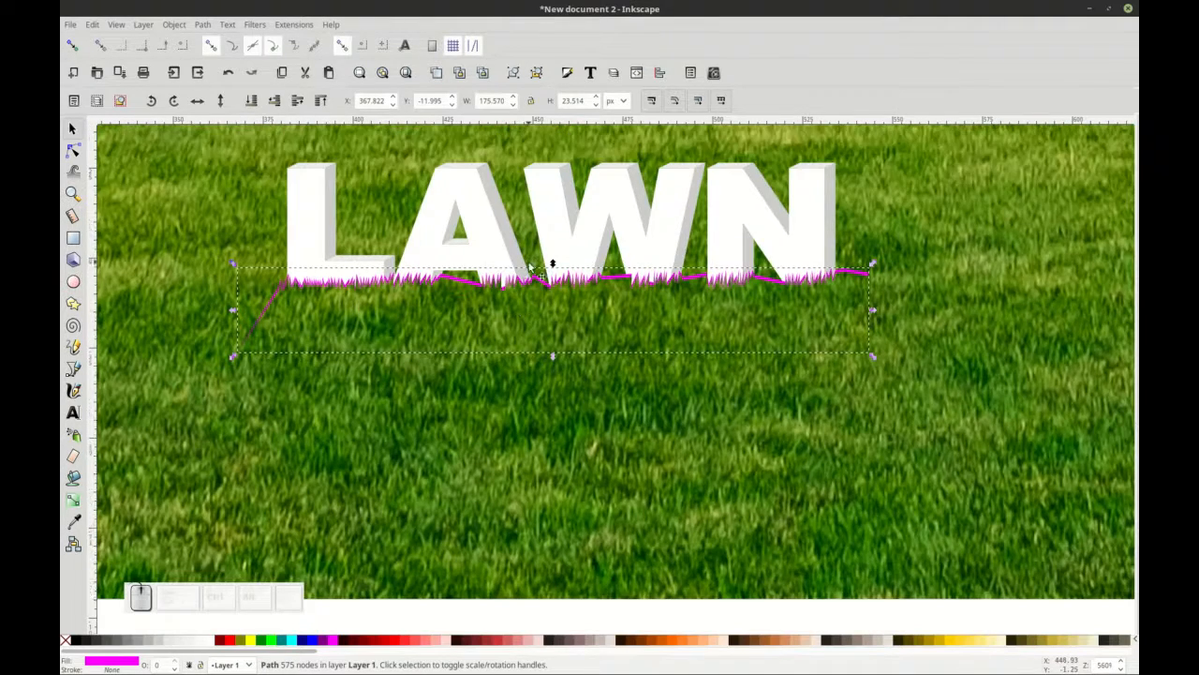
scroll(422, 286, up, 2)
scroll(551, 263, up, 2)
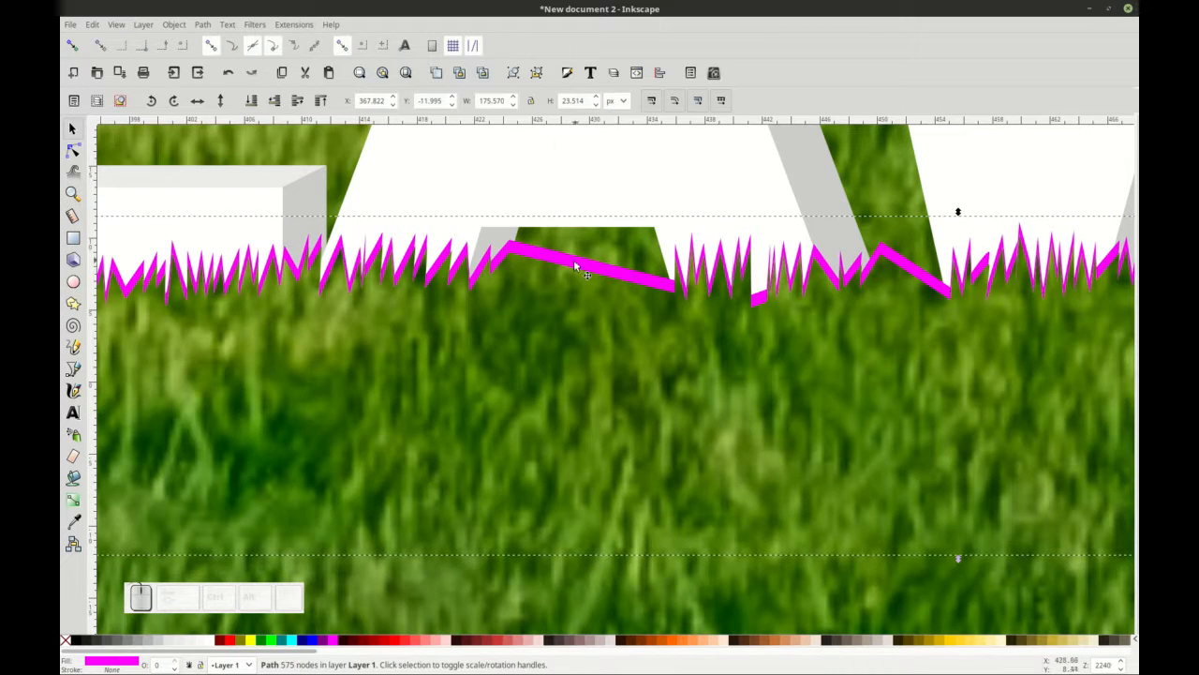
ctrl+scroll(573, 265, down, 1)
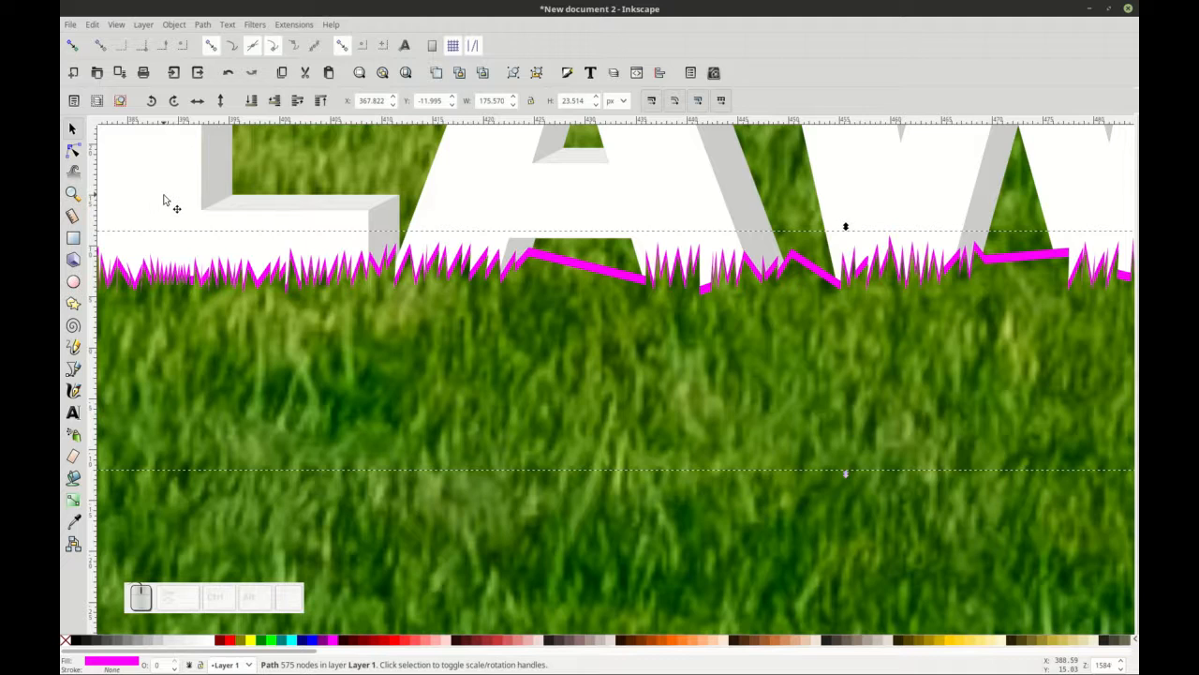
ctrl+scroll(234, 225, down, 2)
scroll(305, 290, up, 4)
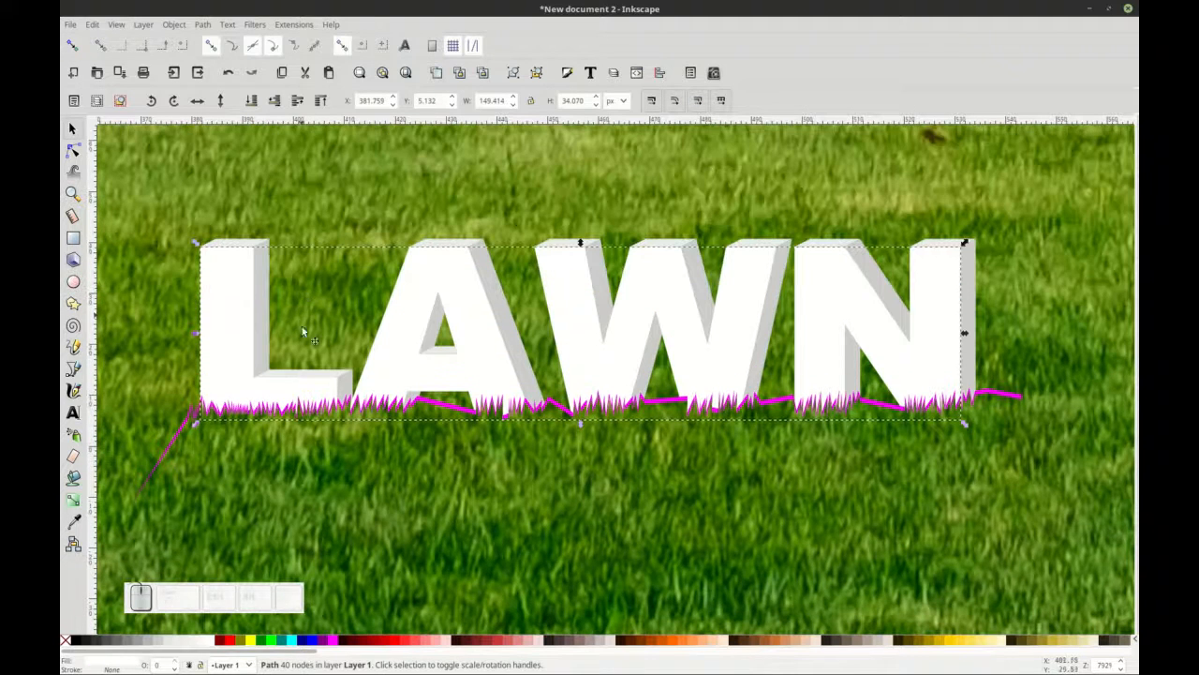
ctrl+scroll(359, 380, up, 2)
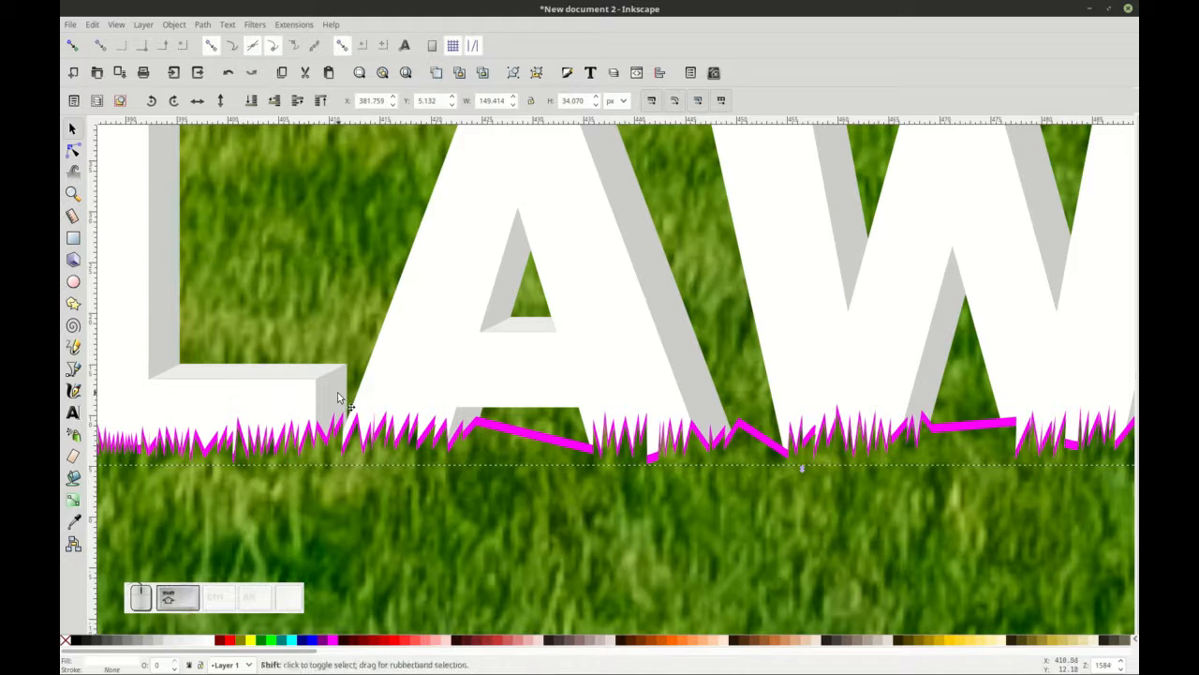
shift+click(337, 398)
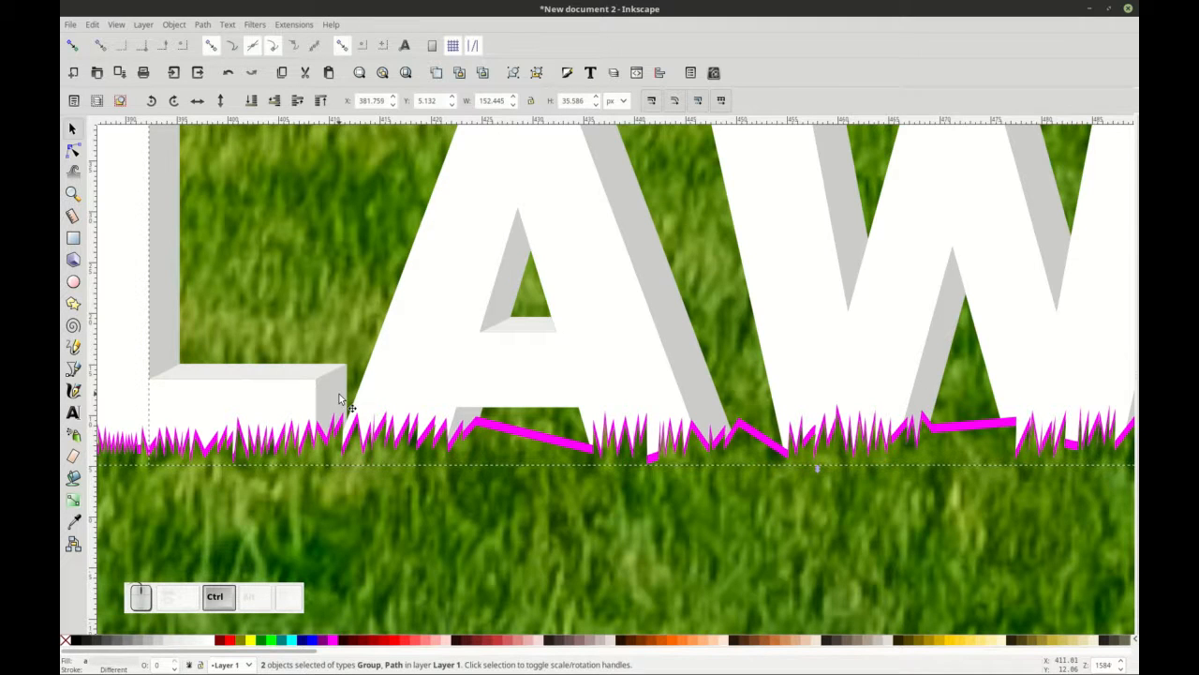
key(ctrl+d)
Ungroup the duplicated extrusion and unite it with the duplicated letter faces into a single LAWN silhouette path.
ctrl+scroll(354, 394, down, 2)
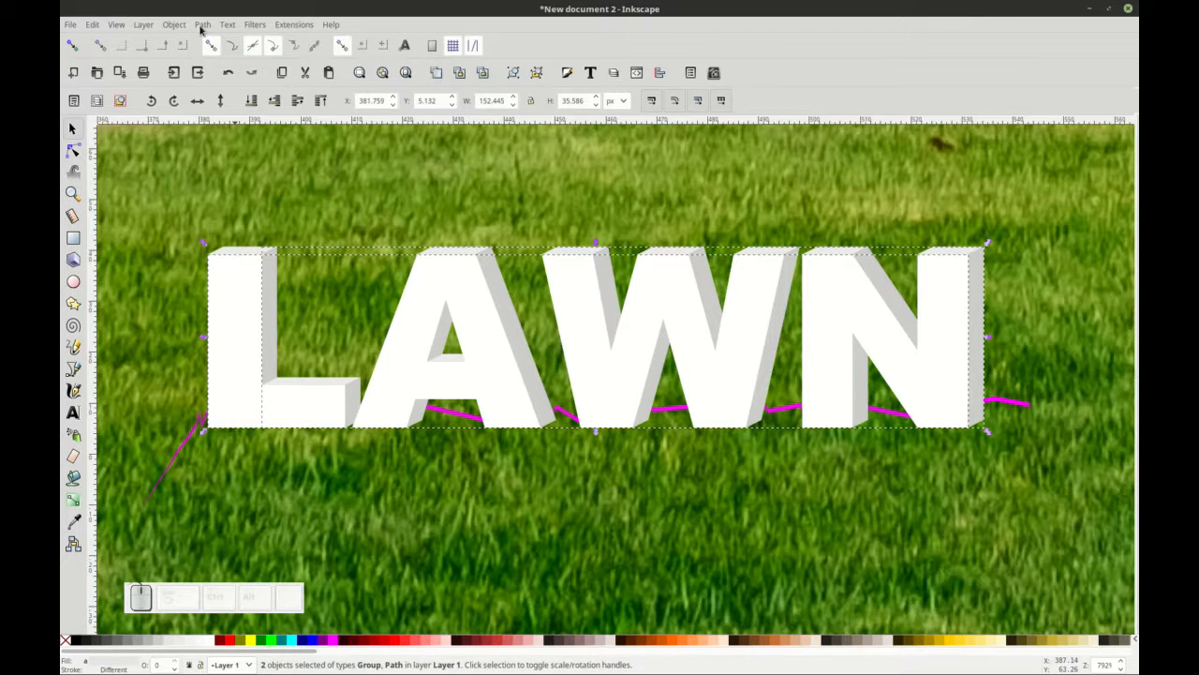
key(ctrl+shift)
click(200, 28)
click(208, 114)
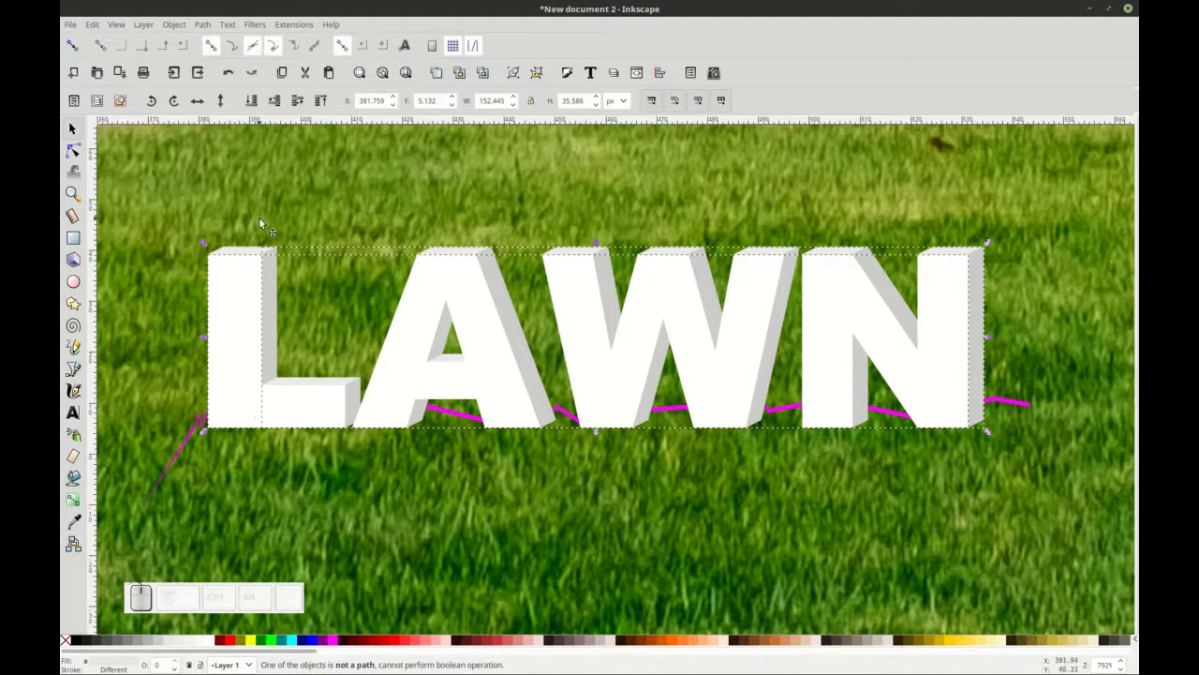
key(ctrl+shift+g)
click(203, 24)
click(210, 114)
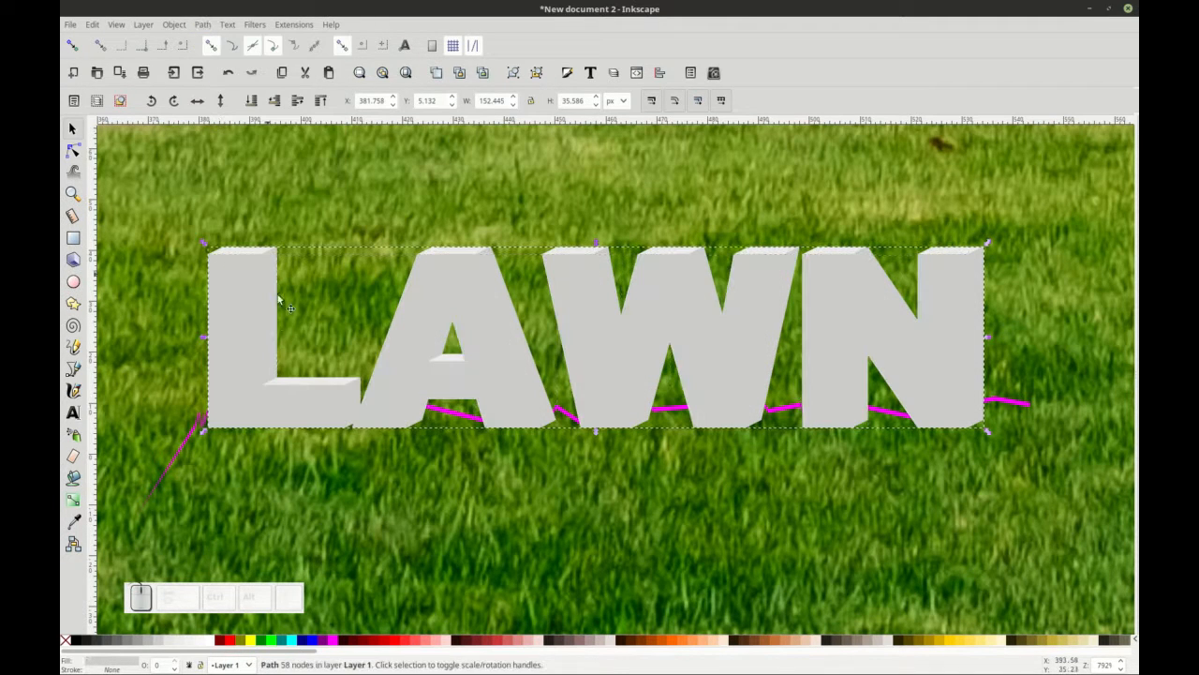
Intersect the merged LAWN silhouette with the magenta strip so the strip is trimmed to the letters.
shift+click(197, 425)
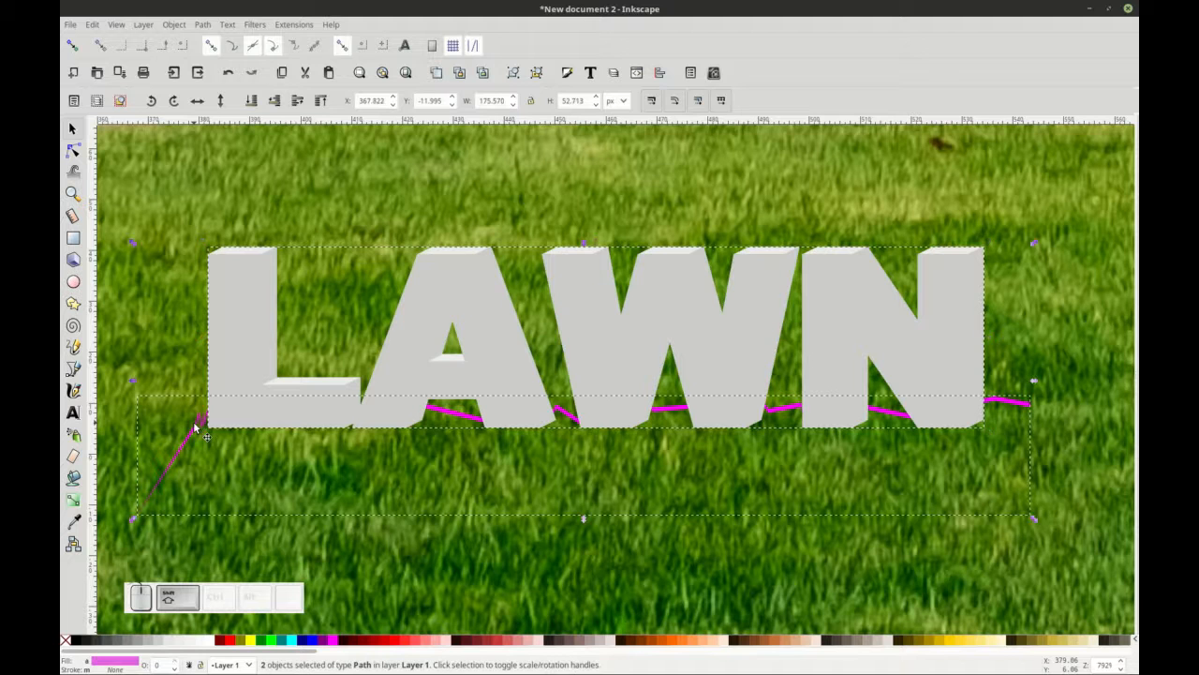
click(200, 25)
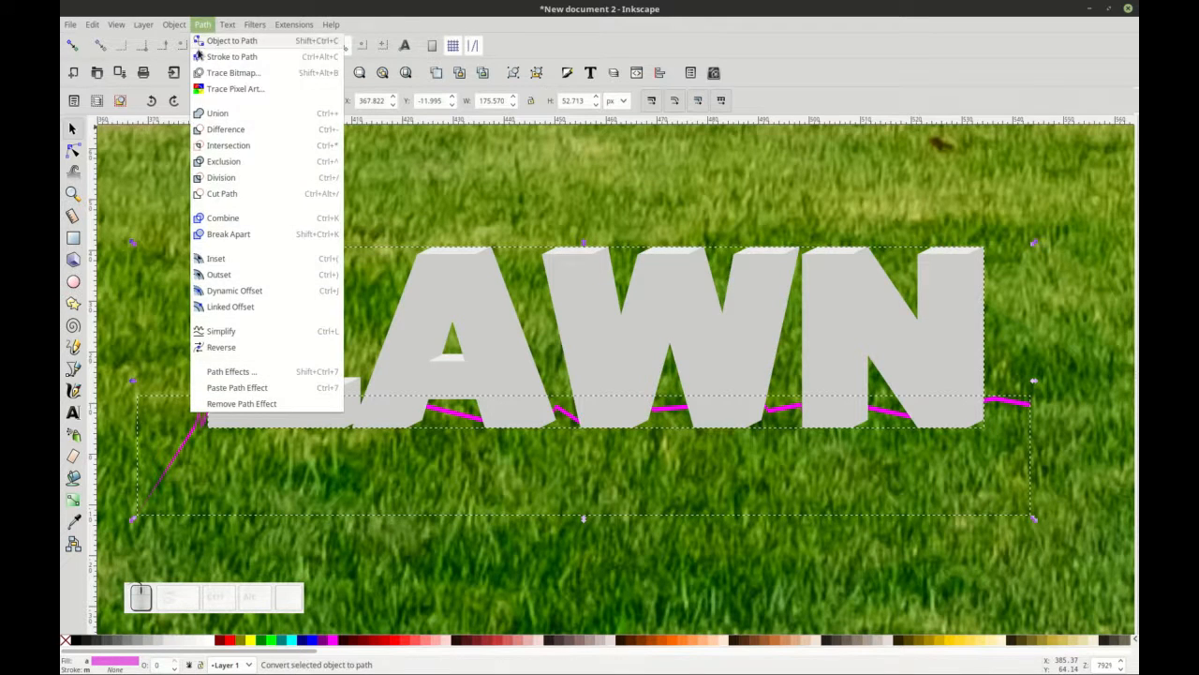
click(216, 148)
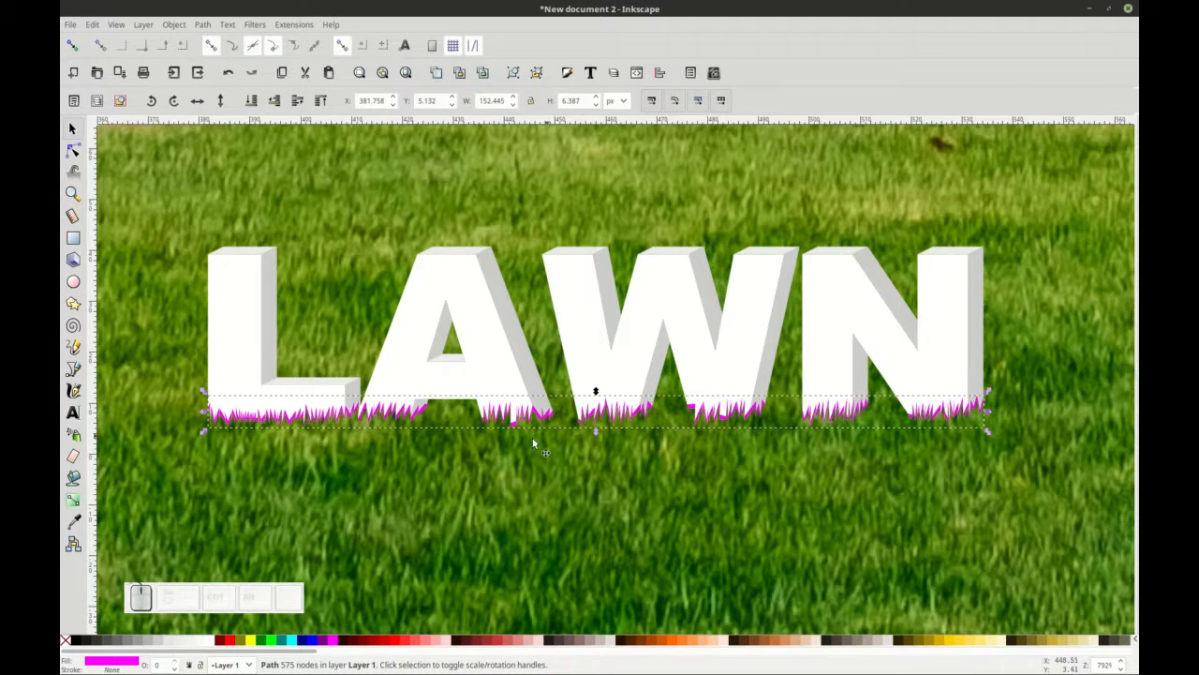
Fill the trimmed jagged strip with black and open its fill and stroke settings.
ctrl+scroll(507, 436, up, 2)
ctrl+scroll(507, 436, up, 2)
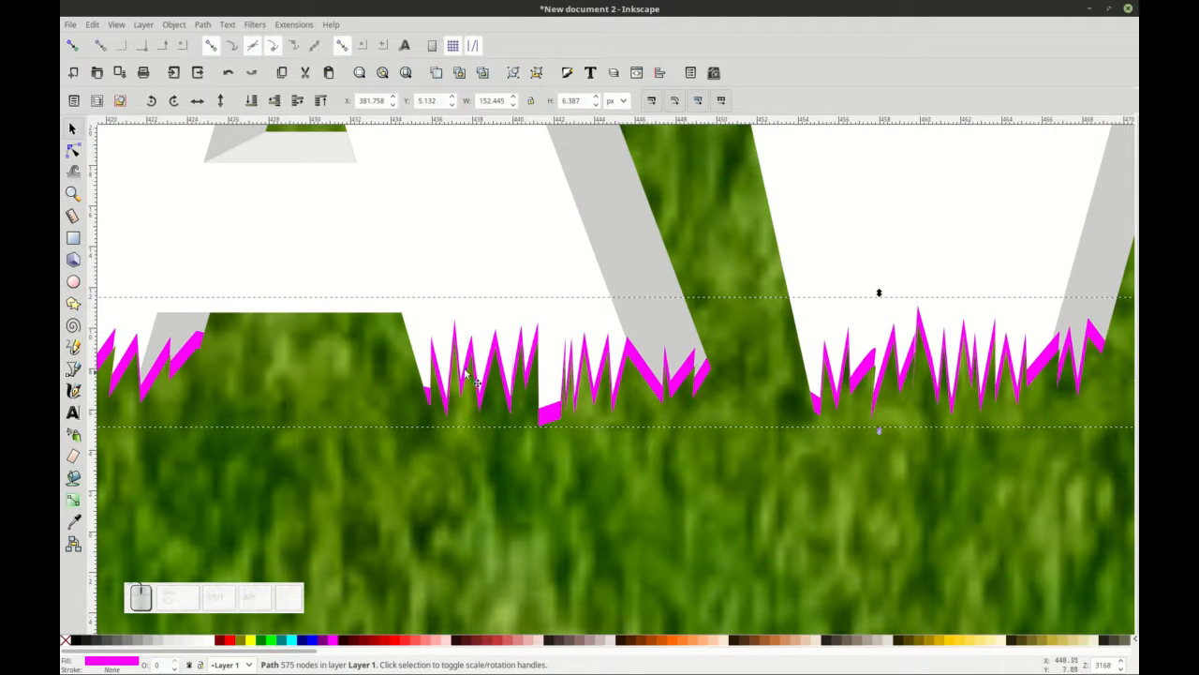
ctrl+scroll(643, 367, down, 2)
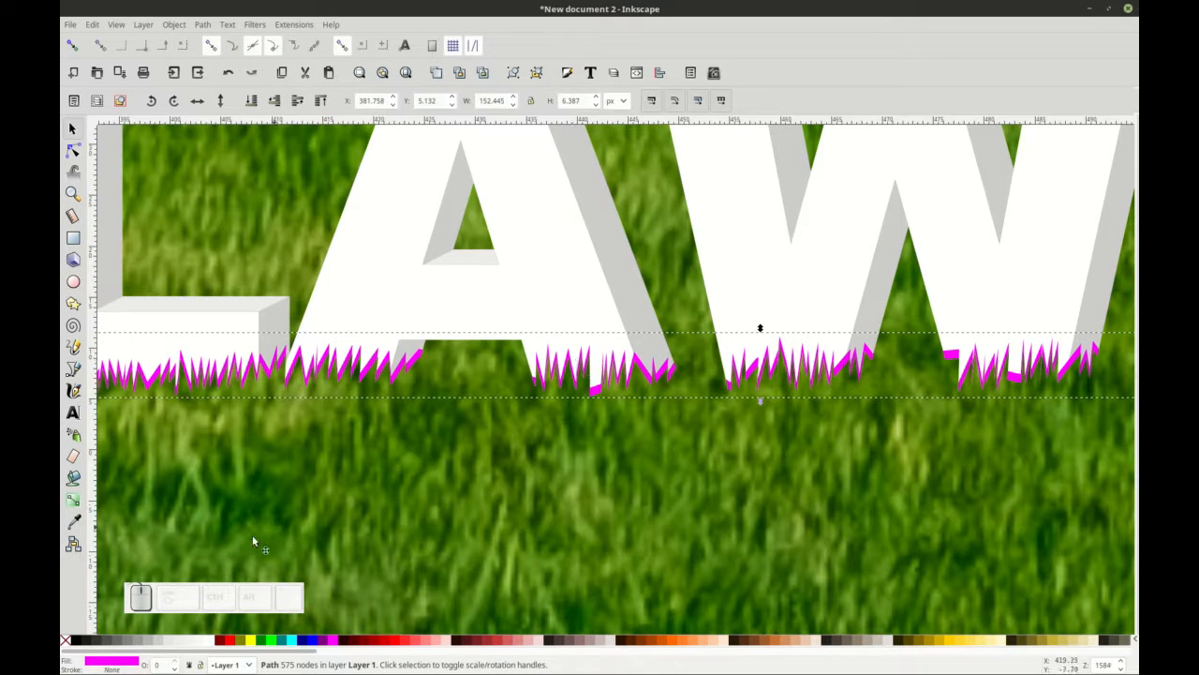
click(73, 640)
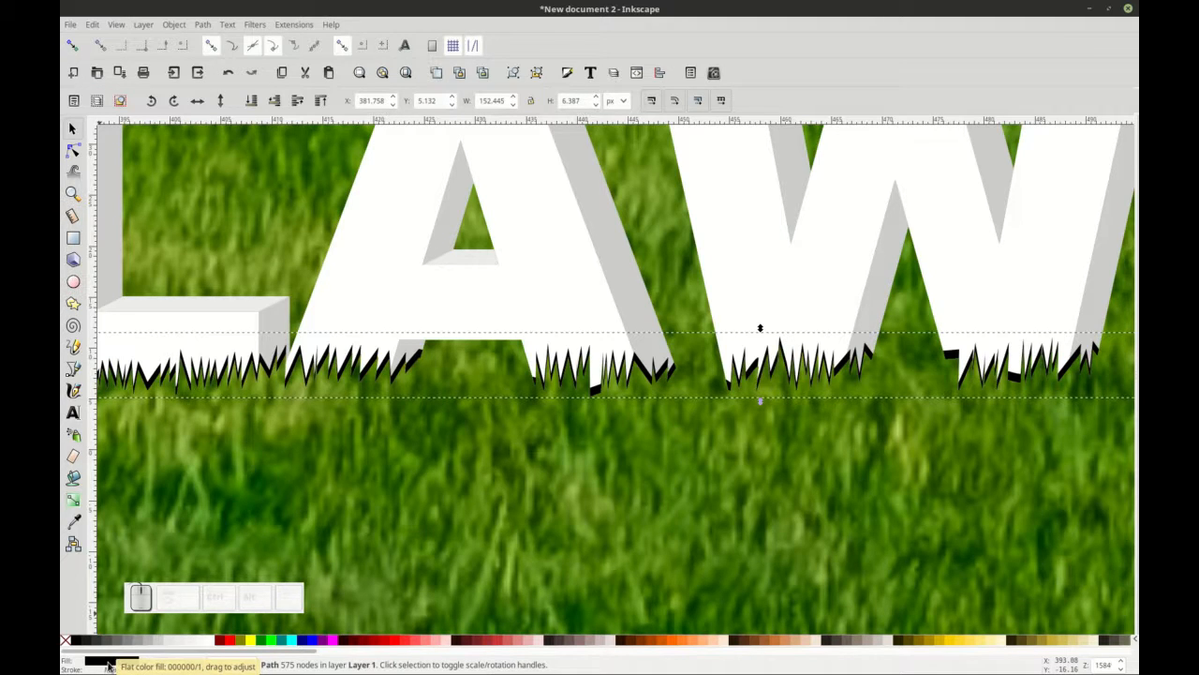
click(109, 665)
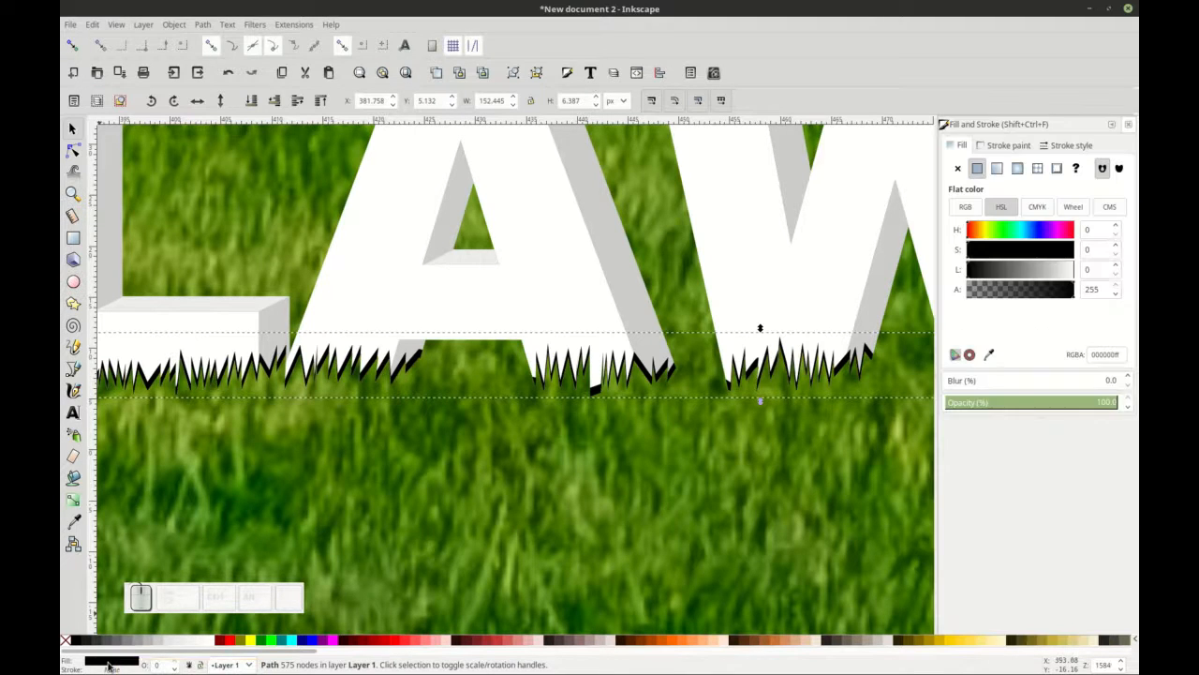
Soften the black strip with a blur of 1%, trying 2% first, and check the whole lettering deselected.
click(1130, 376)
click(1129, 377)
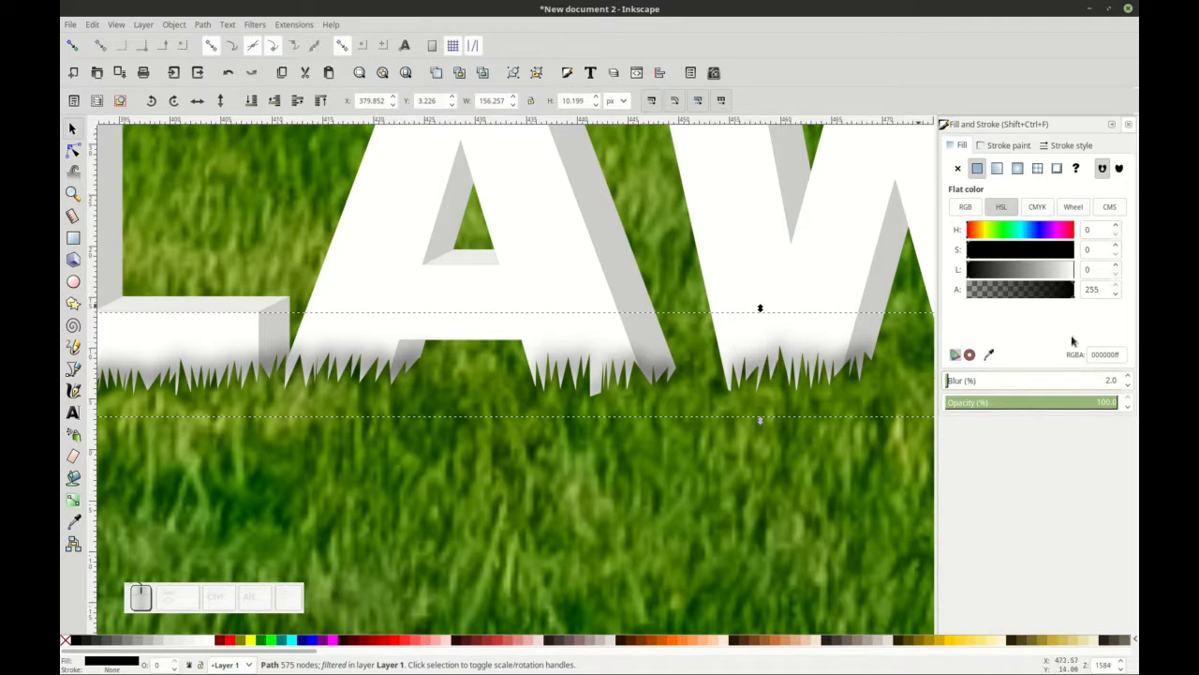
click(1129, 384)
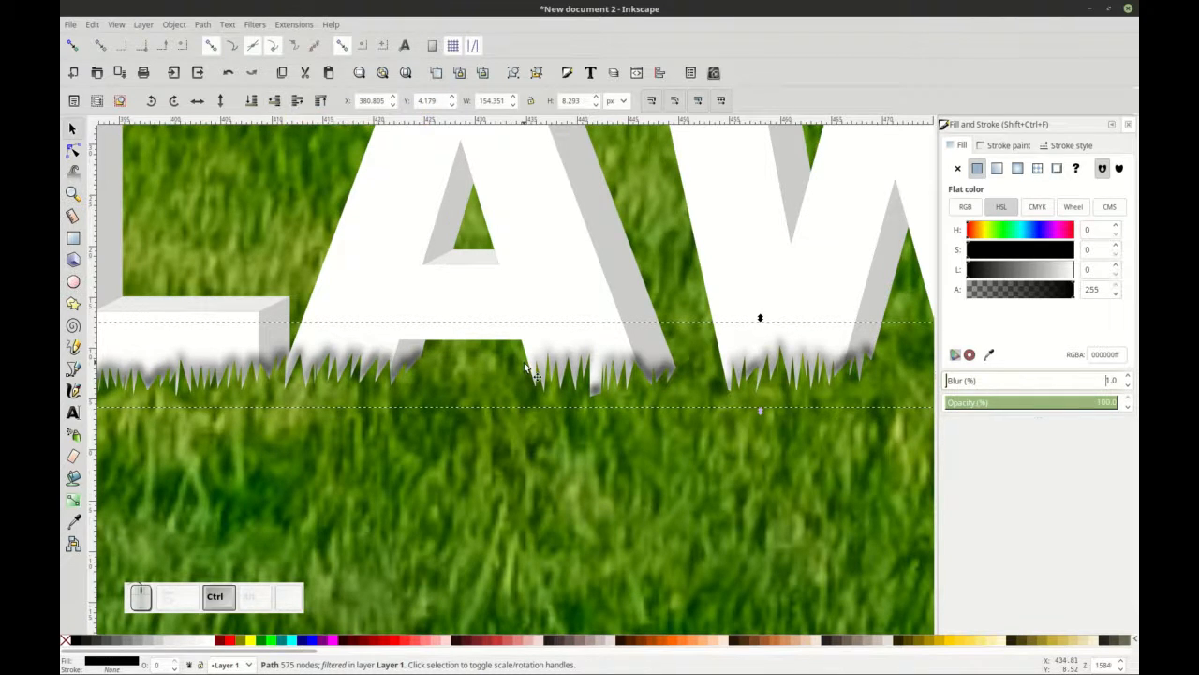
ctrl+scroll(526, 368, down, 4)
click(582, 612)
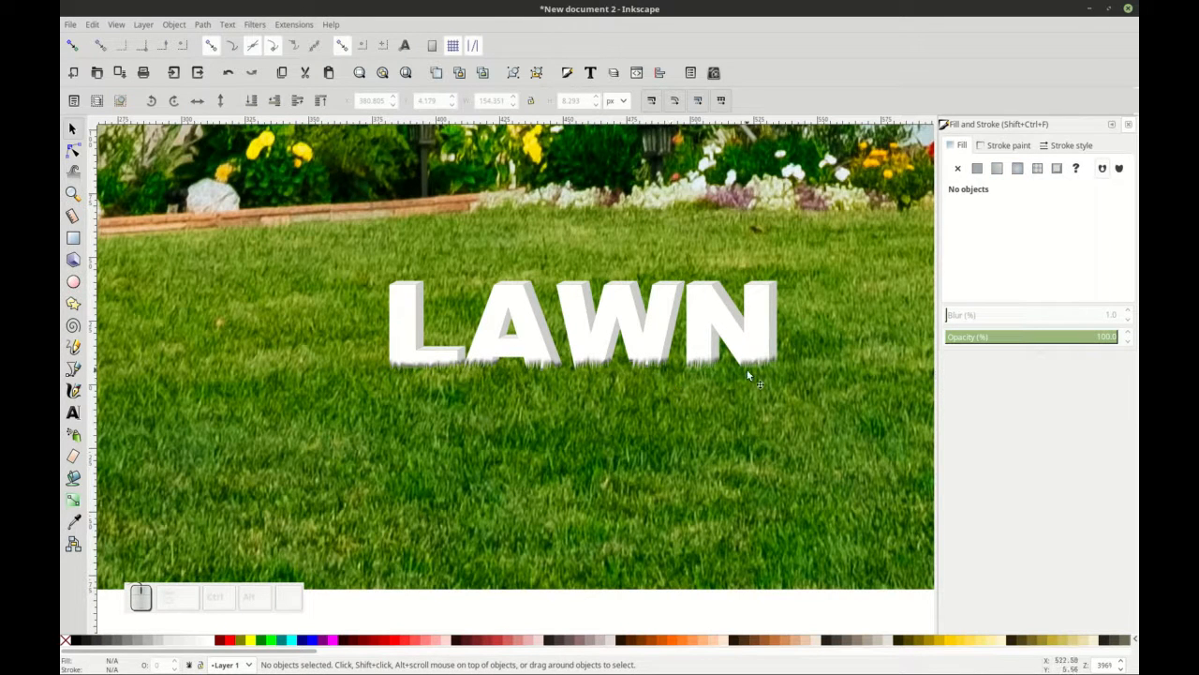
Select the blurred black shading at the base of the W and set its blur back to 0%.
ctrl+scroll(645, 370, up, 4)
ctrl+scroll(645, 367, up, 2)
click(644, 360)
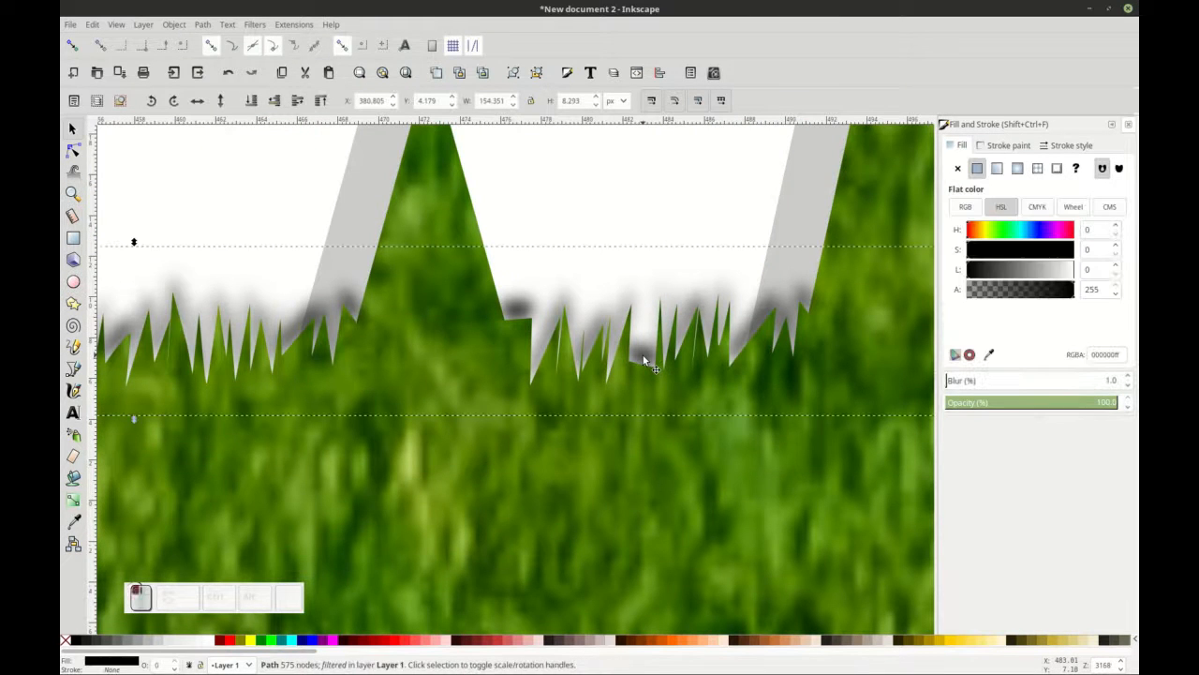
click(1127, 386)
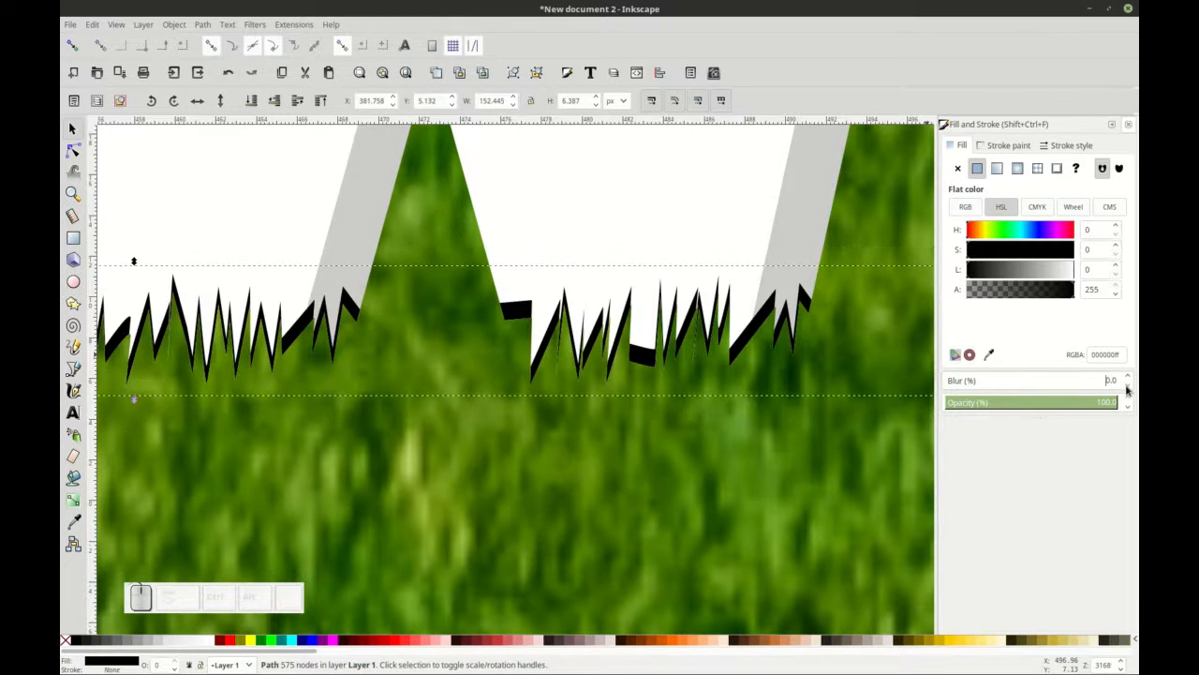
Restore the black shading's blur to 1% and check the whole lettering with nothing selected.
click(1128, 376)
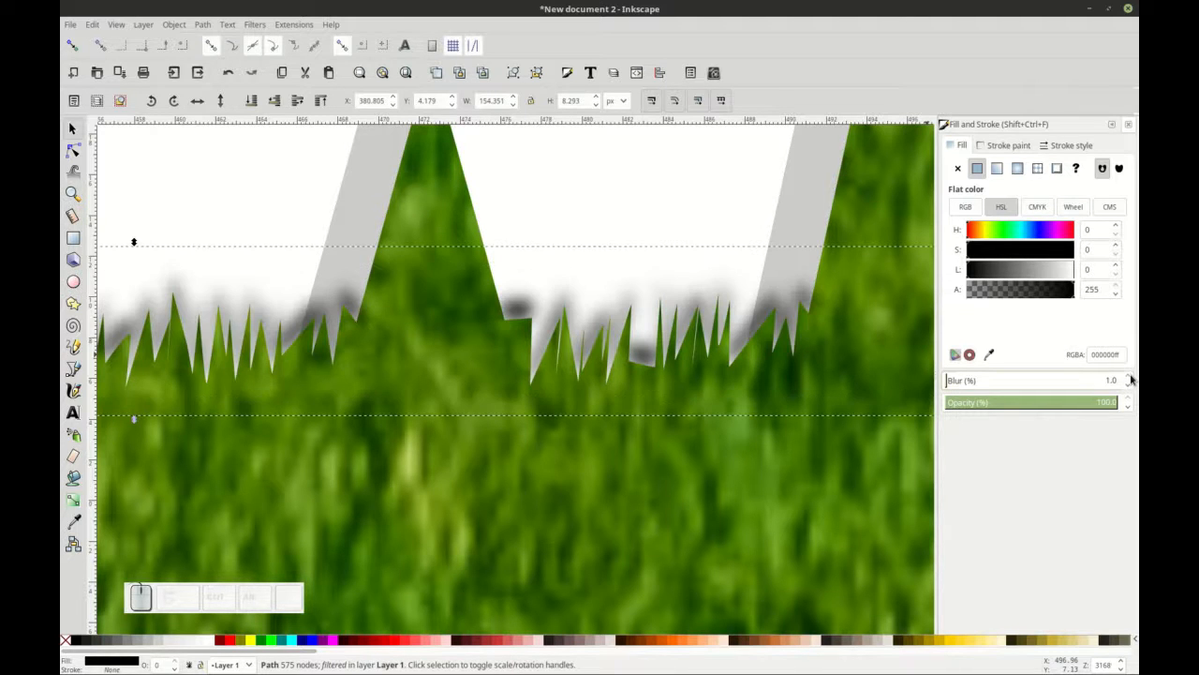
ctrl+scroll(655, 367, down, 3)
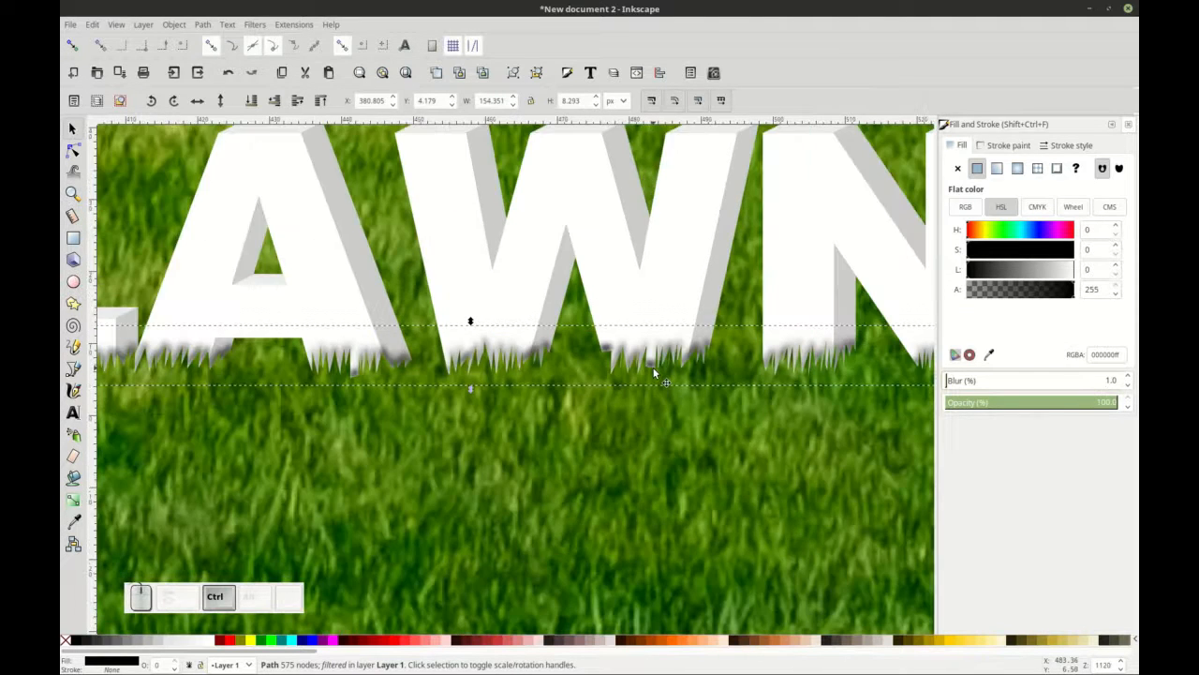
ctrl+scroll(625, 391, down, 2)
scroll(617, 416, down, 5)
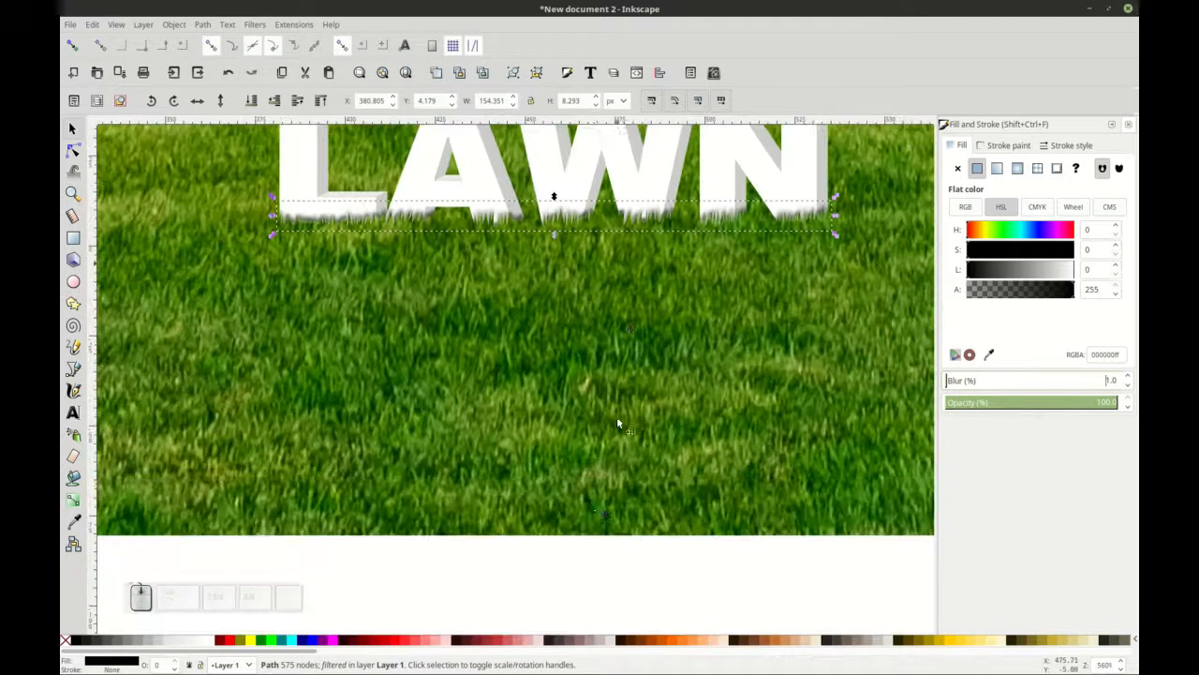
click(557, 594)
scroll(572, 389, up, 2)
ctrl+scroll(474, 337, up, 1)
scroll(476, 343, up, 1)
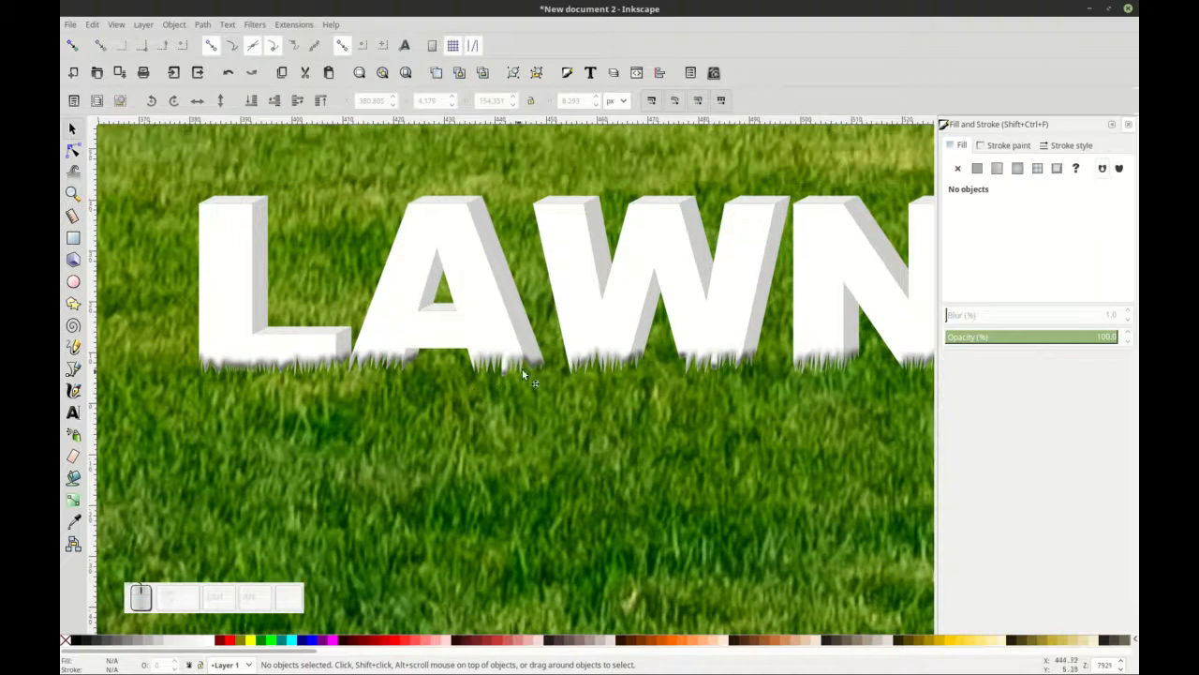
ctrl+scroll(522, 372, up, 1)
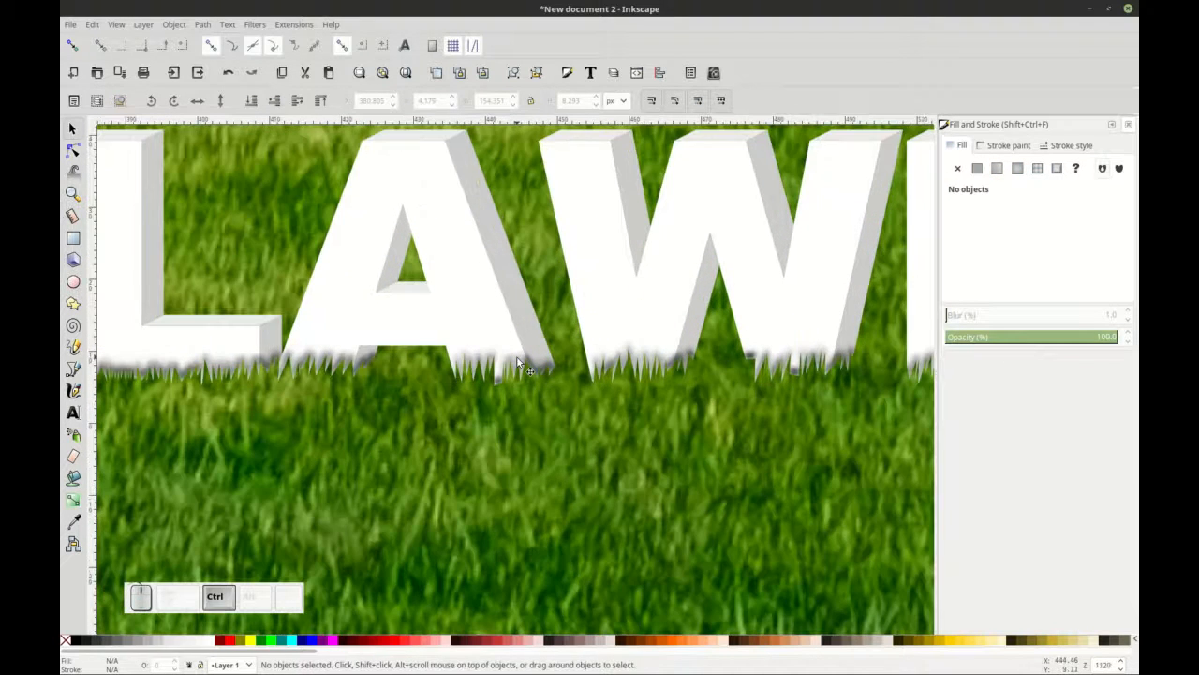
Apply a vertical linear gradient to the white LAWN faces, ending in fully opaque light grey with lightness 234.
click(474, 288)
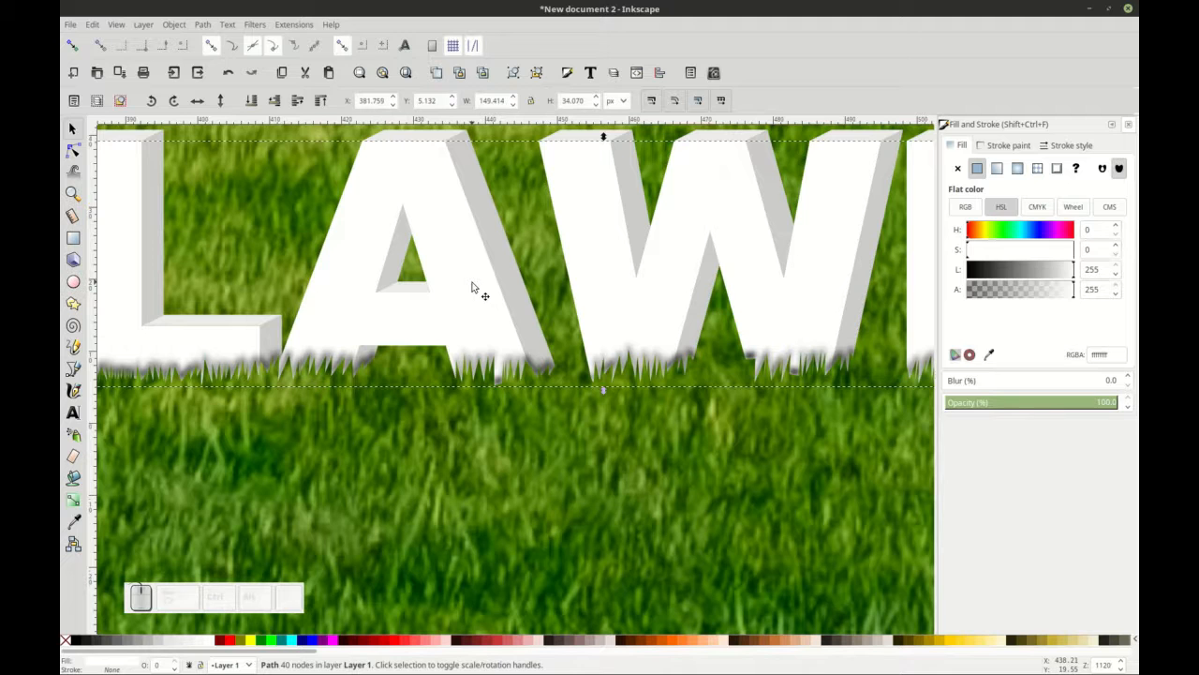
key(g)
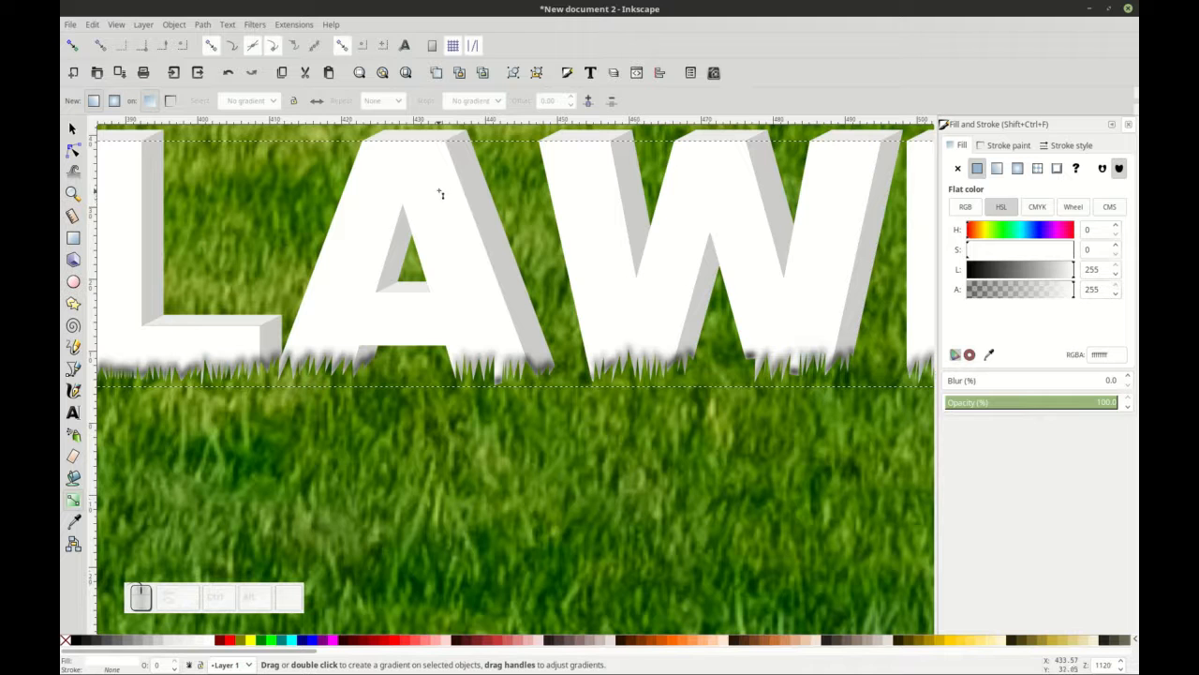
mouse_move(440, 185)
mouse_down()
mouse_move(435, 298)
mouse_move(448, 351)
mouse_up()
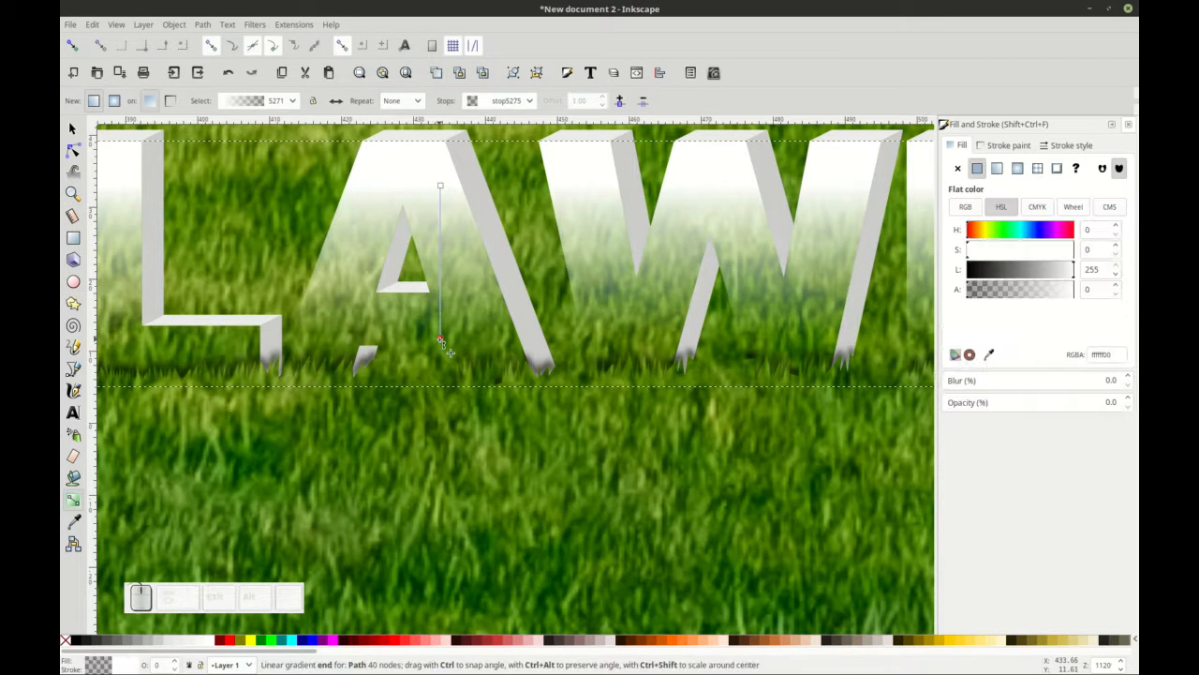
drag(992, 289, 1134, 302)
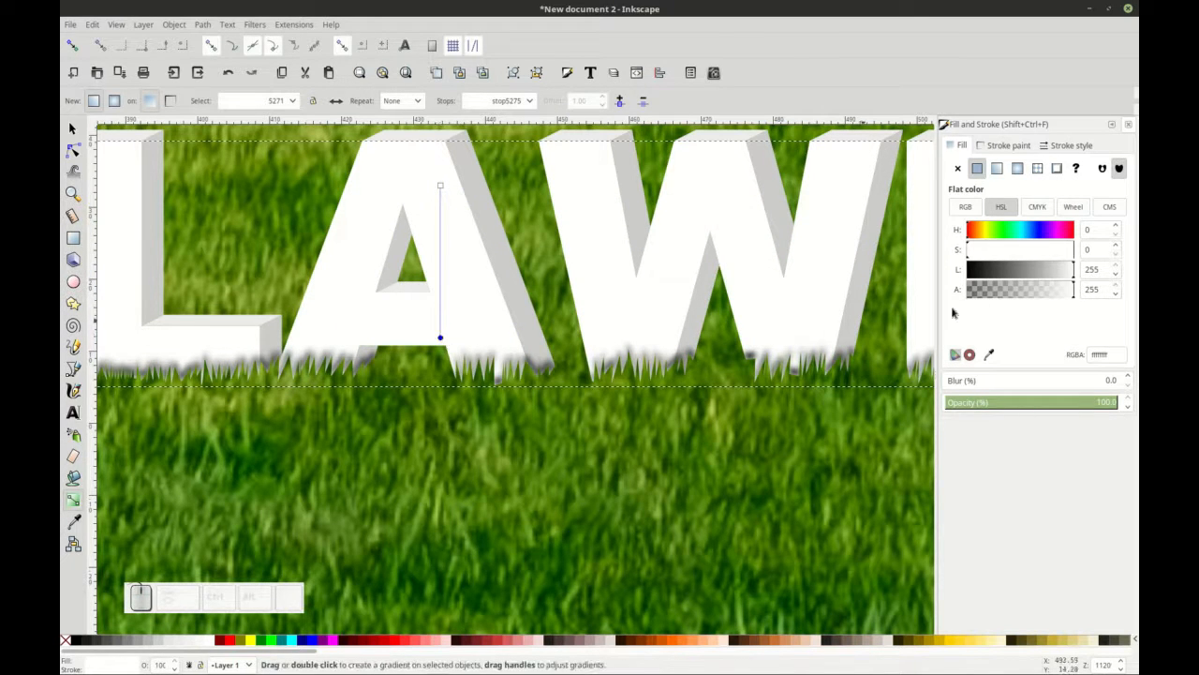
click(1066, 271)
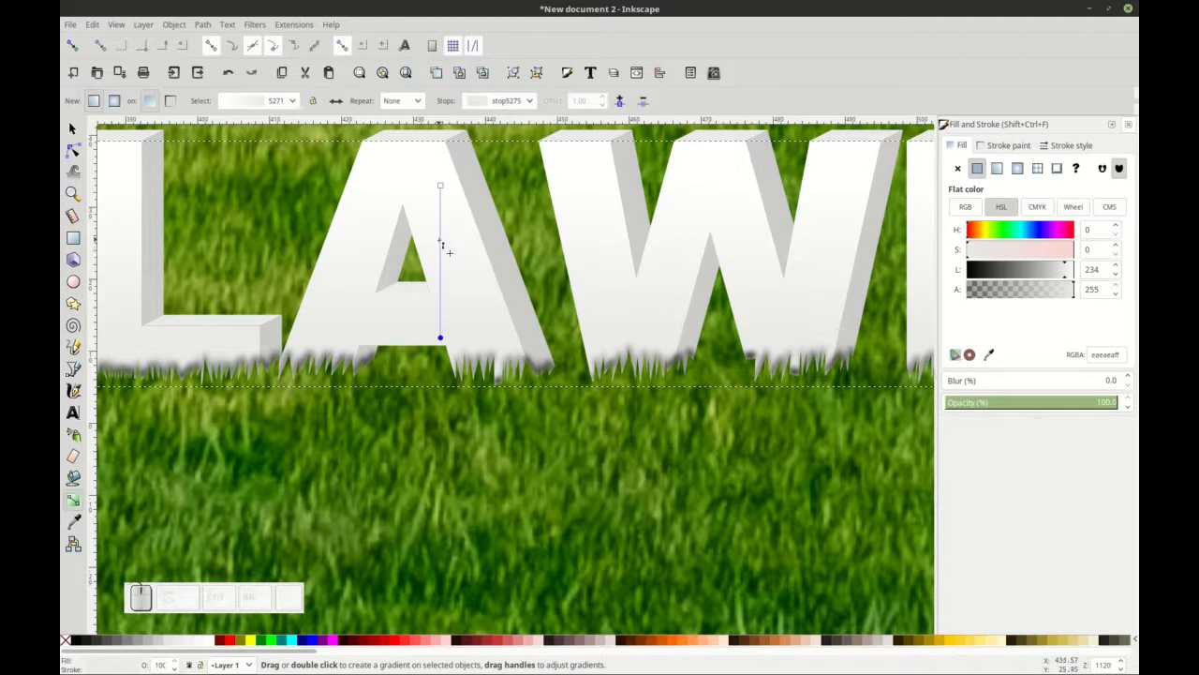
Add a middle stop to the face gradient at offset 0.89, nudge it slightly upward, and deselect the lettering.
double_click(442, 246)
click(441, 249)
drag(441, 248, 440, 320)
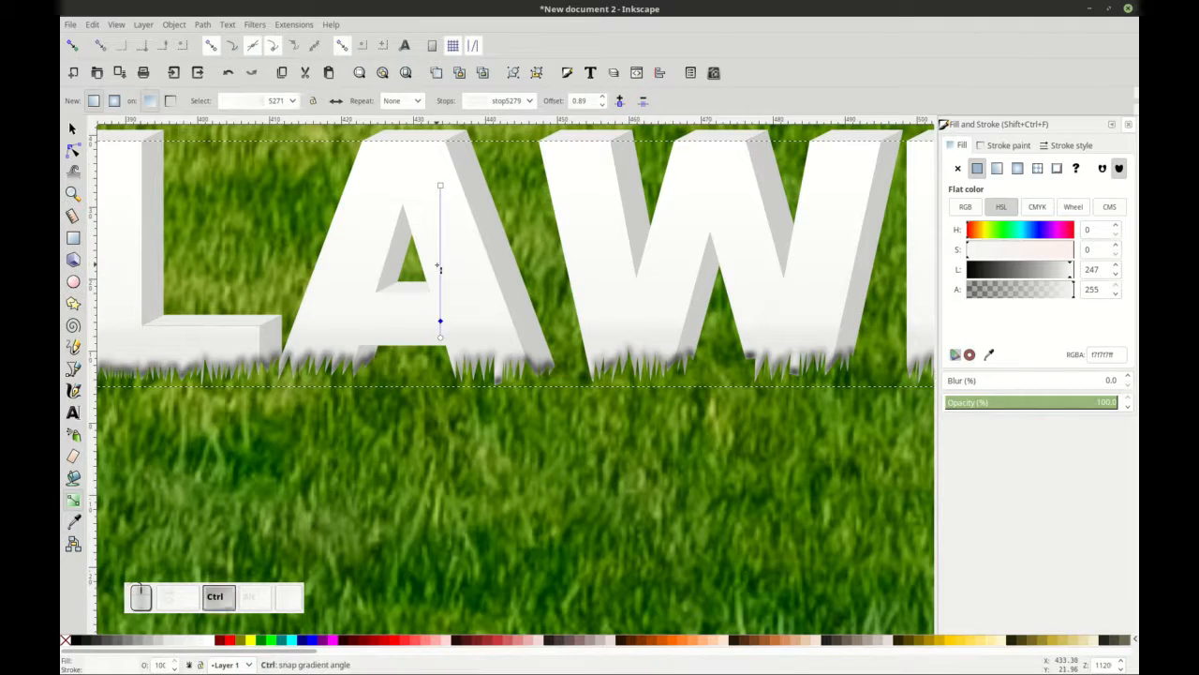
scroll(439, 269, down, 3)
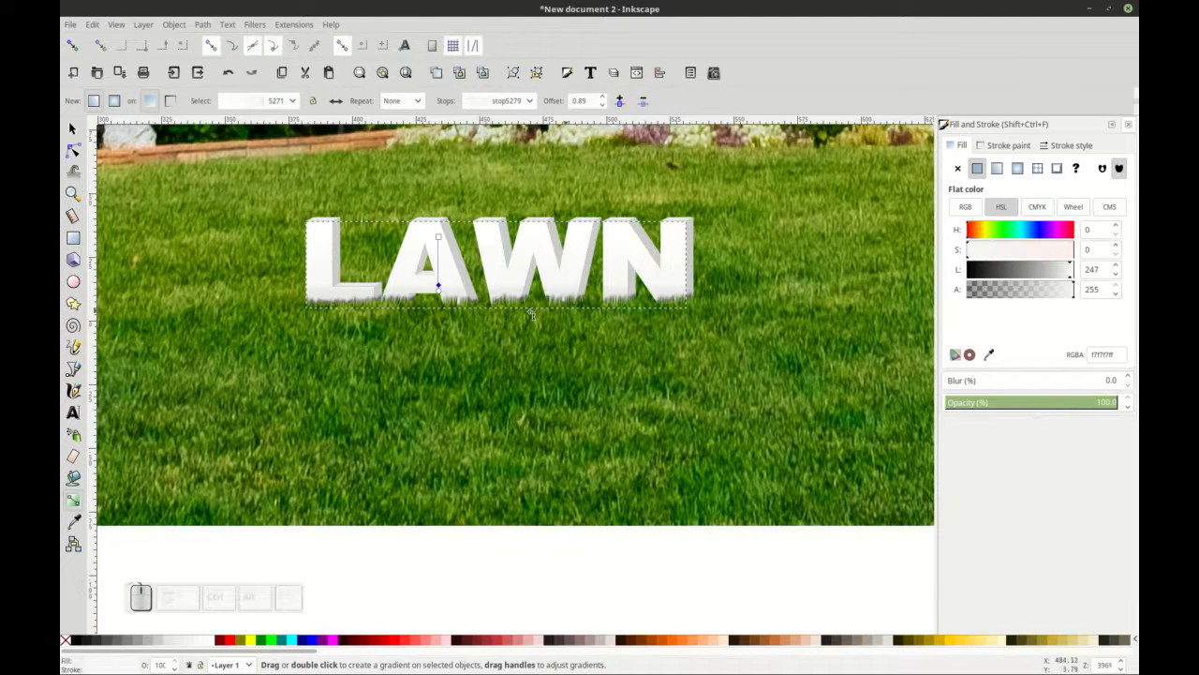
drag(438, 284, 437, 277)
click(72, 128)
click(424, 611)
scroll(483, 557, up, 3)
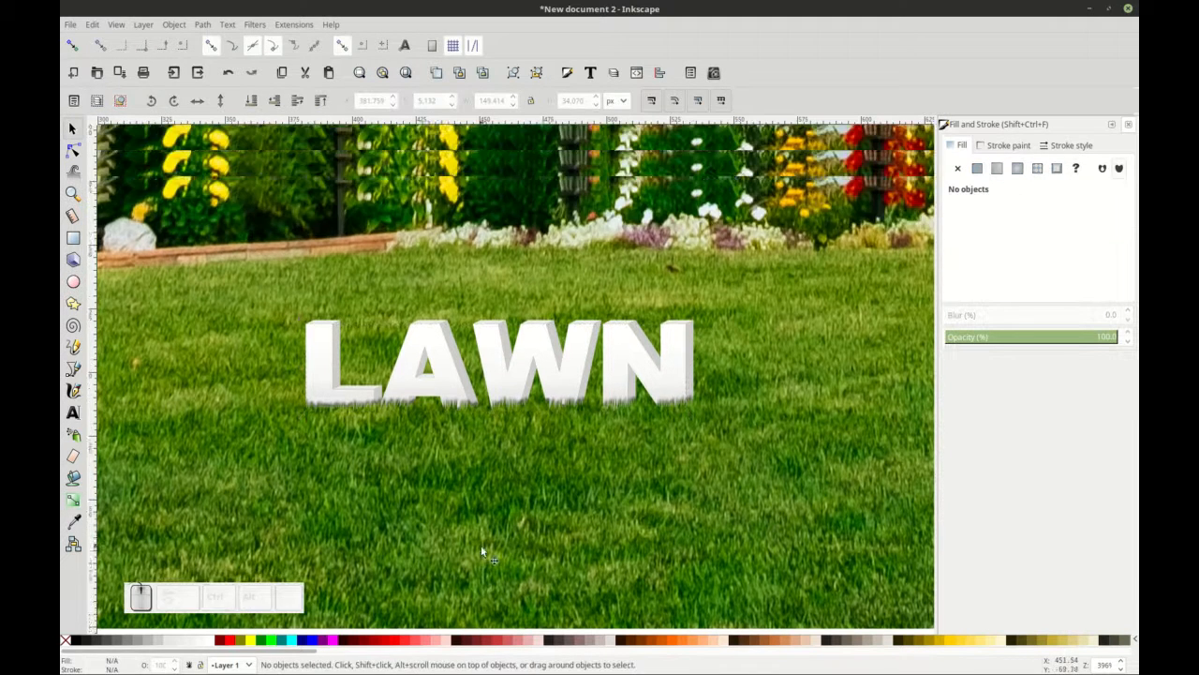
Draw a rectangle about 272 by 160 px around the lettering and surrounding lawn, and lower its opacity to 52.8%.
scroll(493, 455, down, 1)
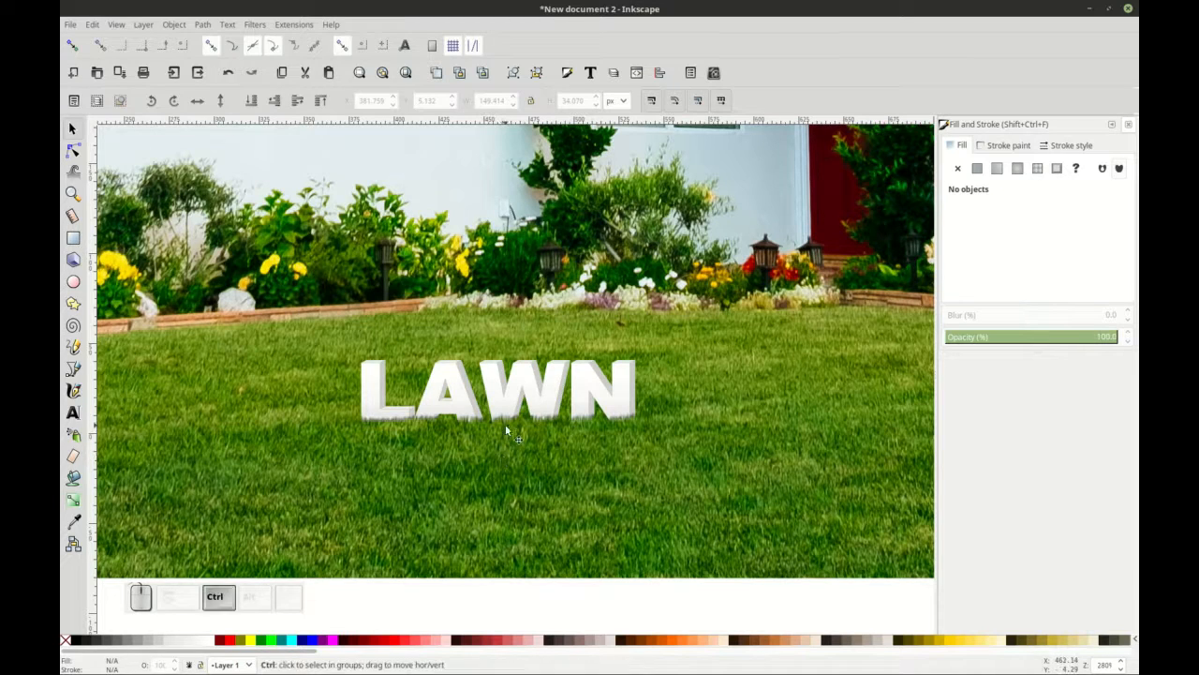
scroll(505, 422, up, 1)
scroll(506, 441, up, 1)
scroll(509, 473, up, 1)
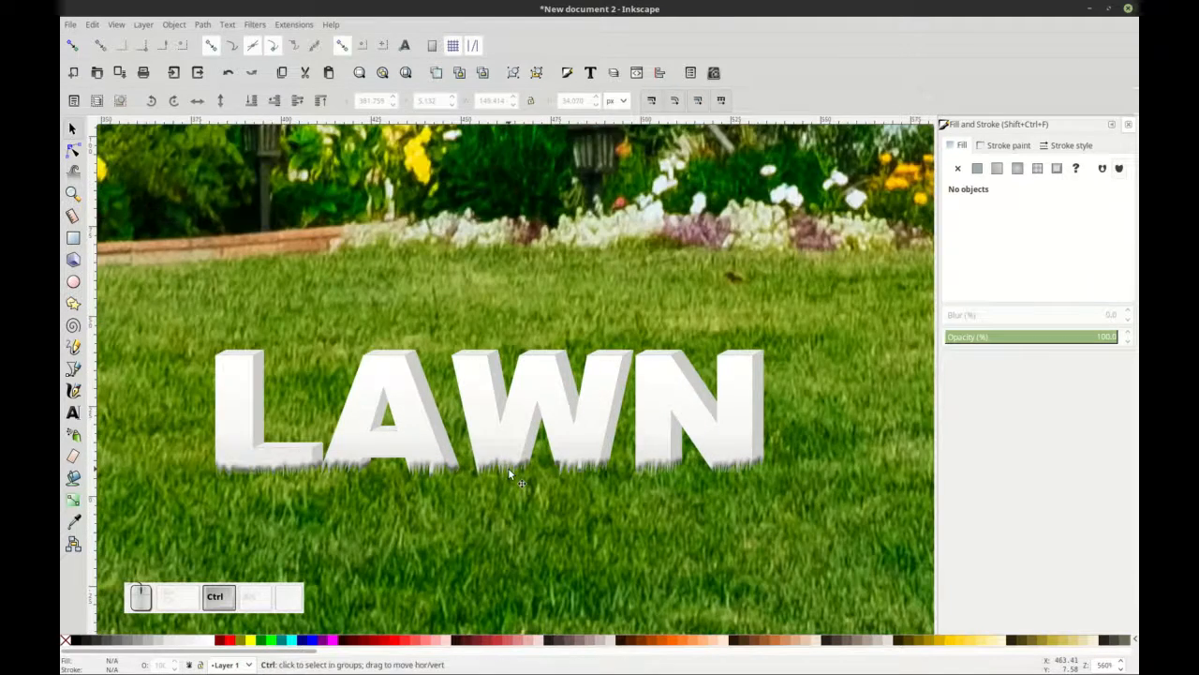
scroll(509, 472, down, 1)
scroll(508, 468, down, 1)
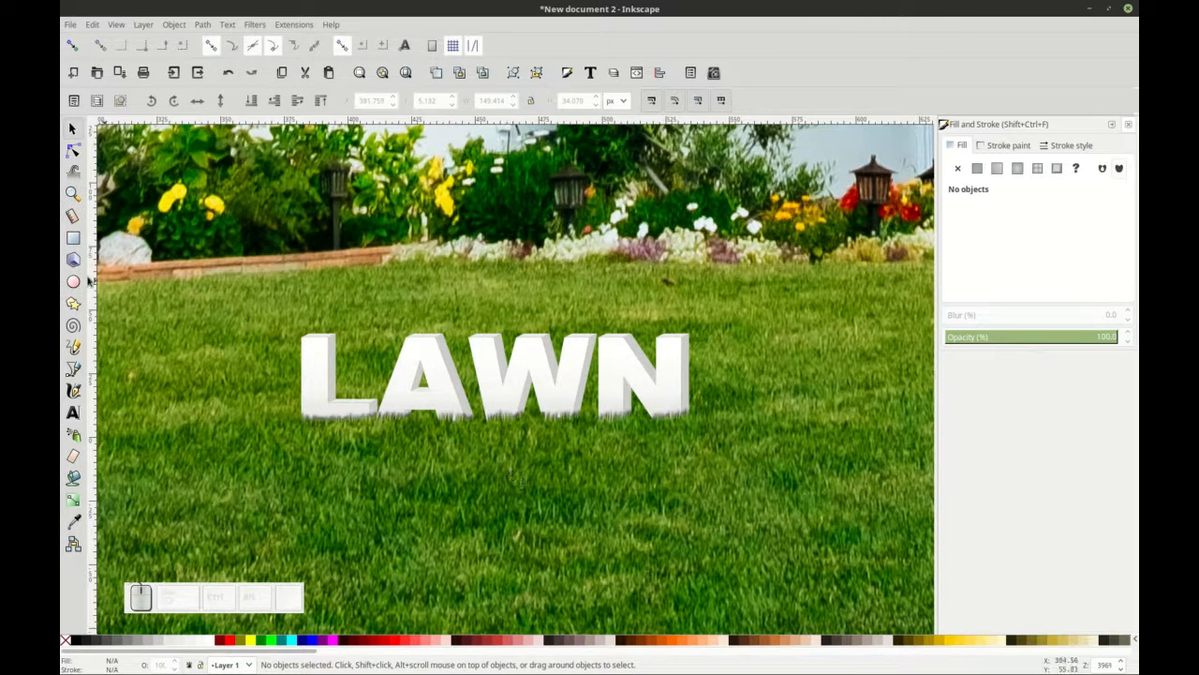
click(74, 237)
drag(141, 223, 832, 630)
scroll(770, 363, down, 3)
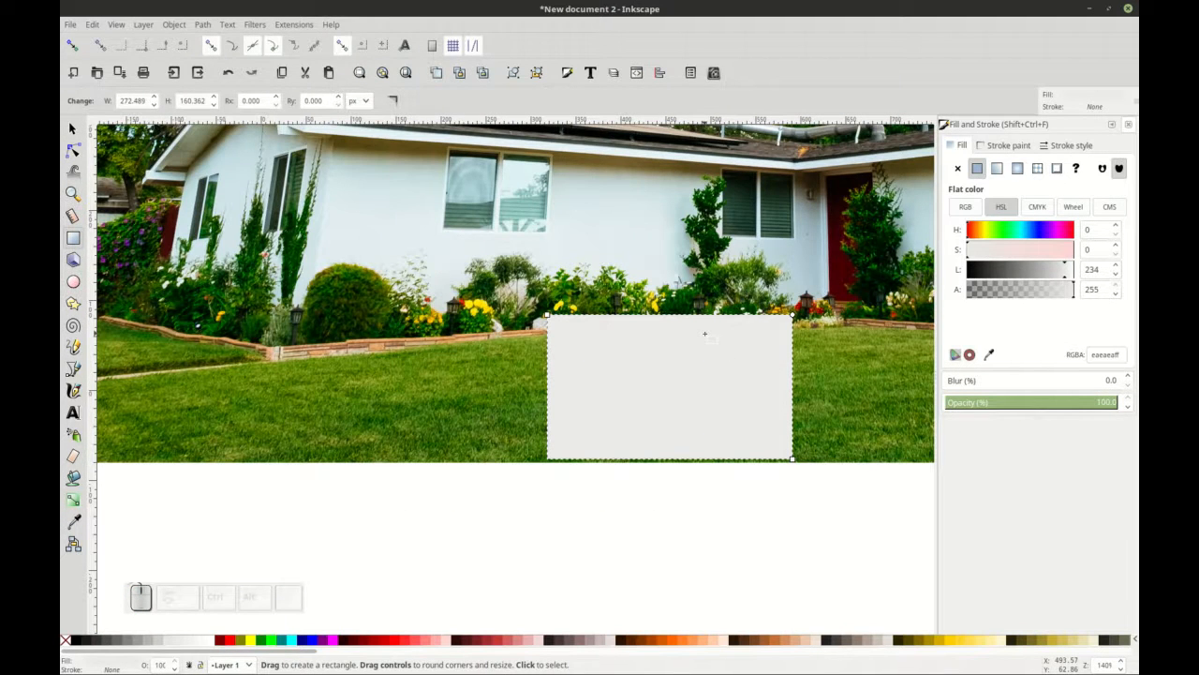
scroll(693, 389, right, 3)
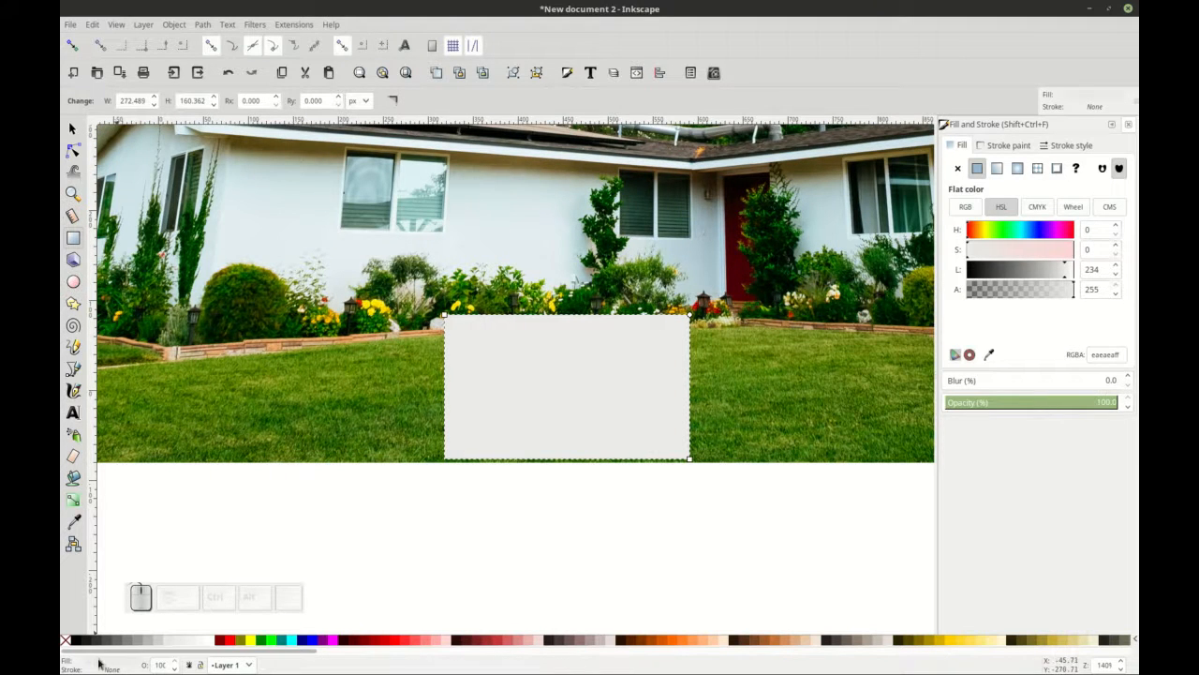
click(1037, 403)
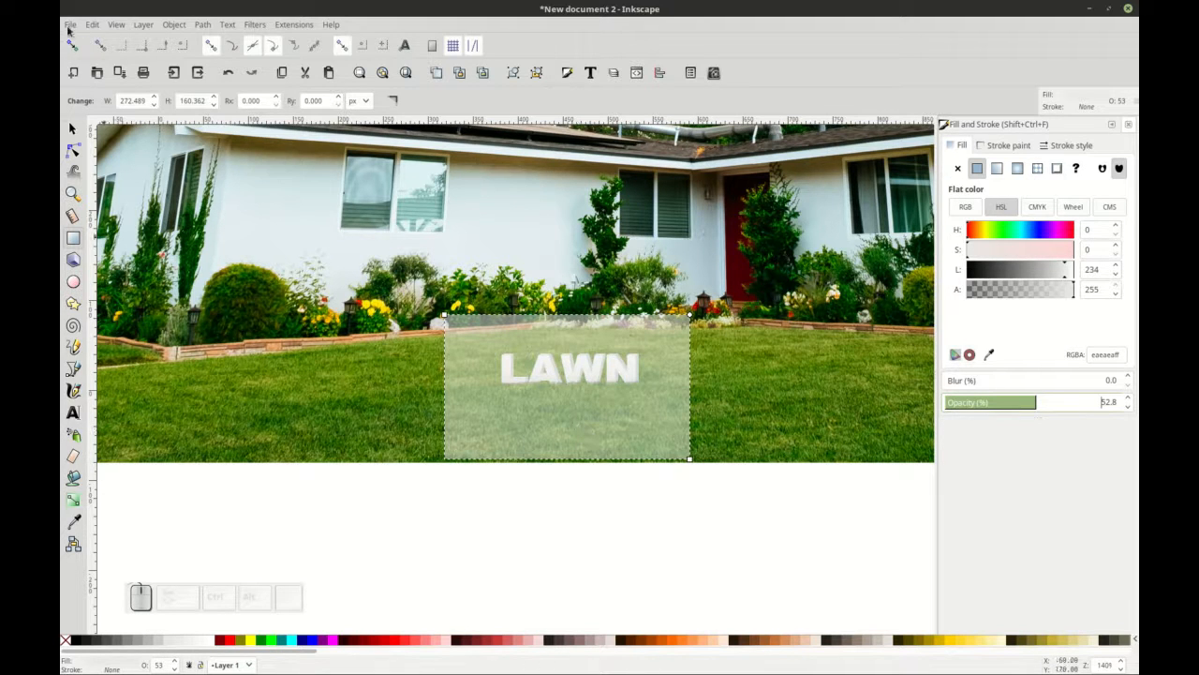
Resize the document page to the selected rectangle with zero margins.
click(69, 25)
click(108, 273)
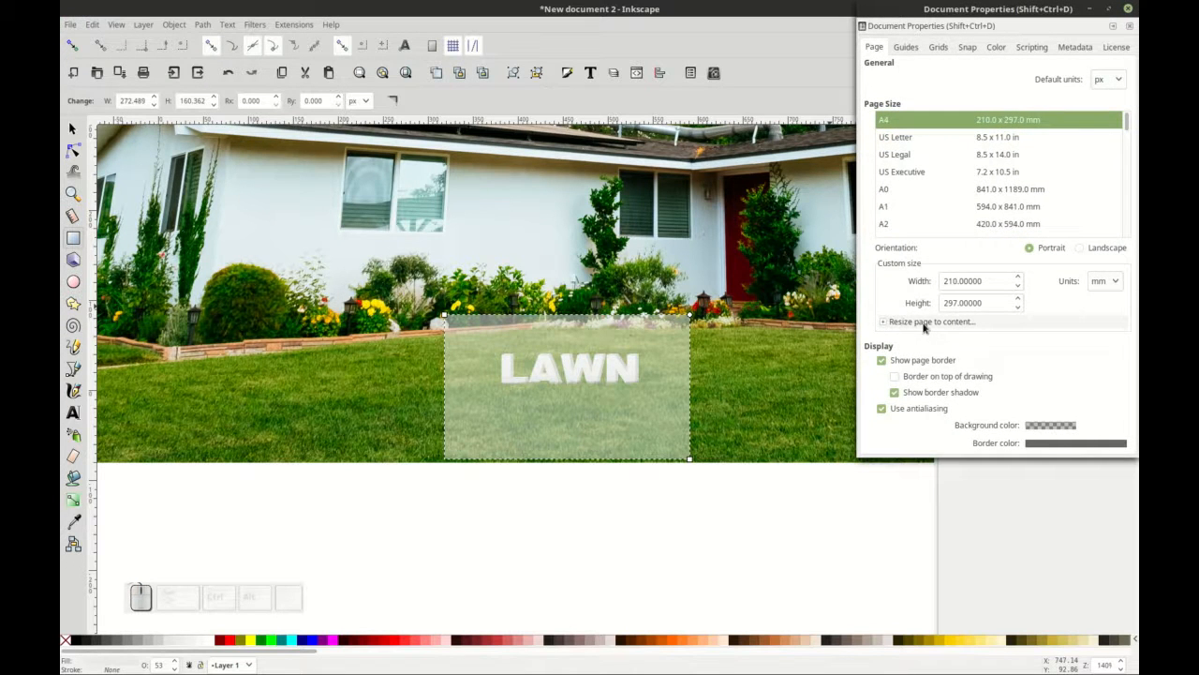
click(923, 323)
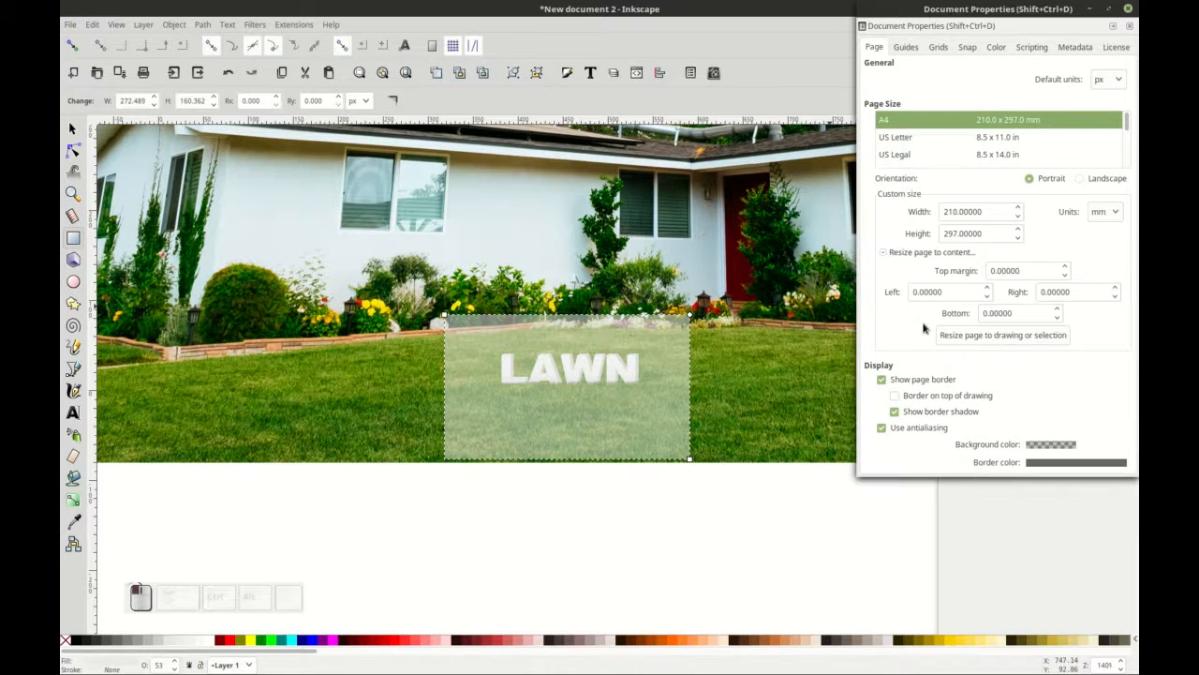
click(968, 339)
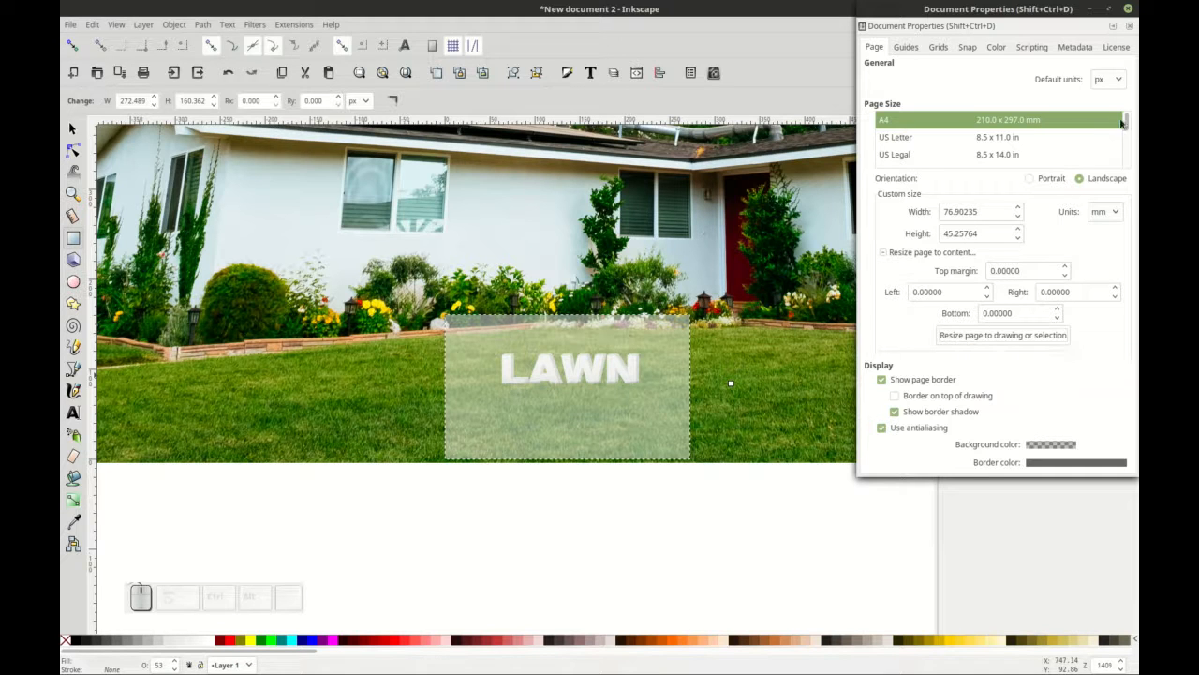
click(1129, 10)
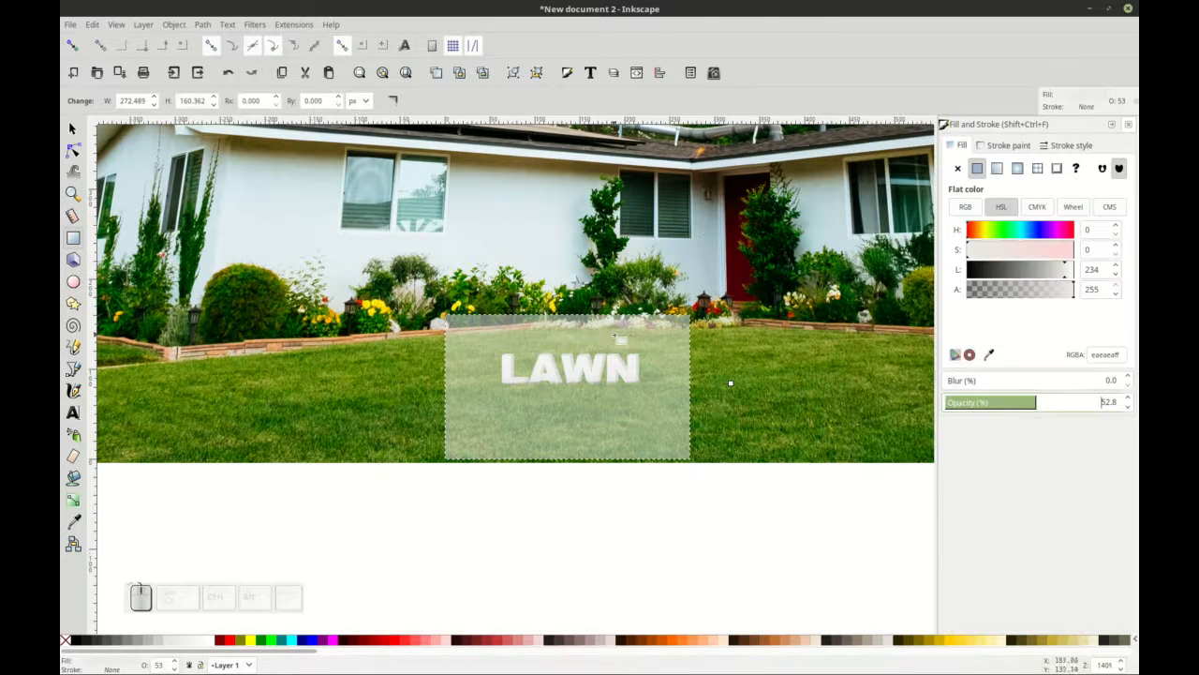
Send the translucent rectangle to the bottom, behind the house photo, and deselect it.
click(71, 129)
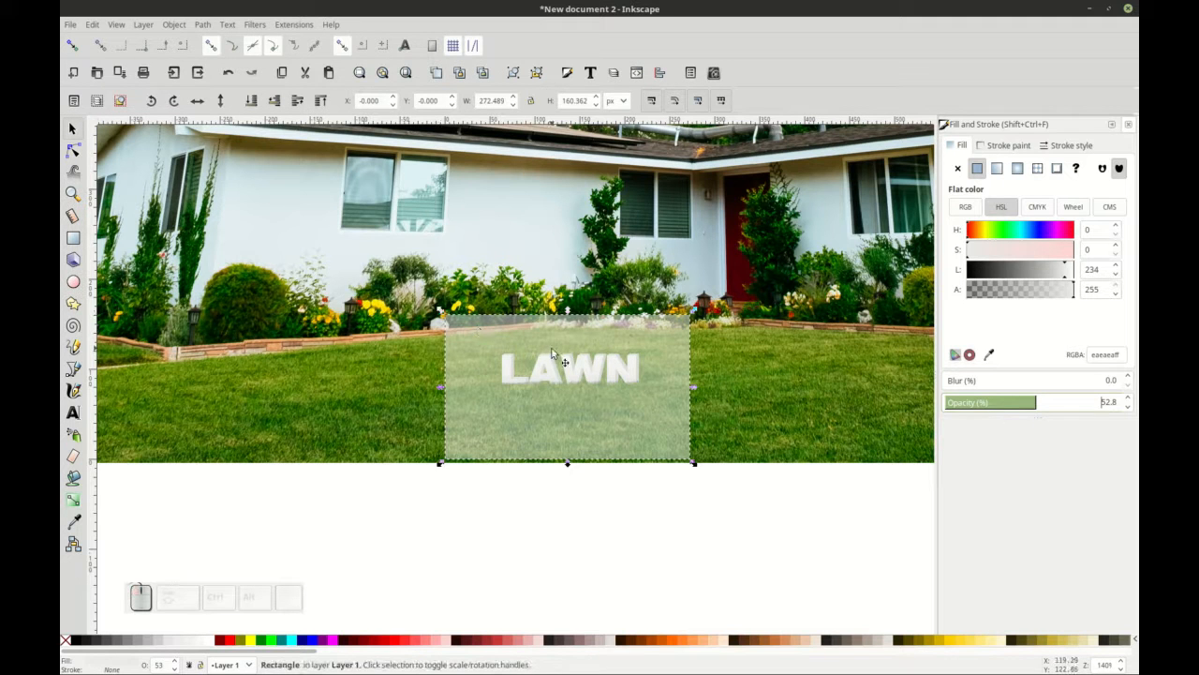
click(251, 100)
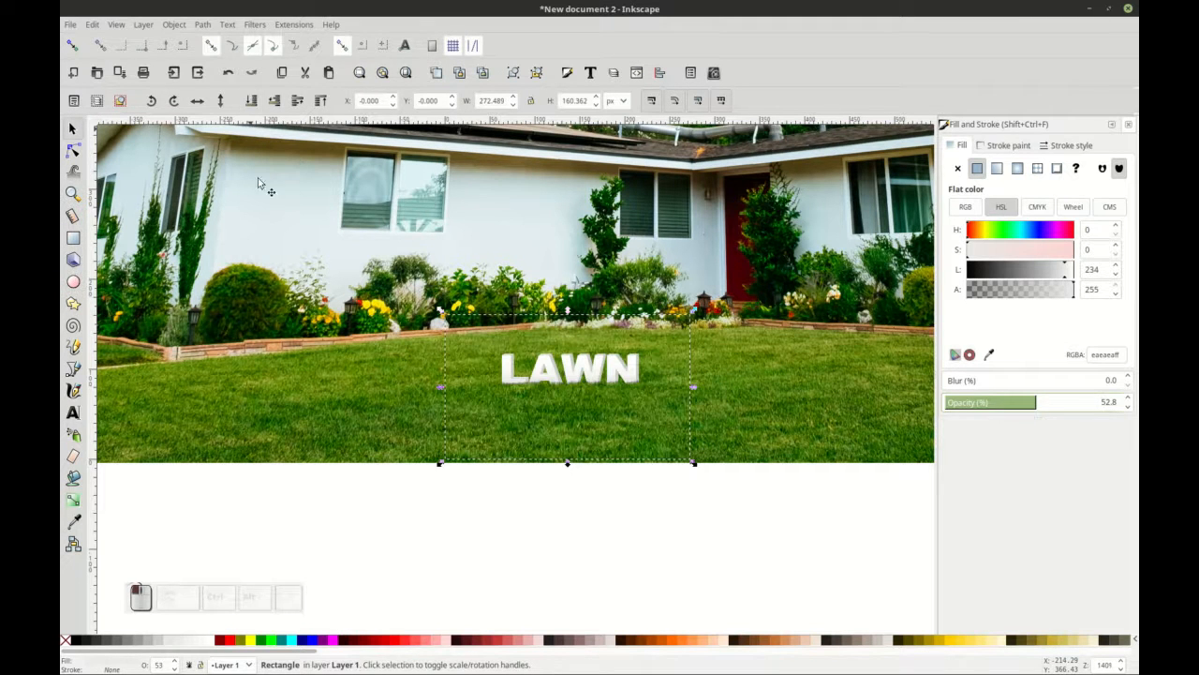
click(495, 549)
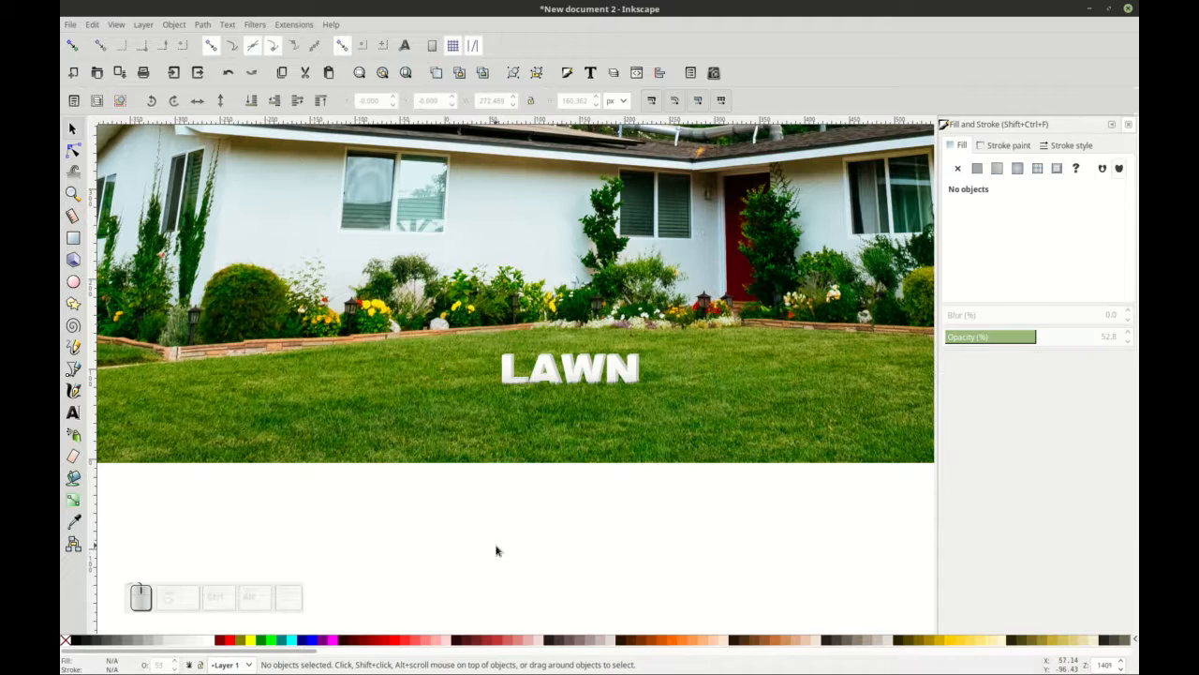
Try resizing the rectangle hidden behind the photo to about 297 by 149 px, and undo the change.
click(527, 450)
key(ctrl)
key(ctrl)
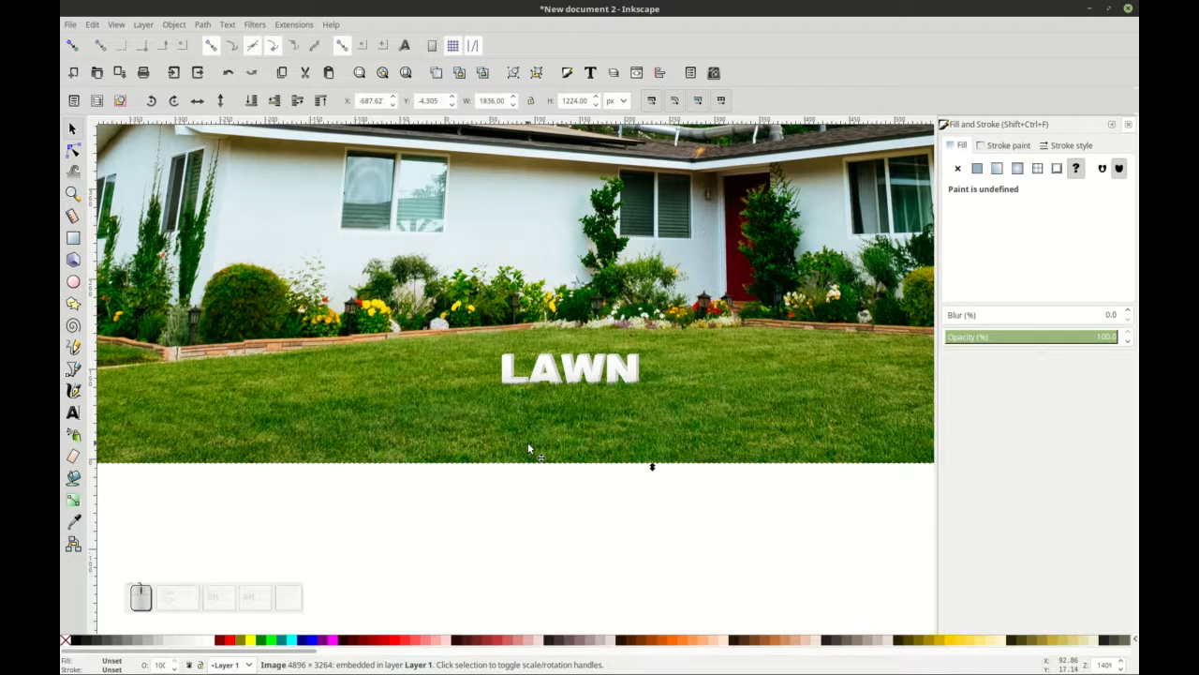
ctrl+alt+click(529, 447)
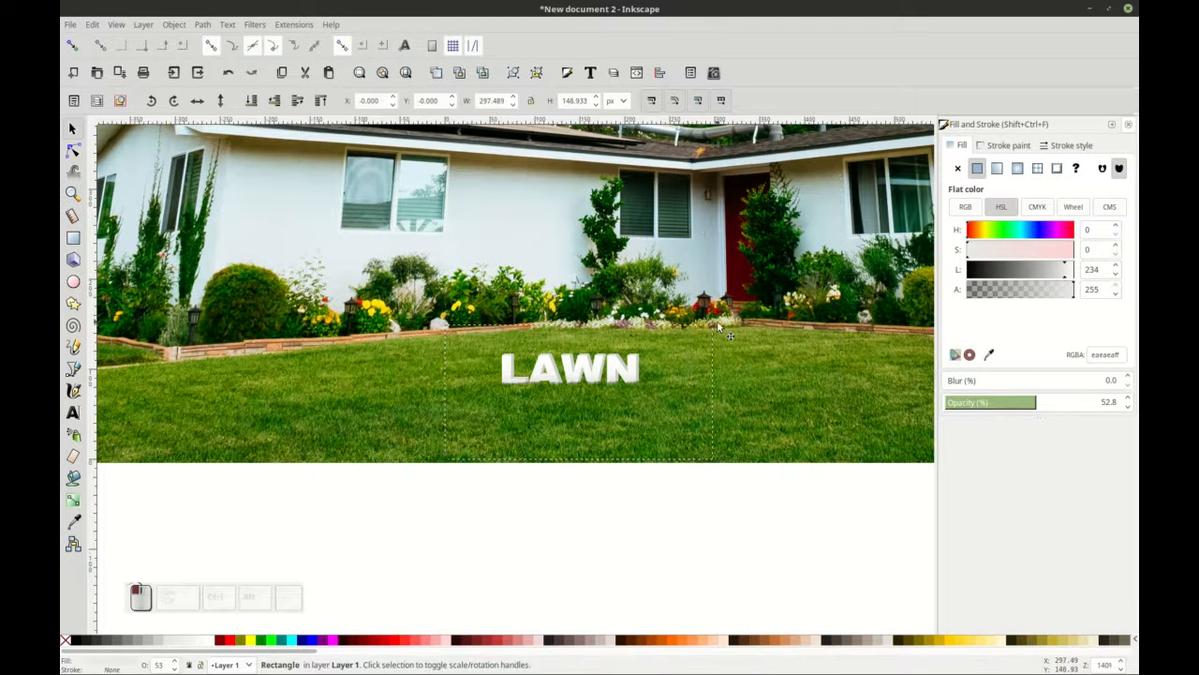
key(ctrl+z)
click(664, 562)
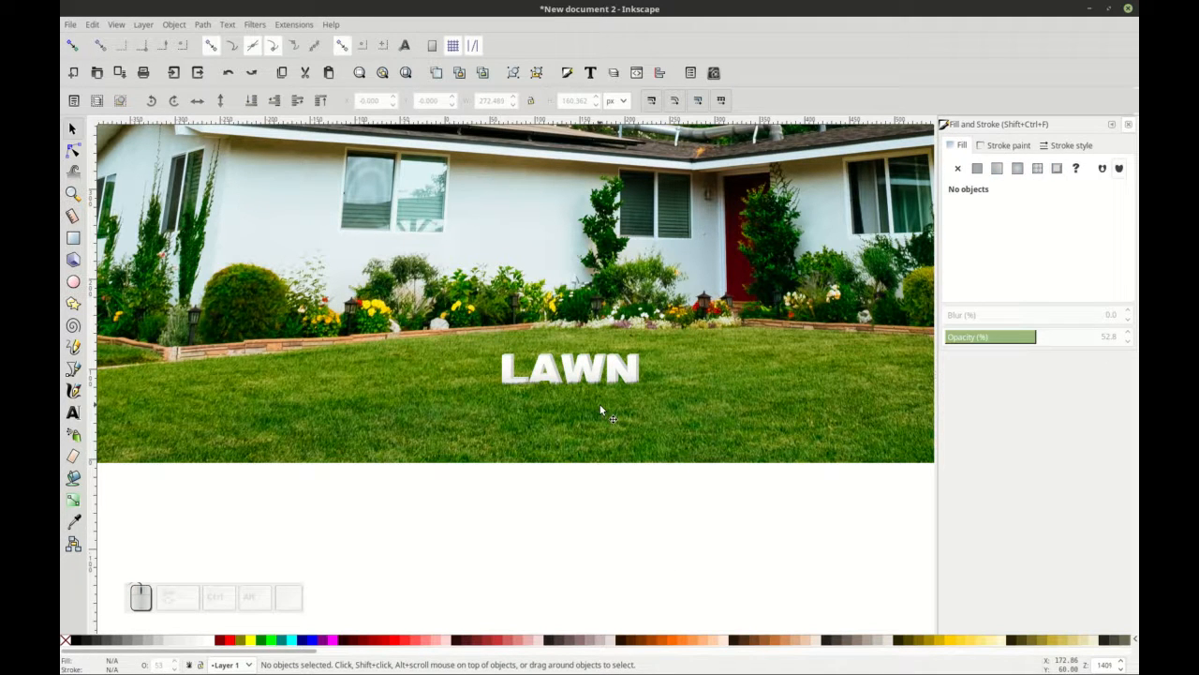
Open the PNG export settings and choose lawn.png in the Downloads folder as the output file.
key(shift+ctrl+e)
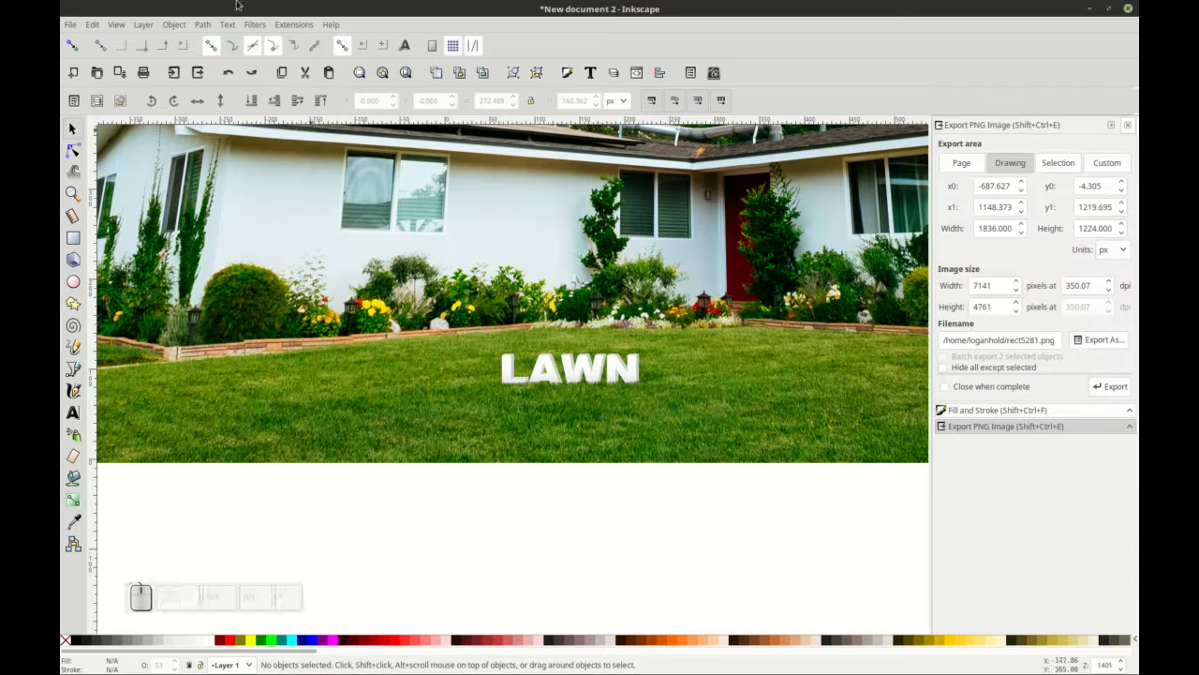
click(68, 24)
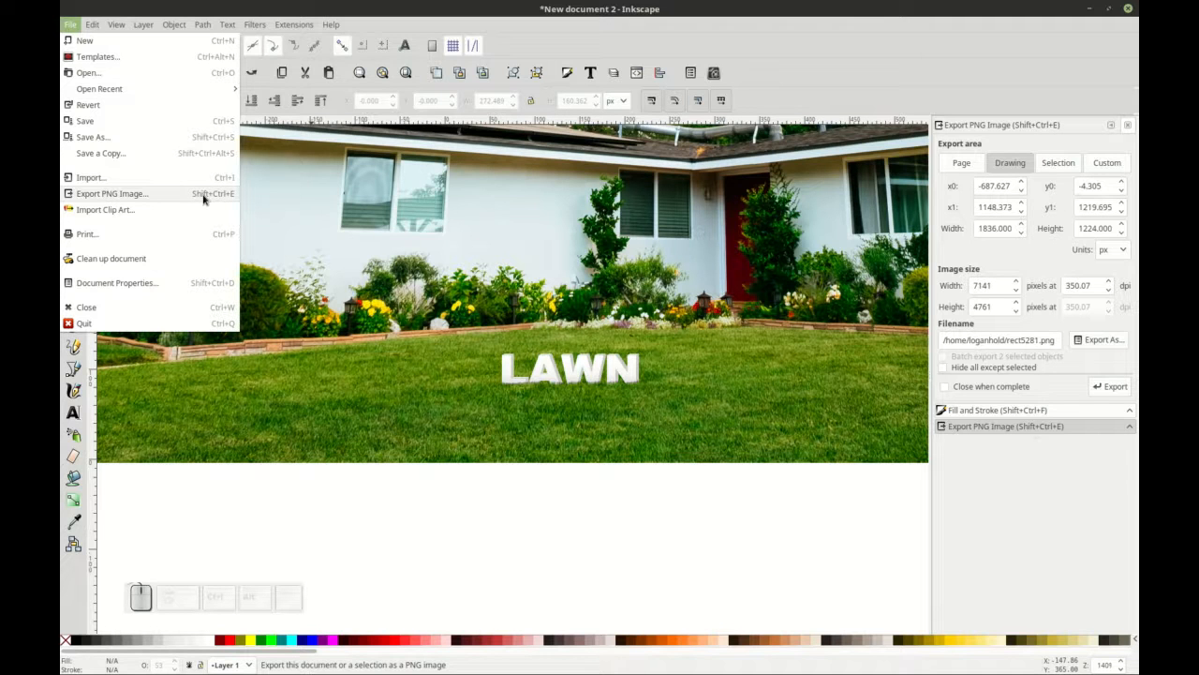
click(688, 541)
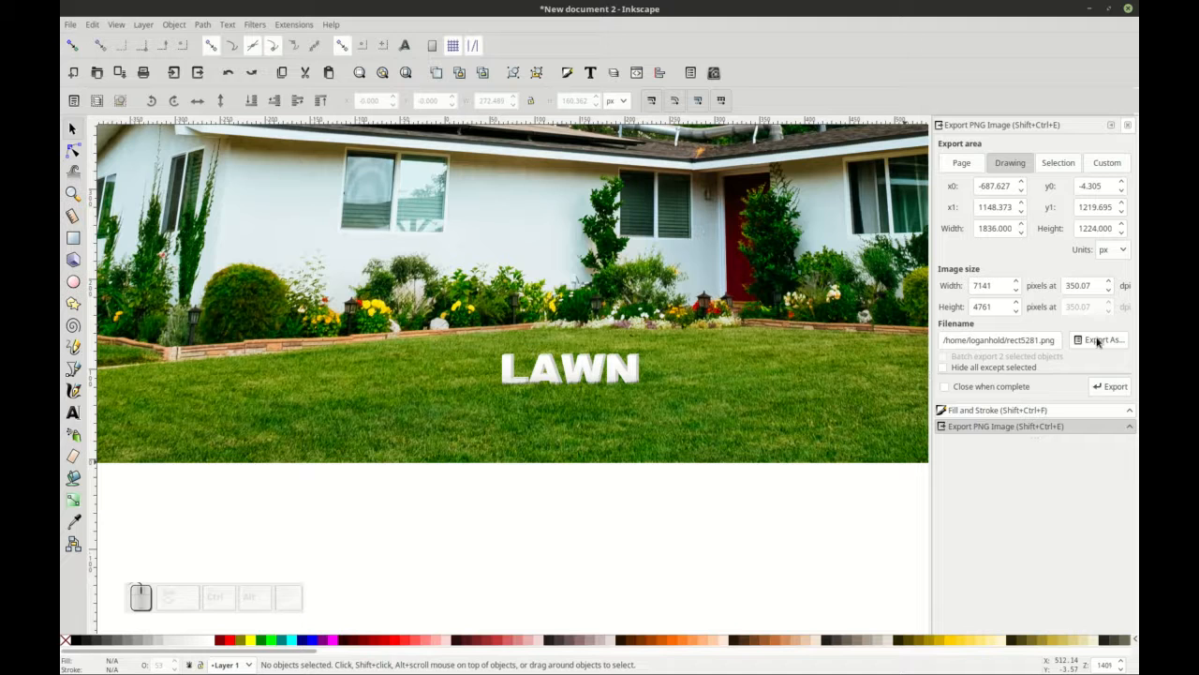
click(1100, 340)
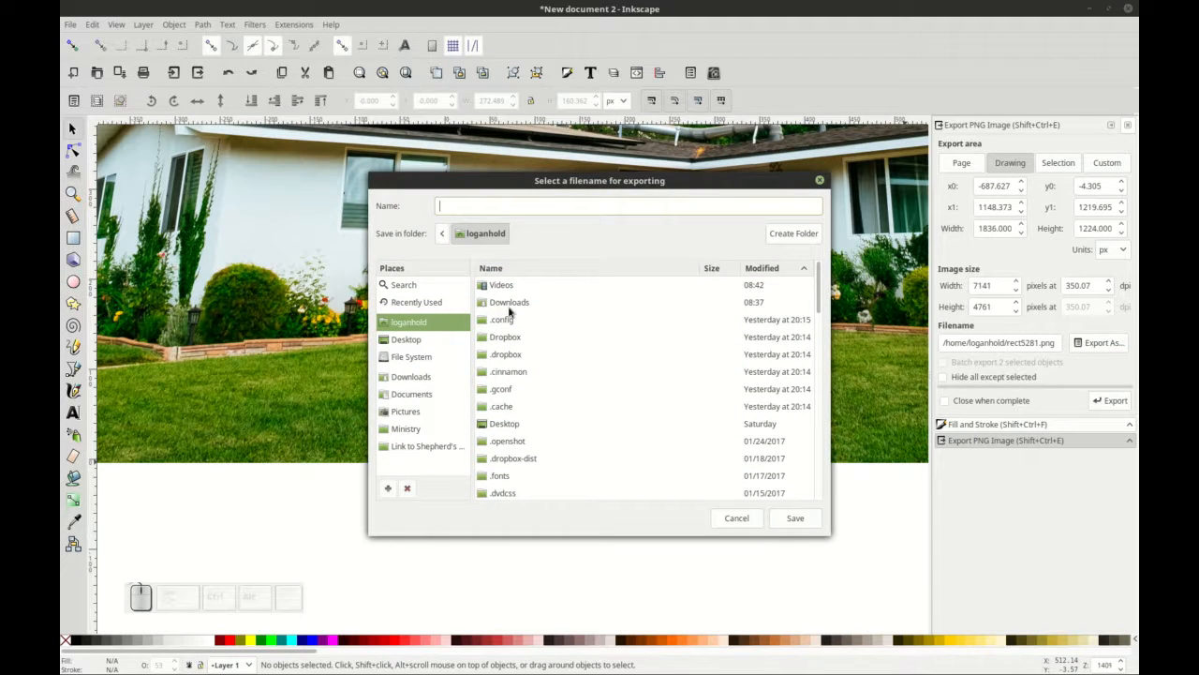
double_click(510, 305)
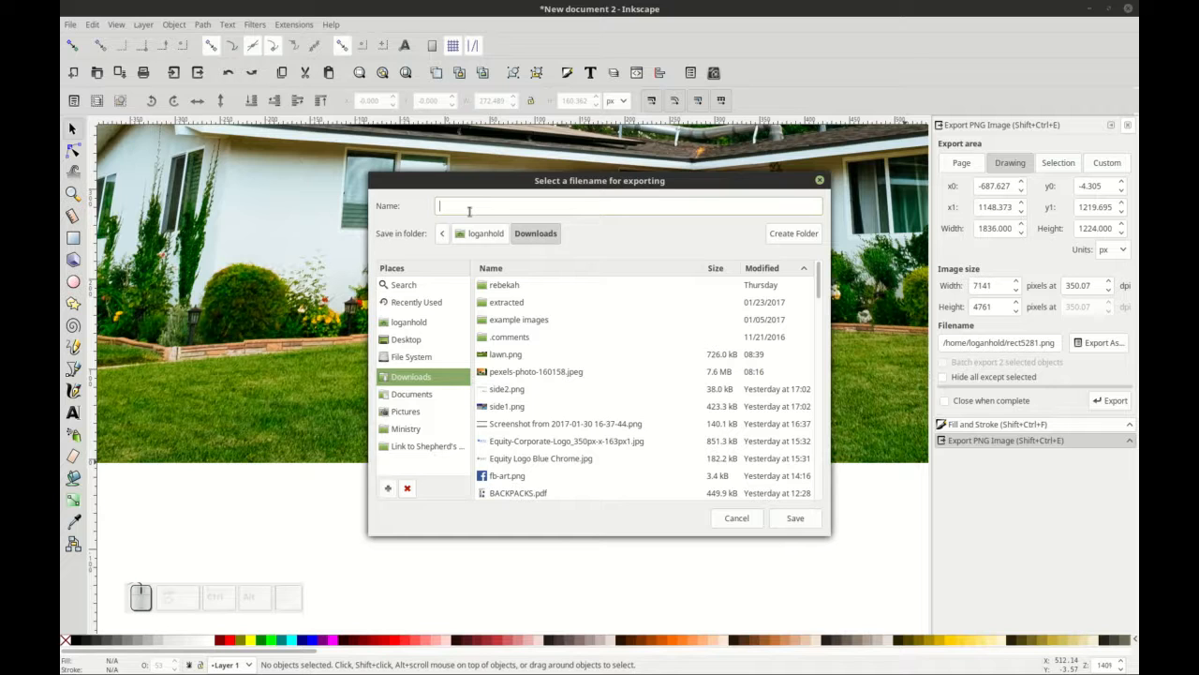
text(laen)
key(BackSpace)
key(BackSpace)
text(wn.png)
click(795, 519)
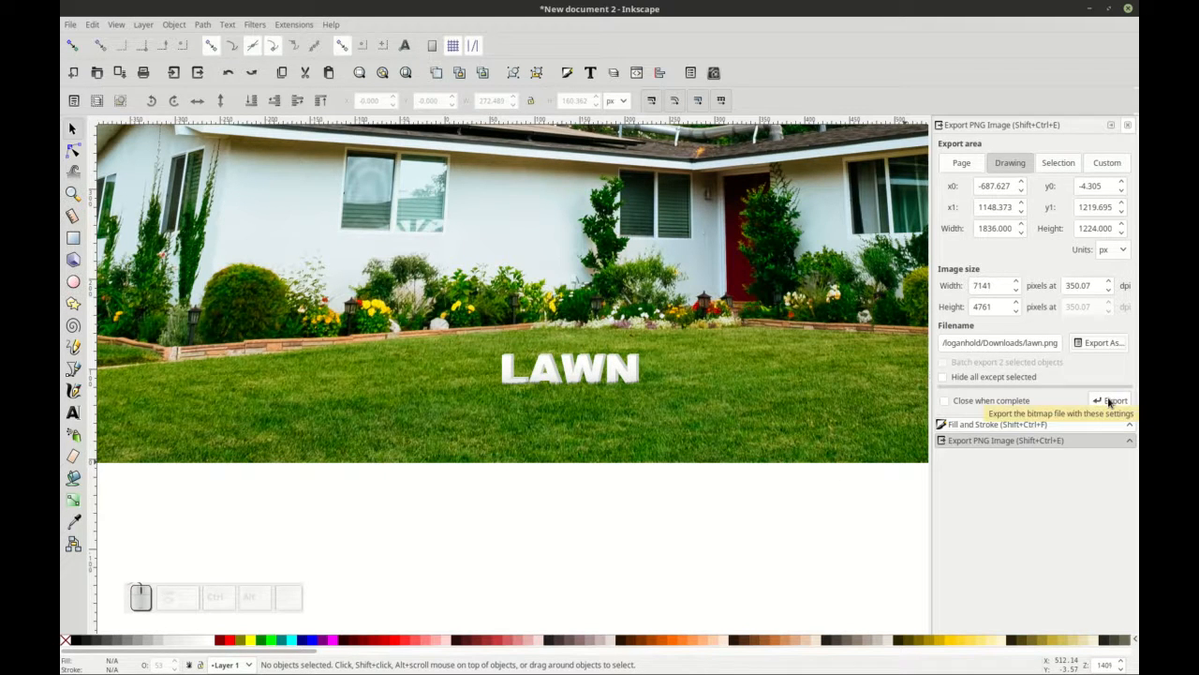
Export only the page area at 1060 by 624 pixels, replacing the existing lawn.png.
click(971, 166)
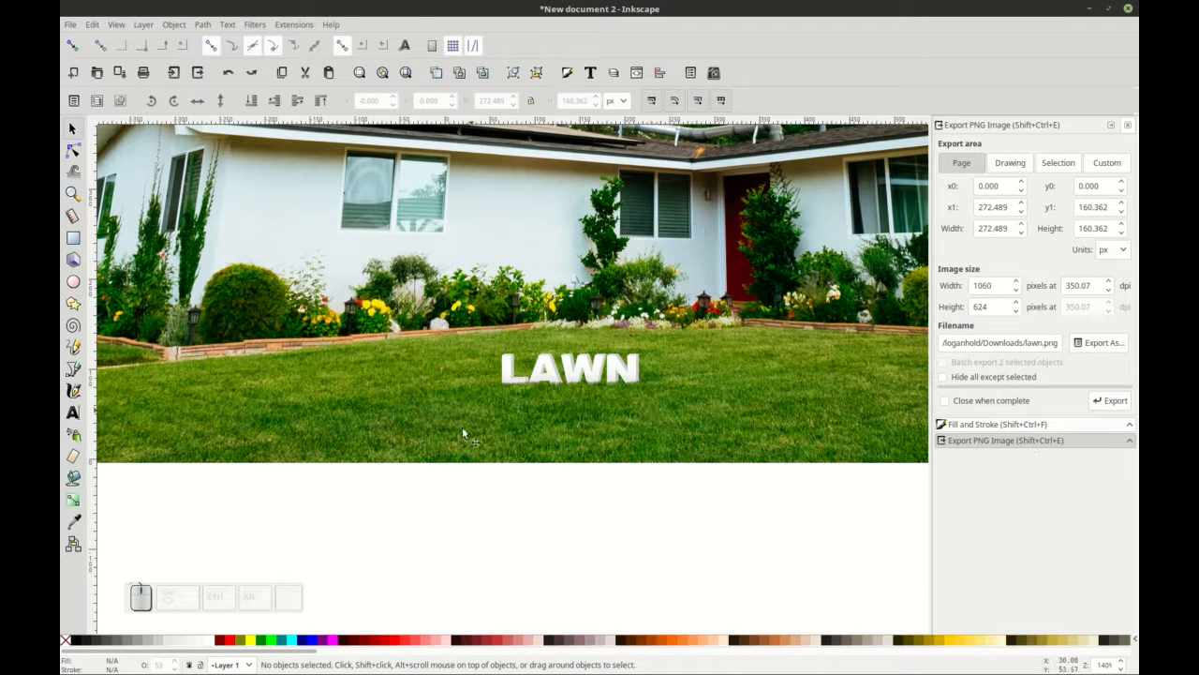
click(1106, 402)
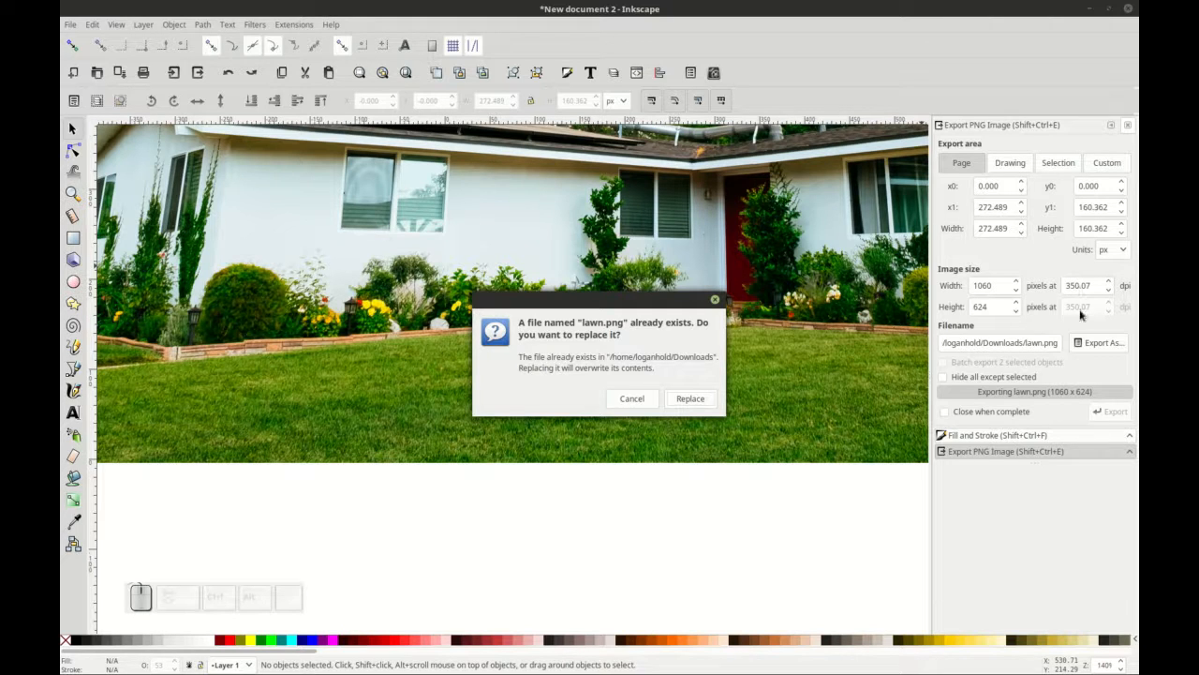
click(690, 398)
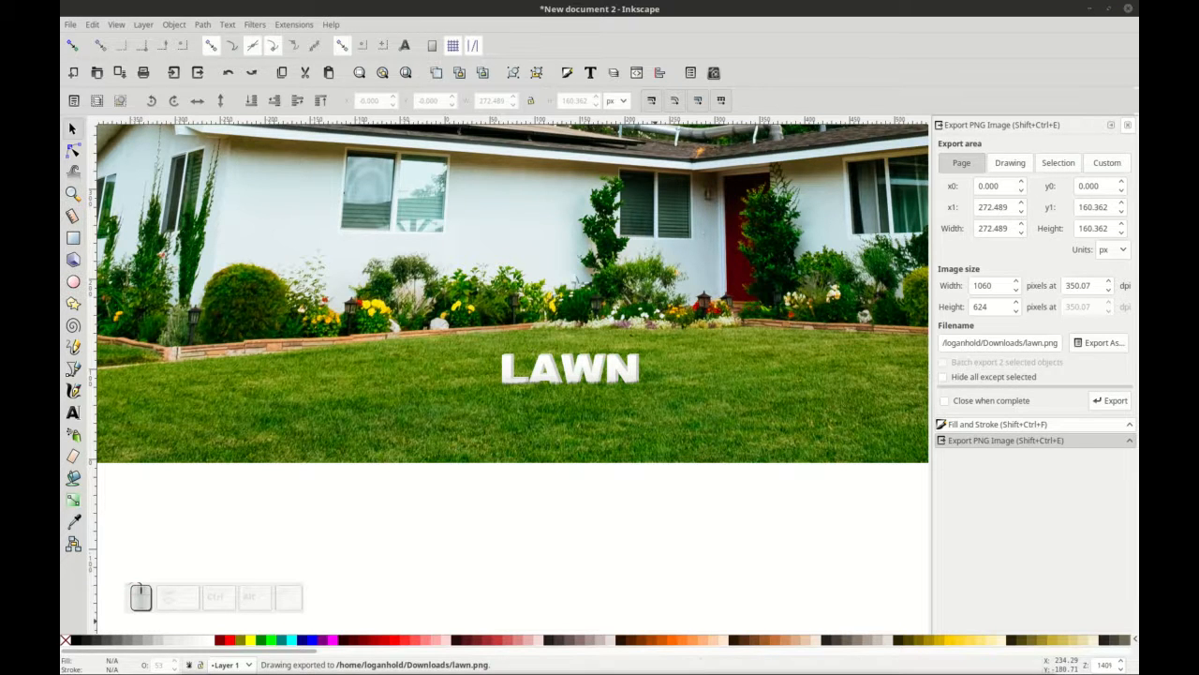
Switch to the Mirage image viewer and view the exported lawn.png in a maximized window.
click(701, 655)
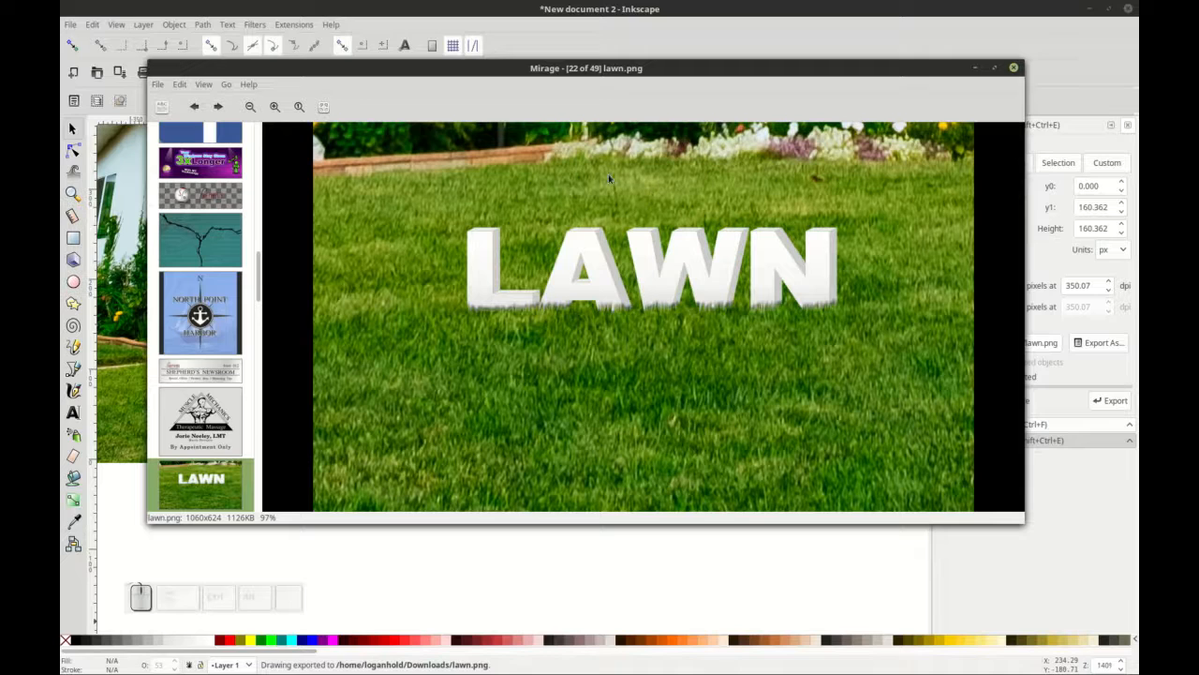
double_click(588, 68)
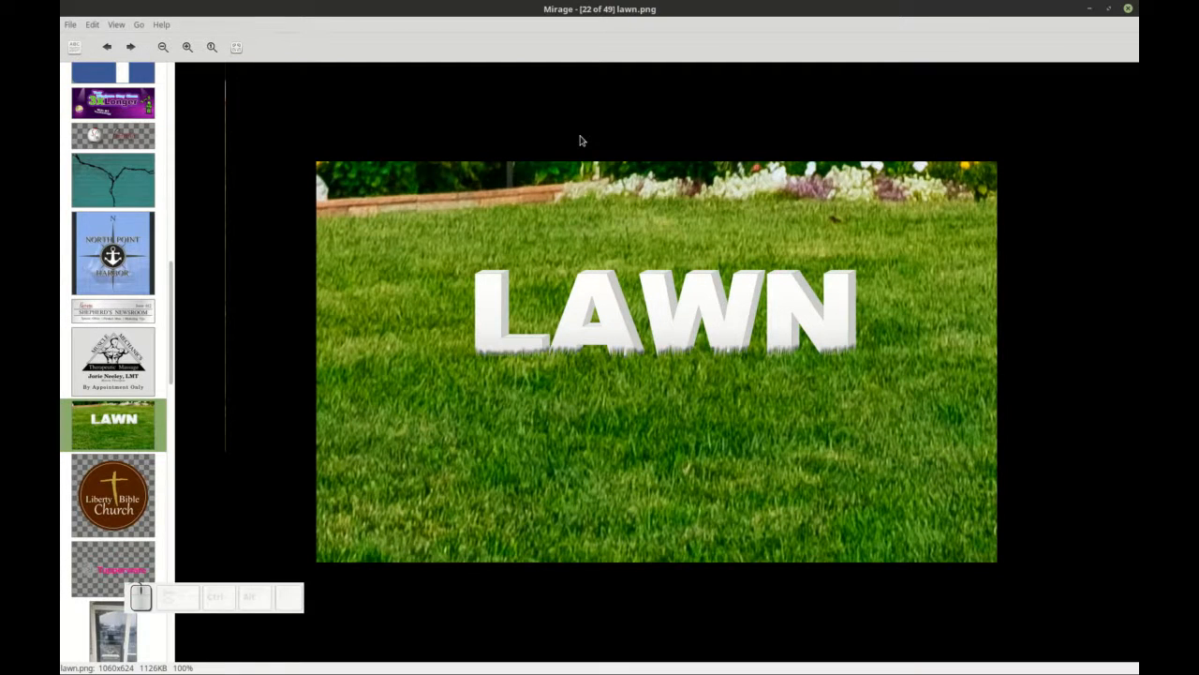